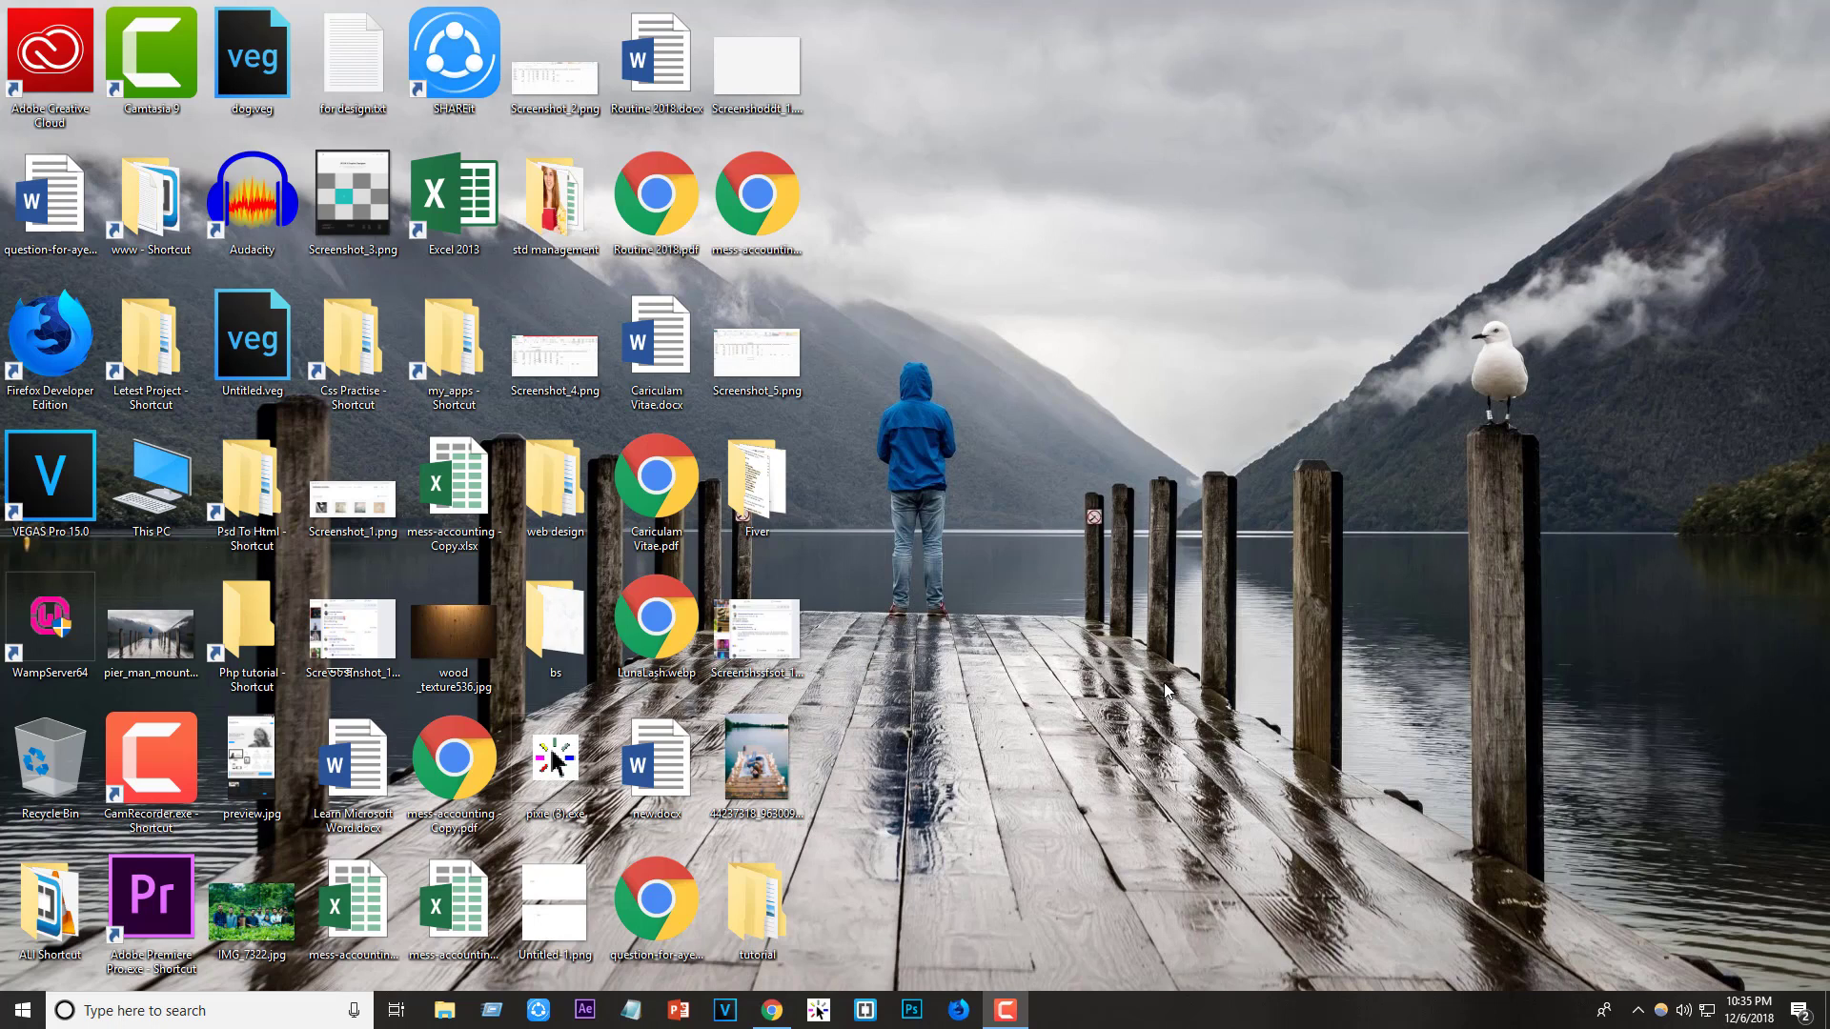
# - Restore the Chrome window showing the '5 Free Stock Video Websites' YouTube video
pyautogui.click(773, 1011)
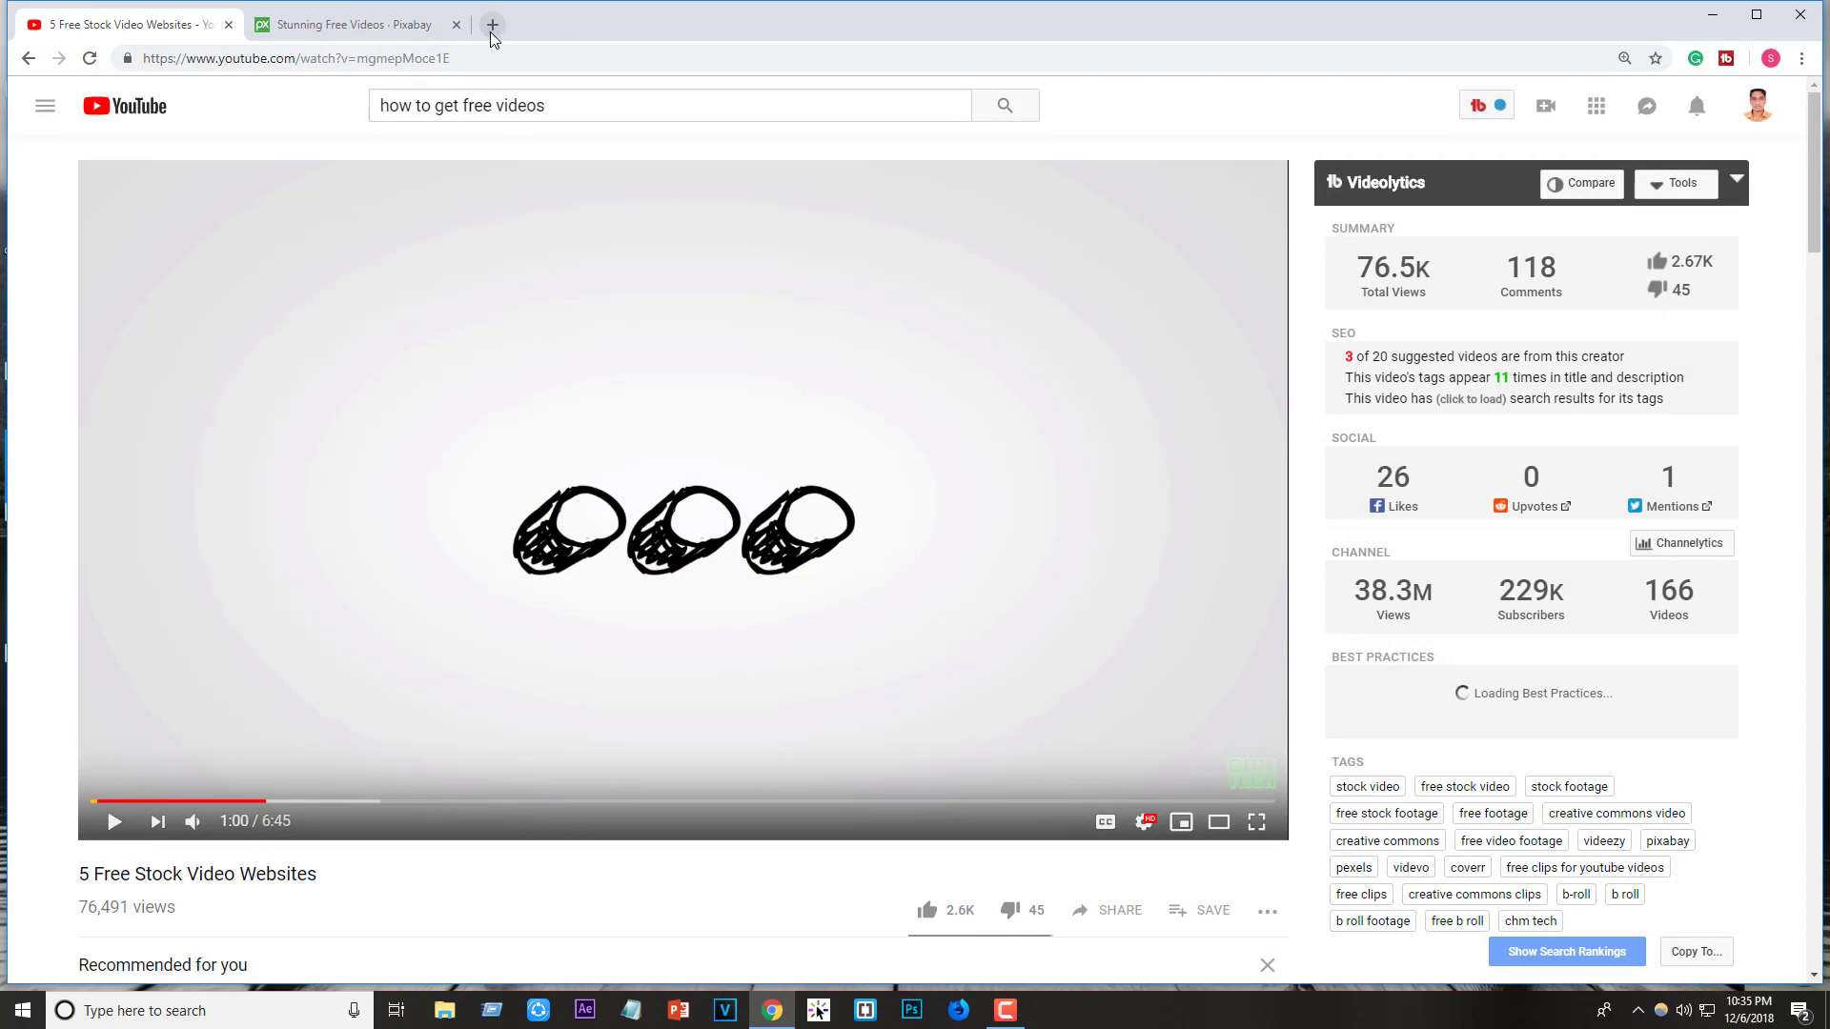
# - Google 'camtasia' in a new tab, look over TechSmith's home page, then go back to YouTube
pyautogui.click(491, 30)
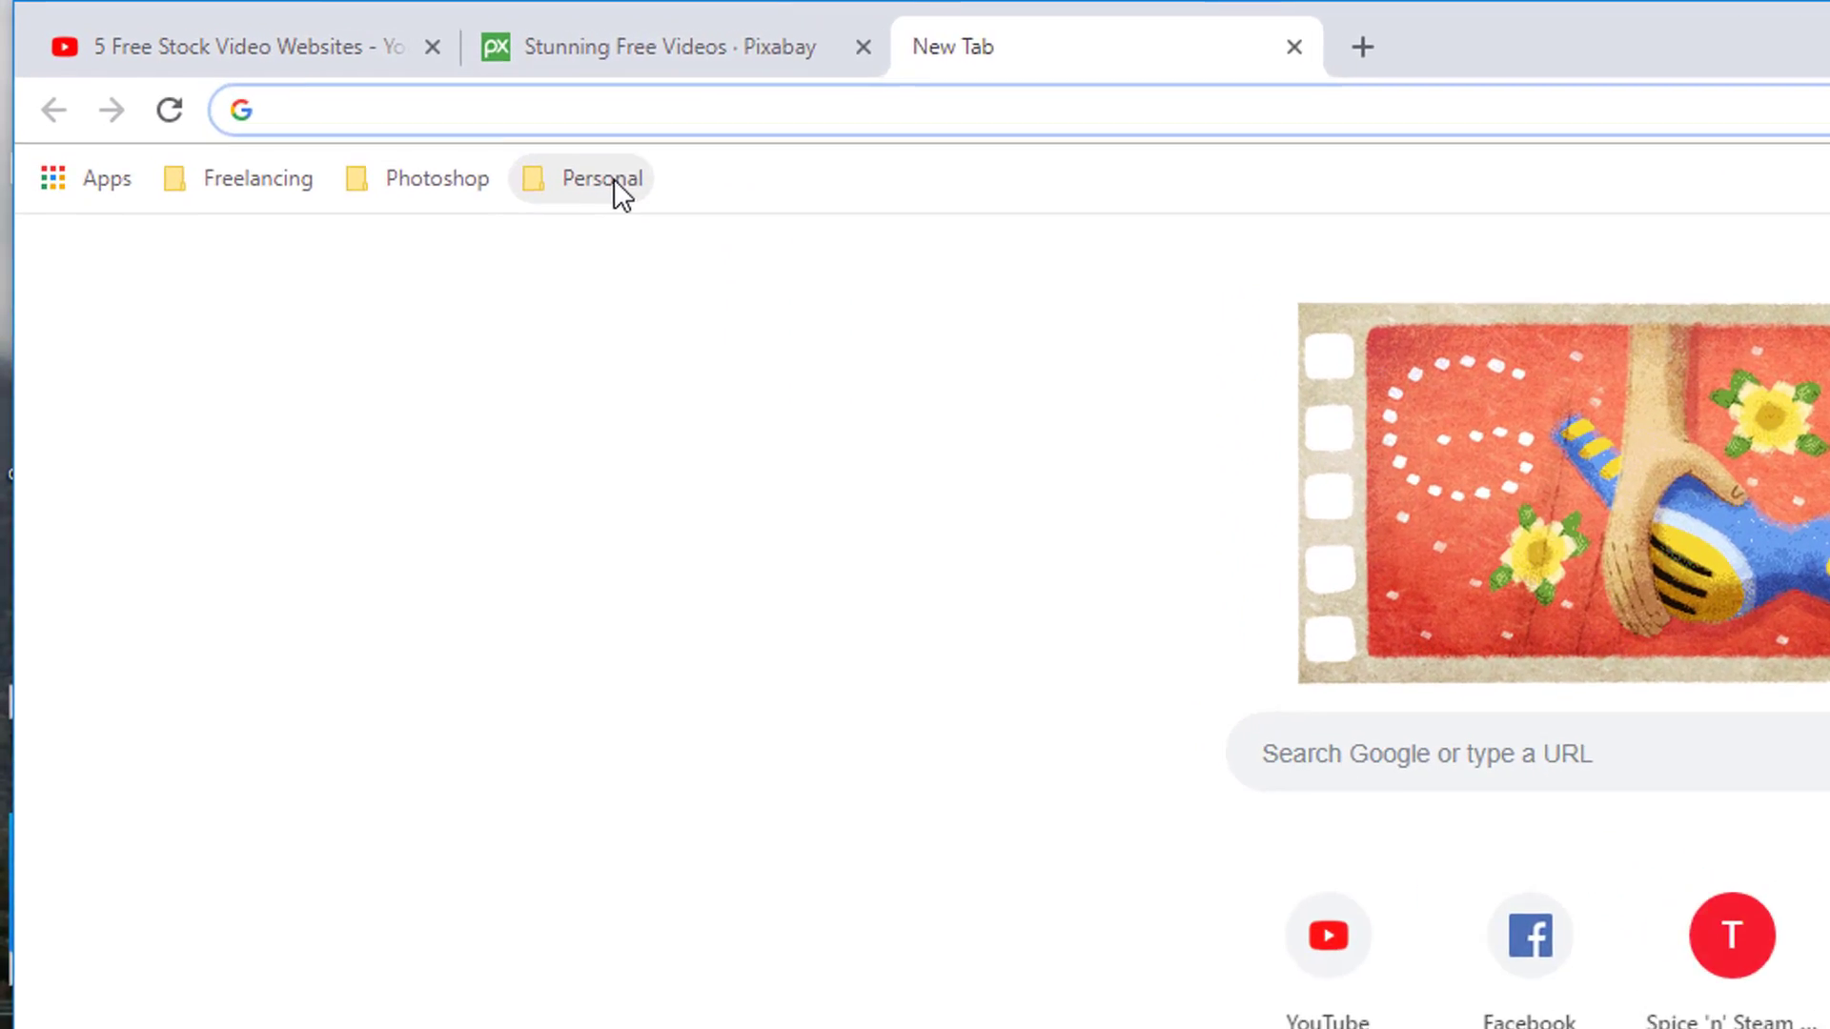
pyautogui.write('camtas')
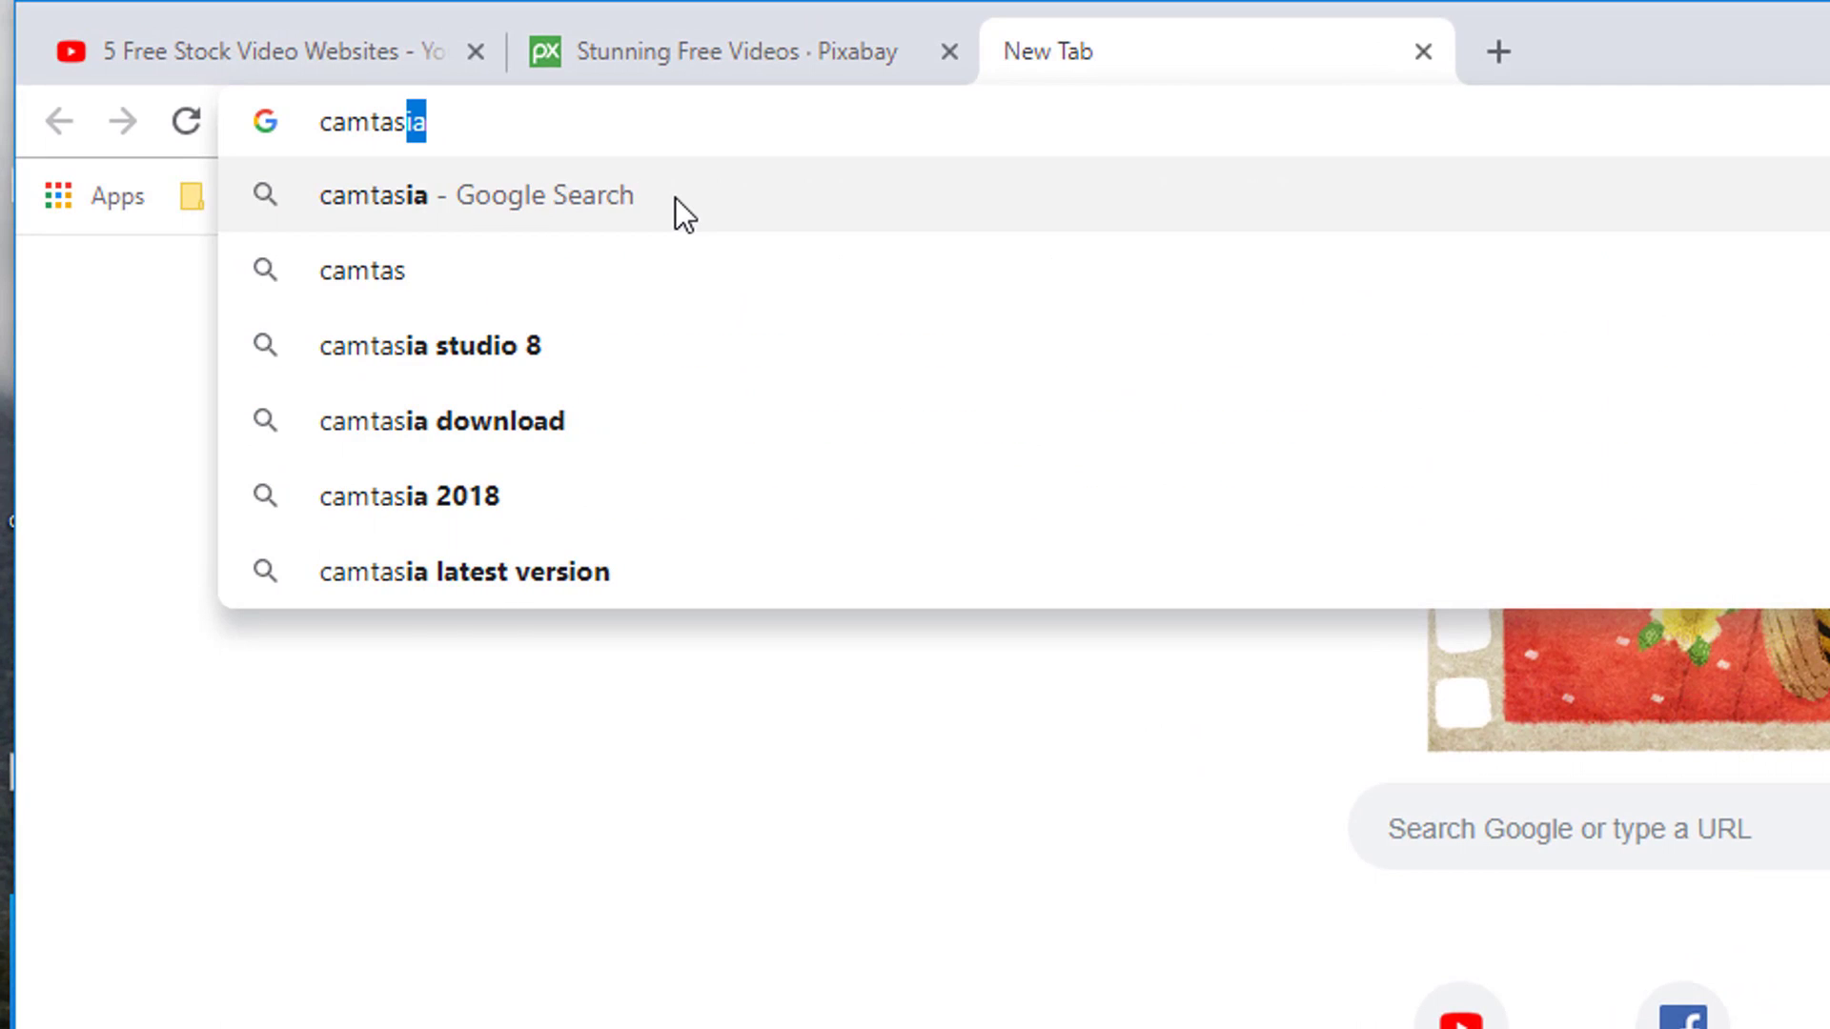
pyautogui.write('ia')
pyautogui.press('Return')
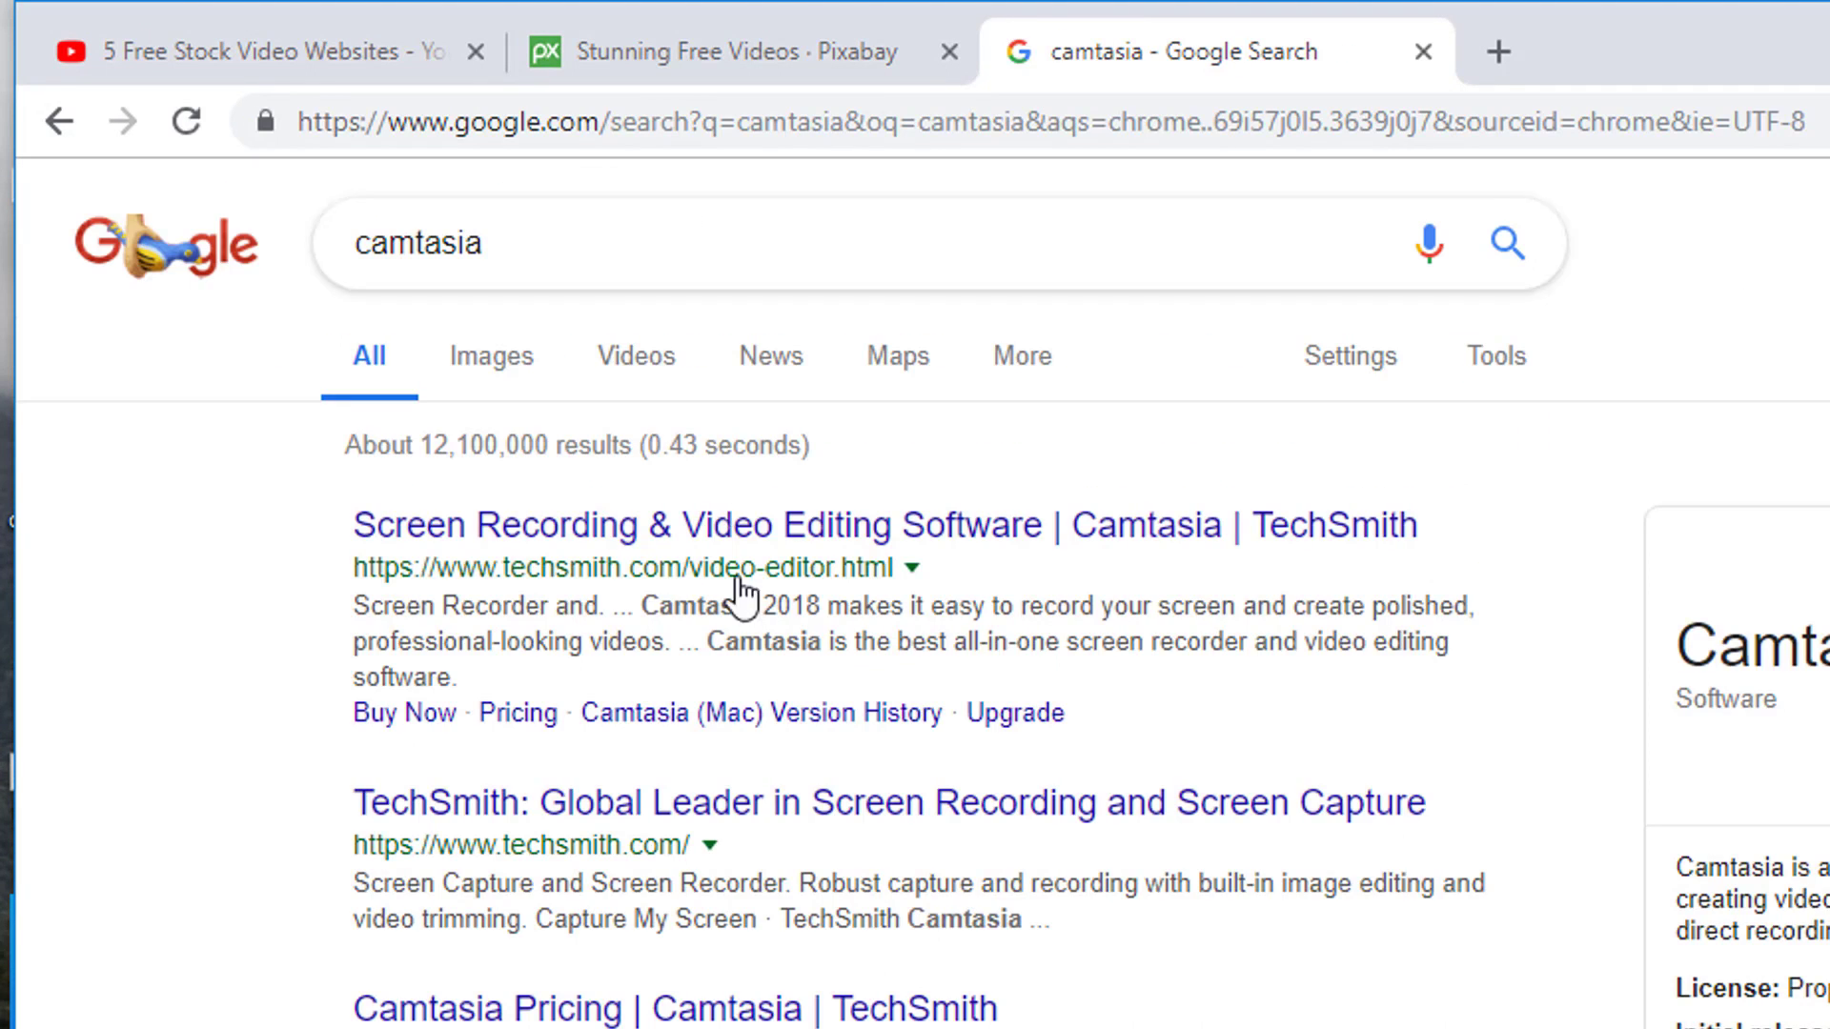
pyautogui.click(530, 812)
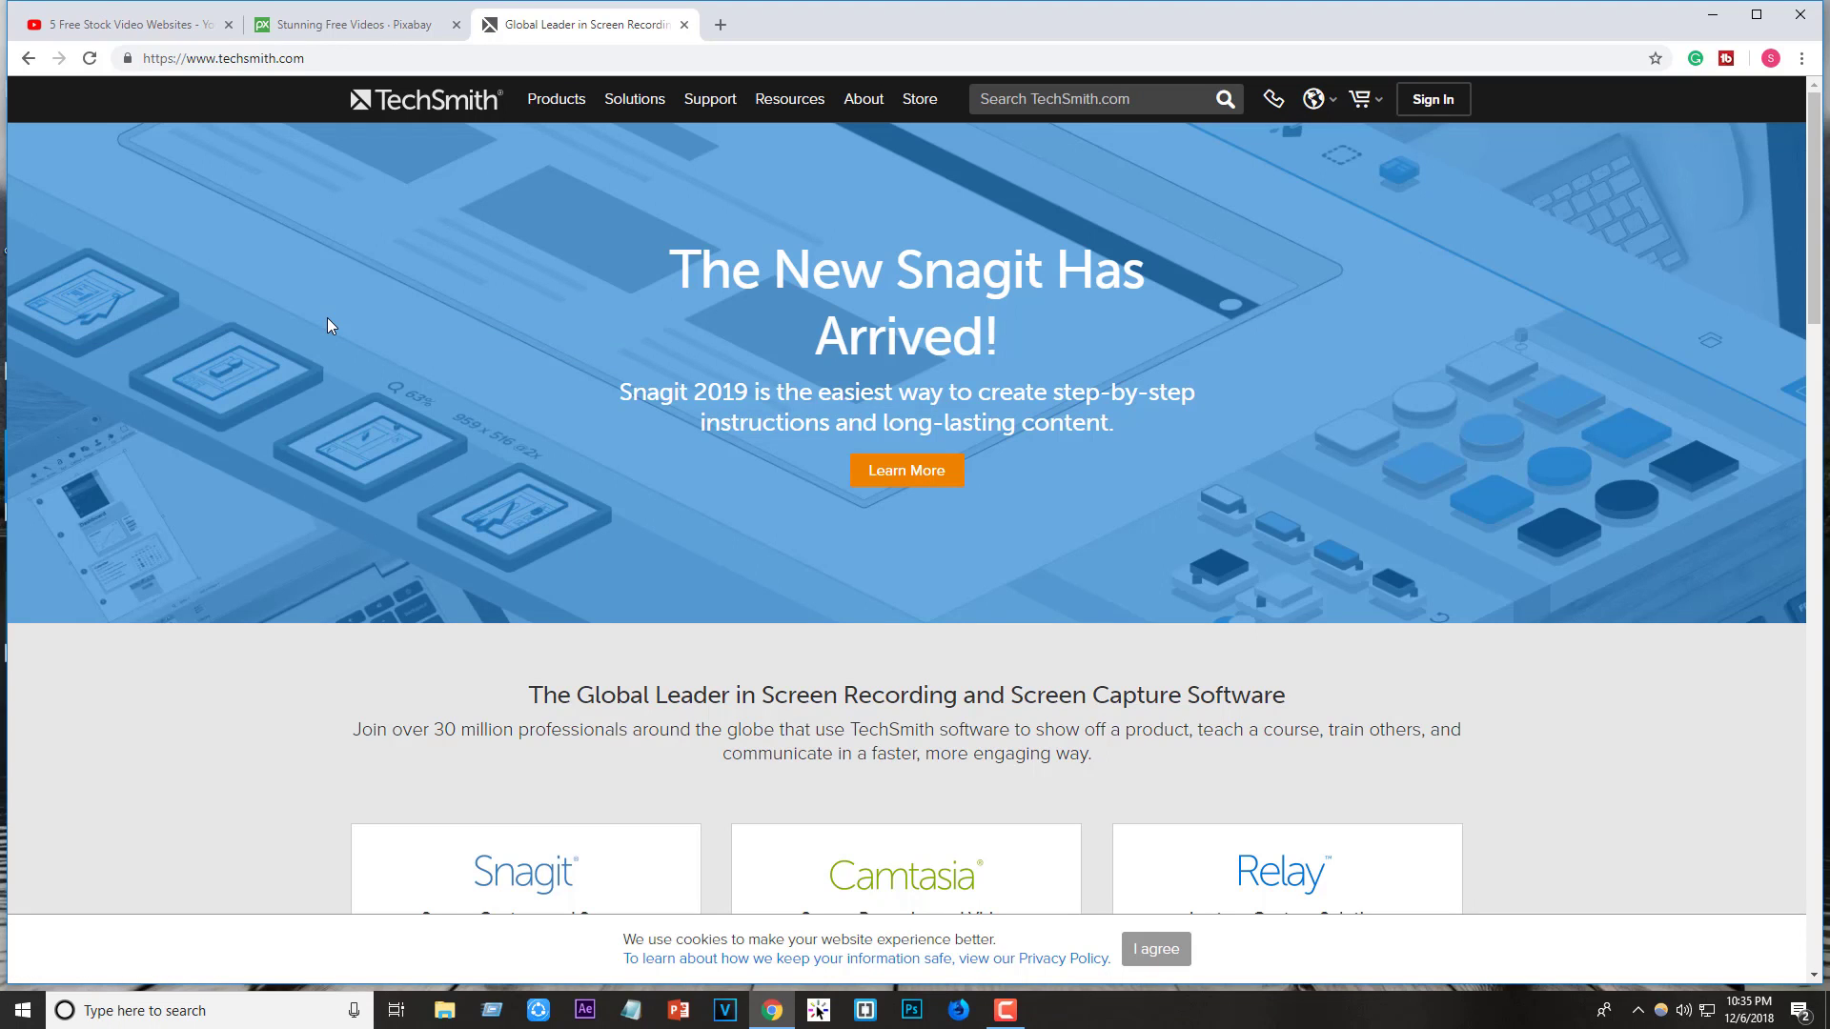
pyautogui.scroll(-5, 328, 325)
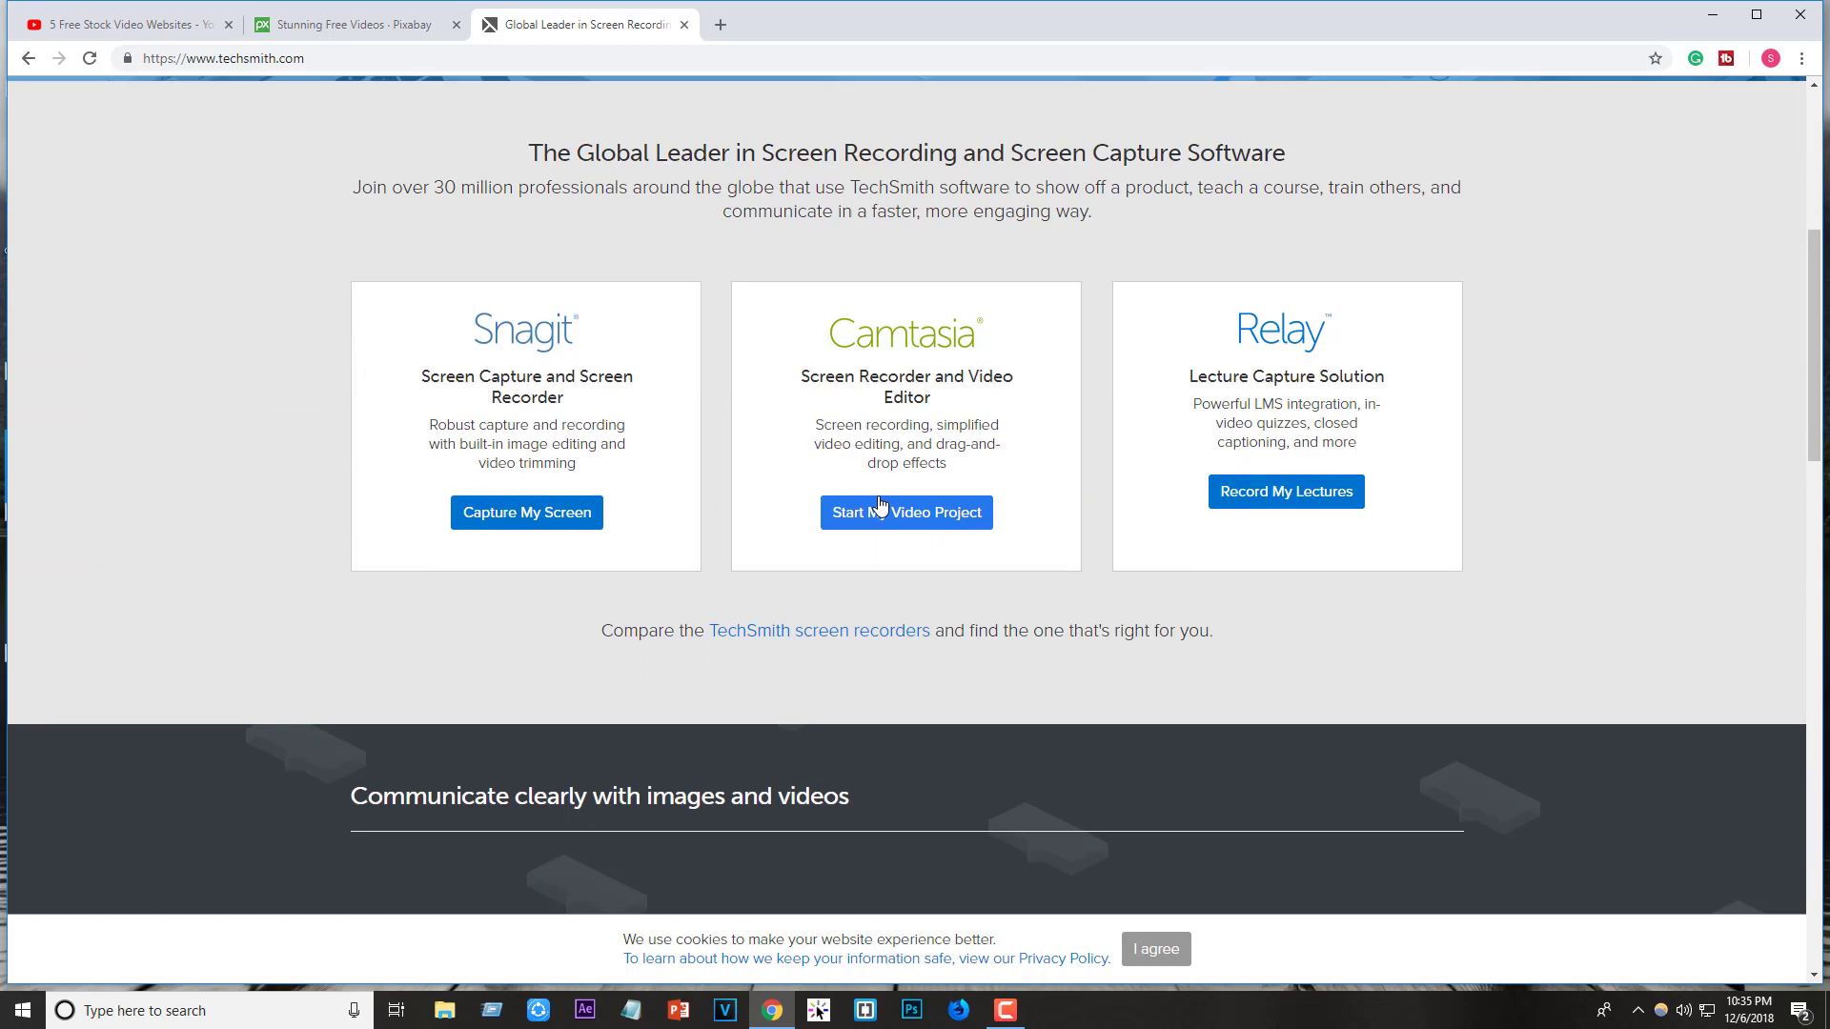
pyautogui.scroll(5, 519, 341)
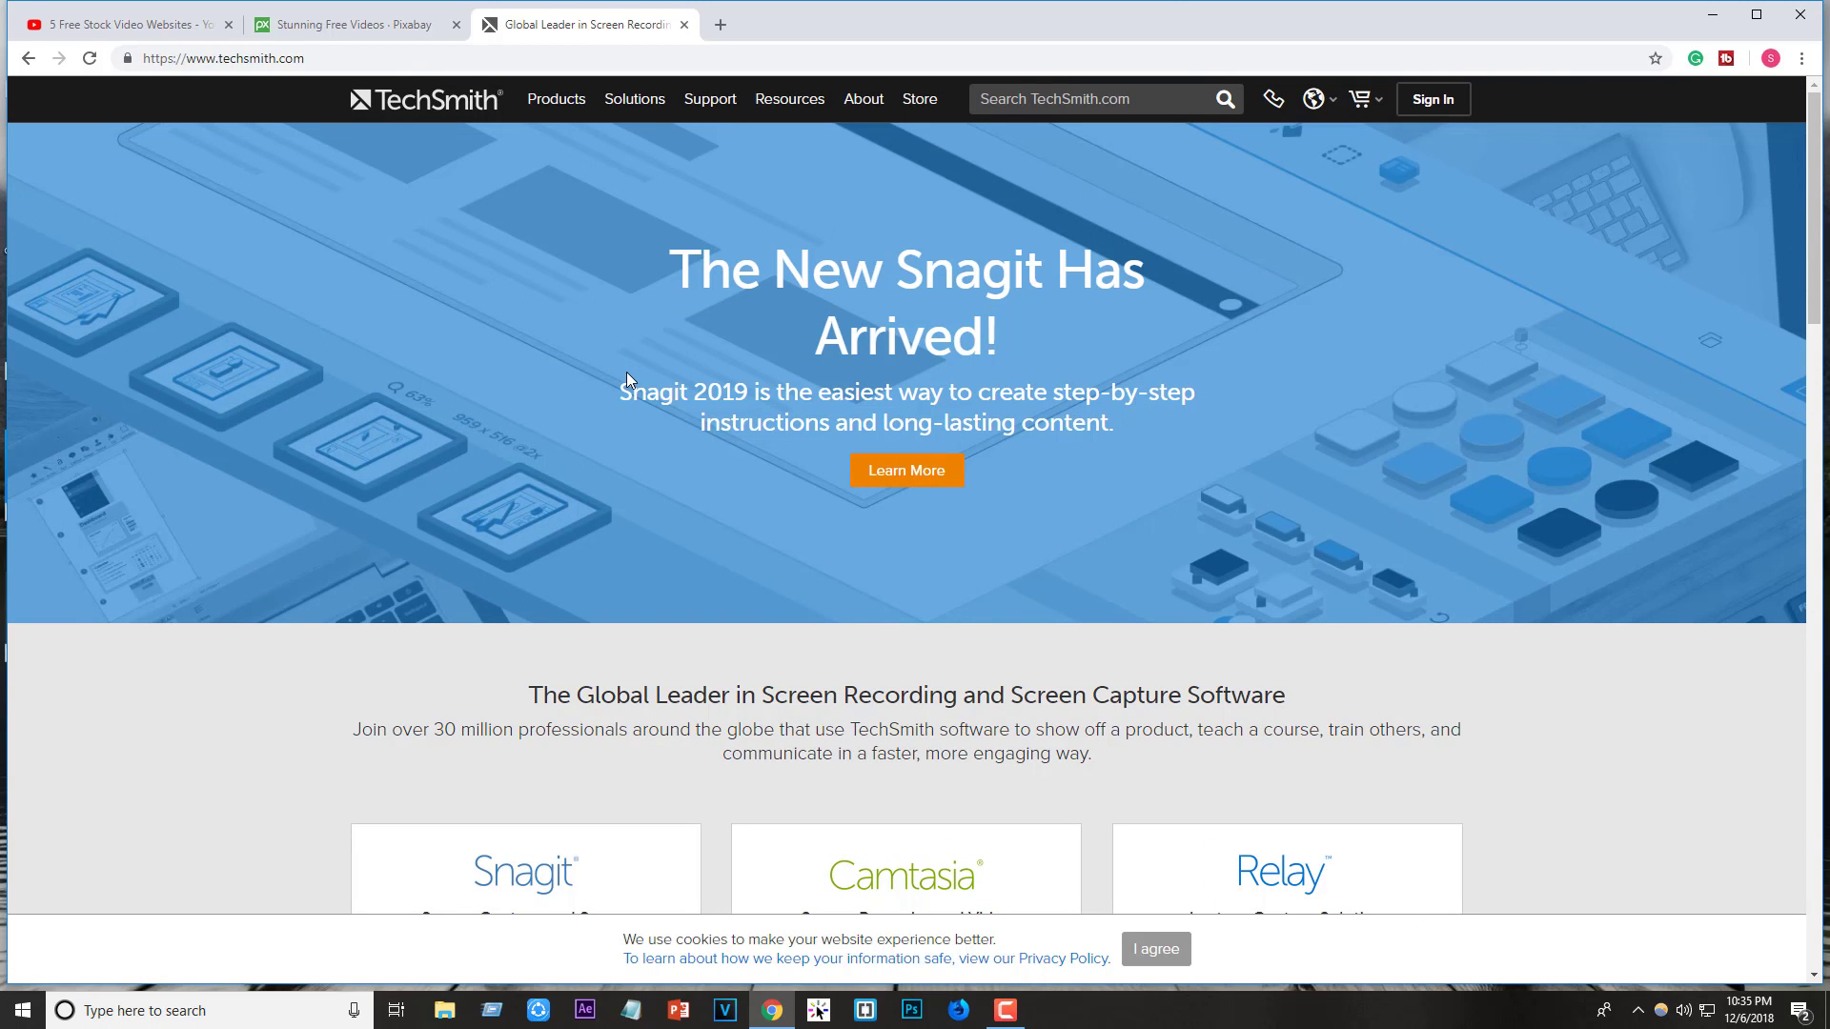
pyautogui.click(176, 24)
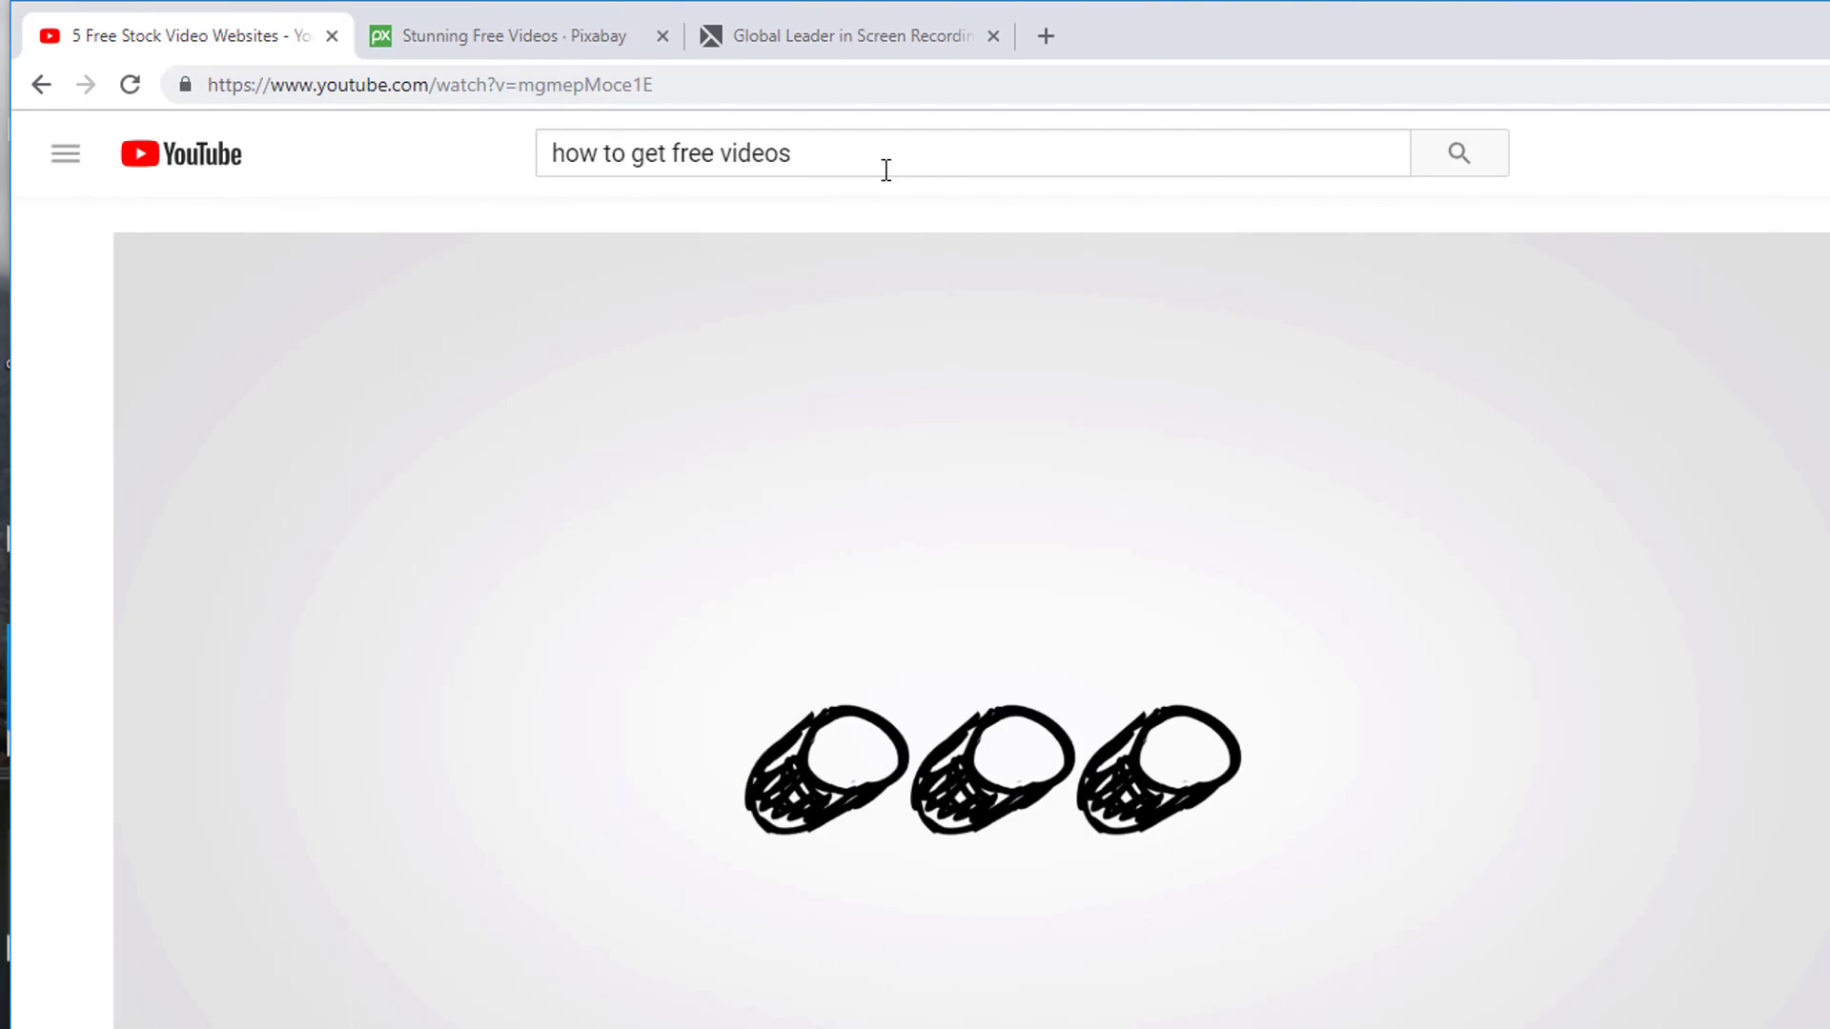
# - Replace the YouTube query with 'how to carack camtasia' and look over the results
pyautogui.click(902, 153)
pyautogui.hotkey('ctrl', 'a')
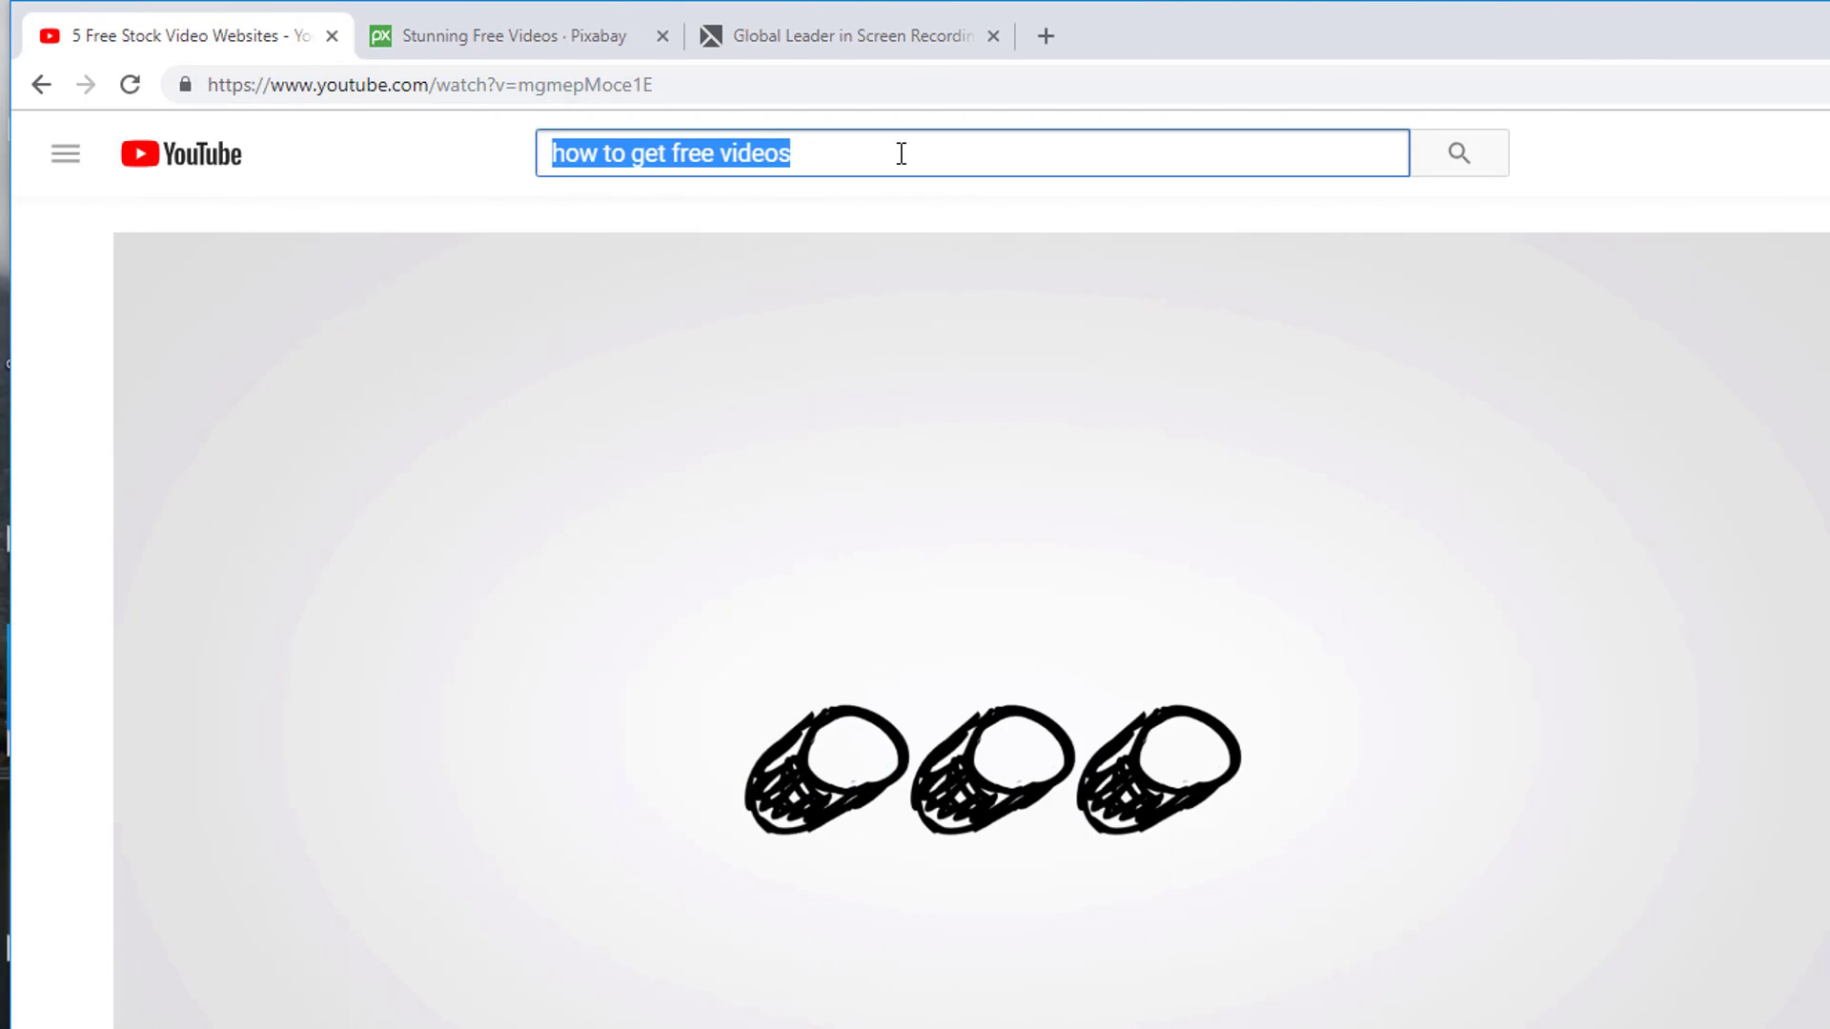
pyautogui.write('how ')
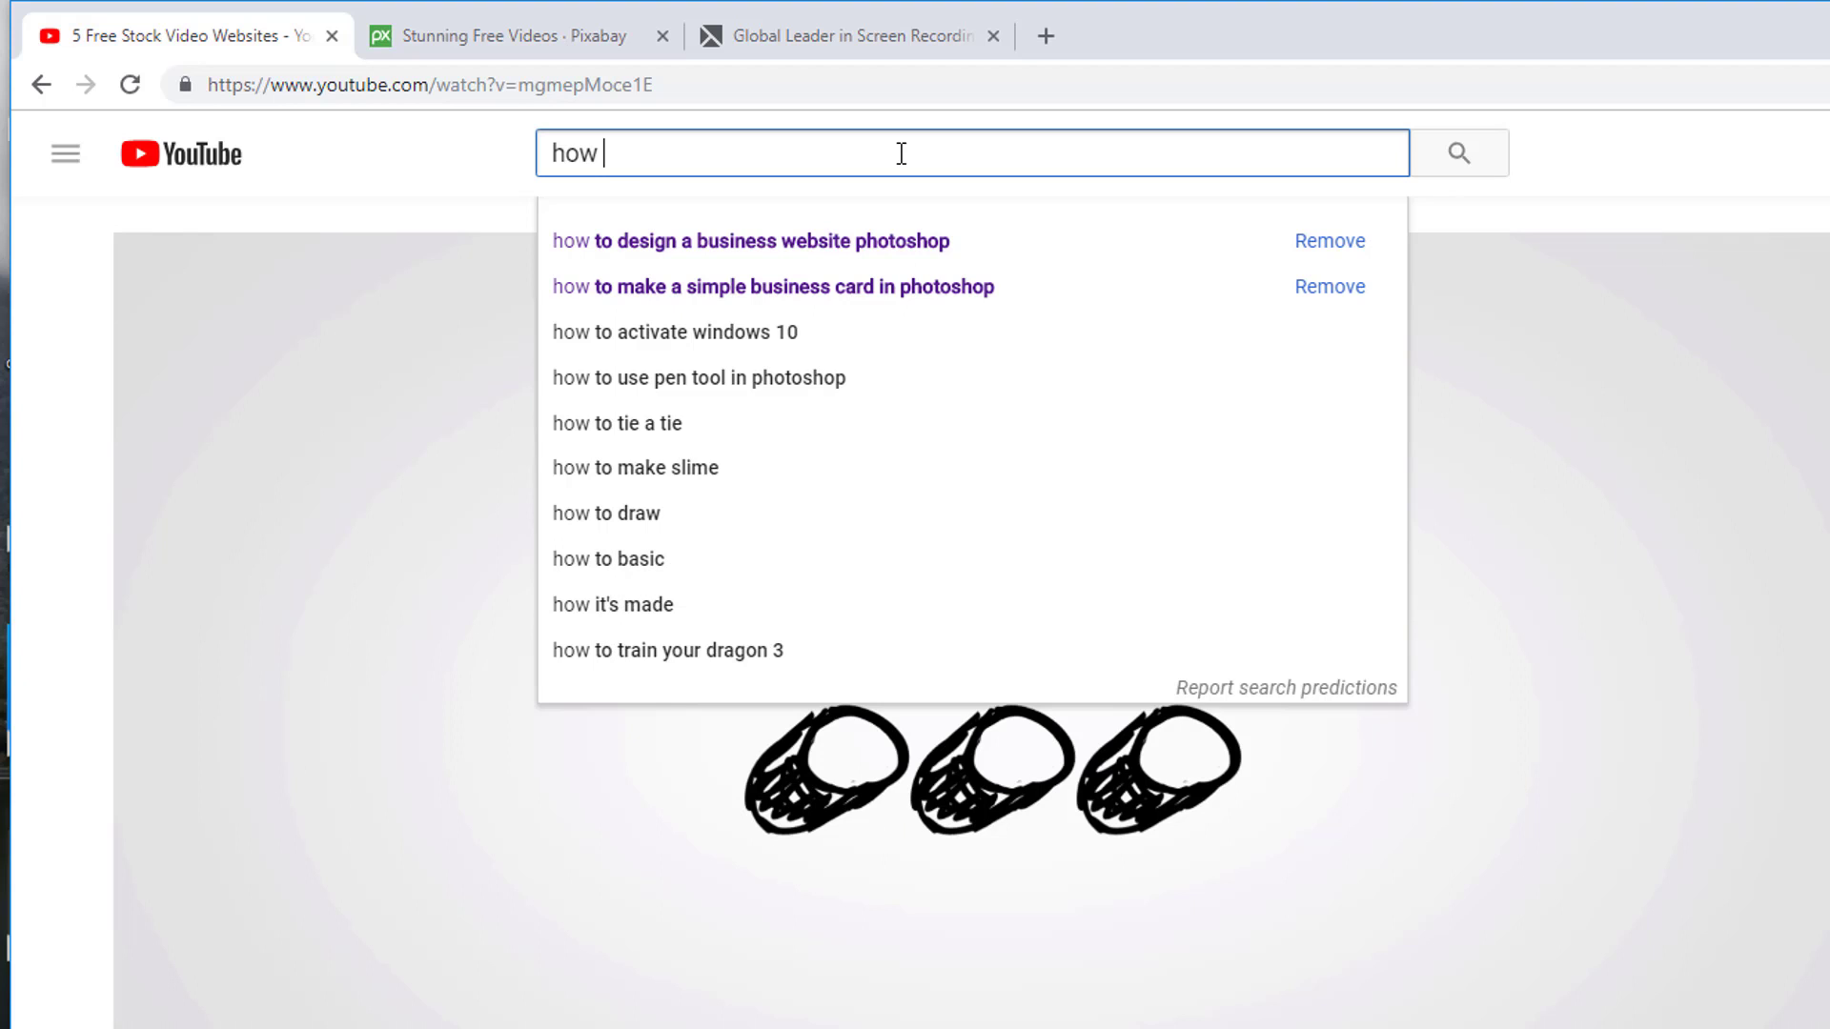
pyautogui.write('to cara')
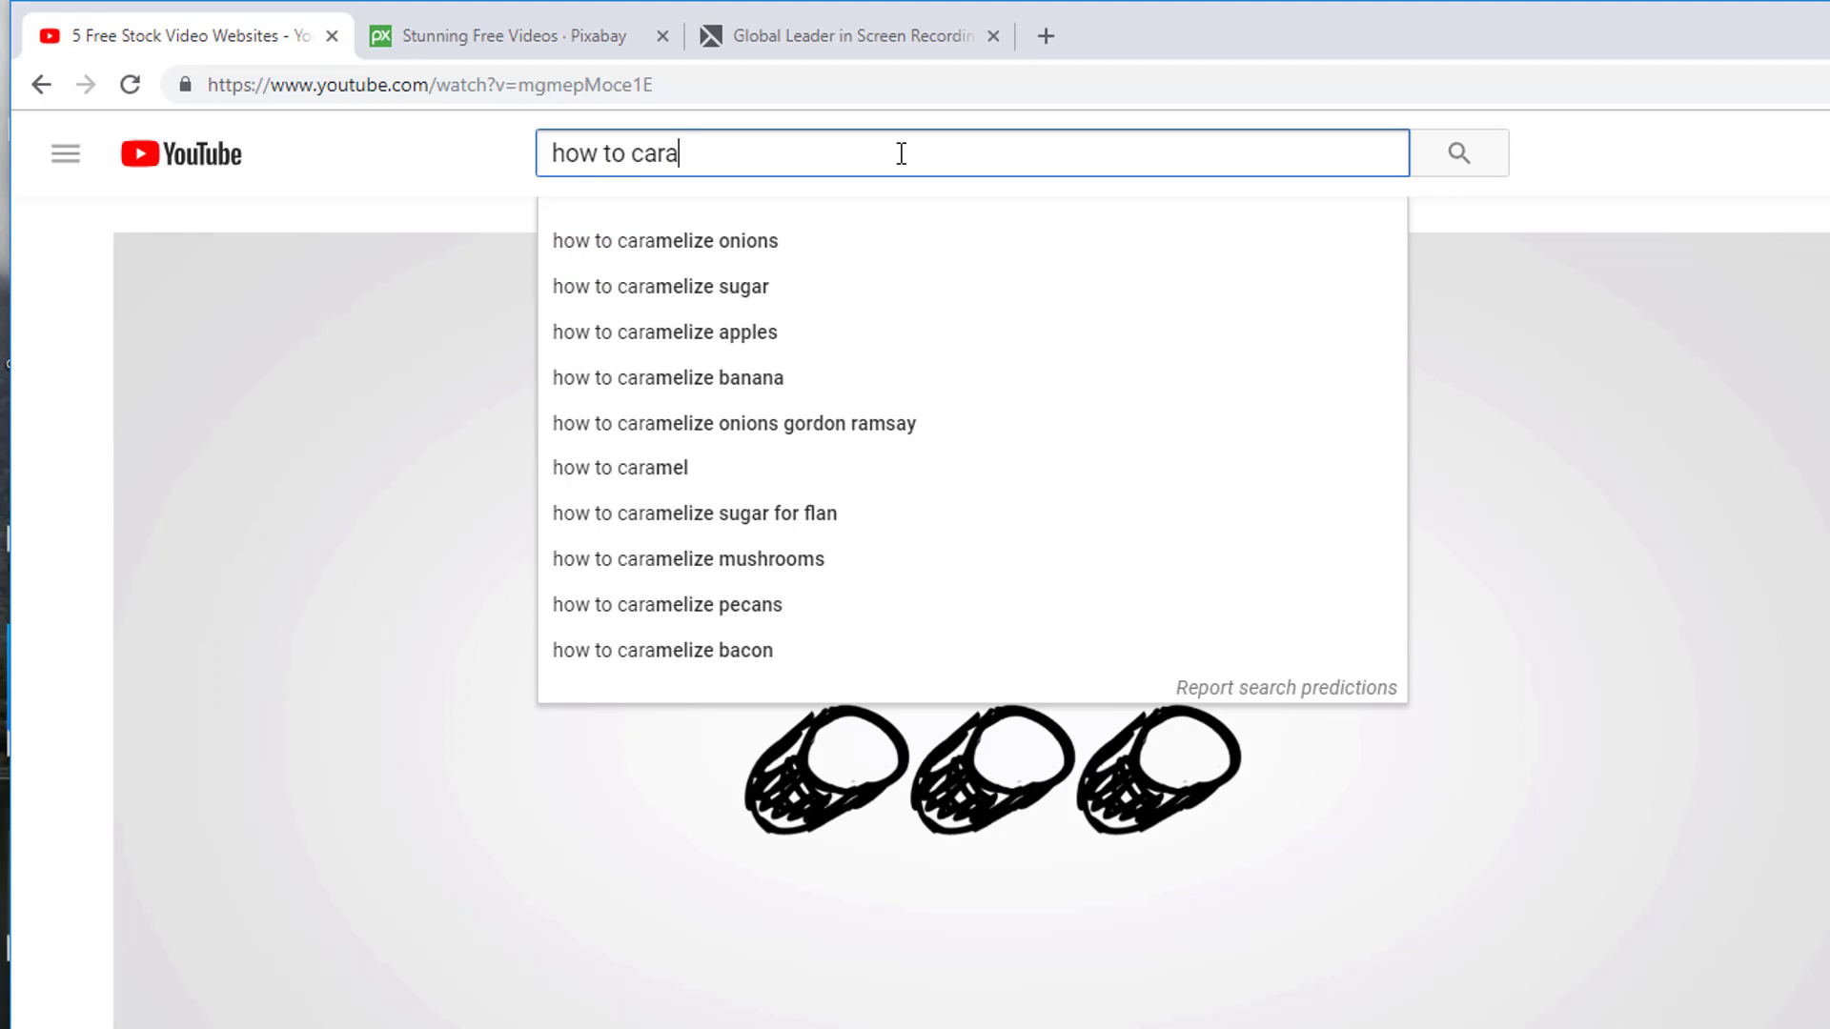
pyautogui.write('ck cam')
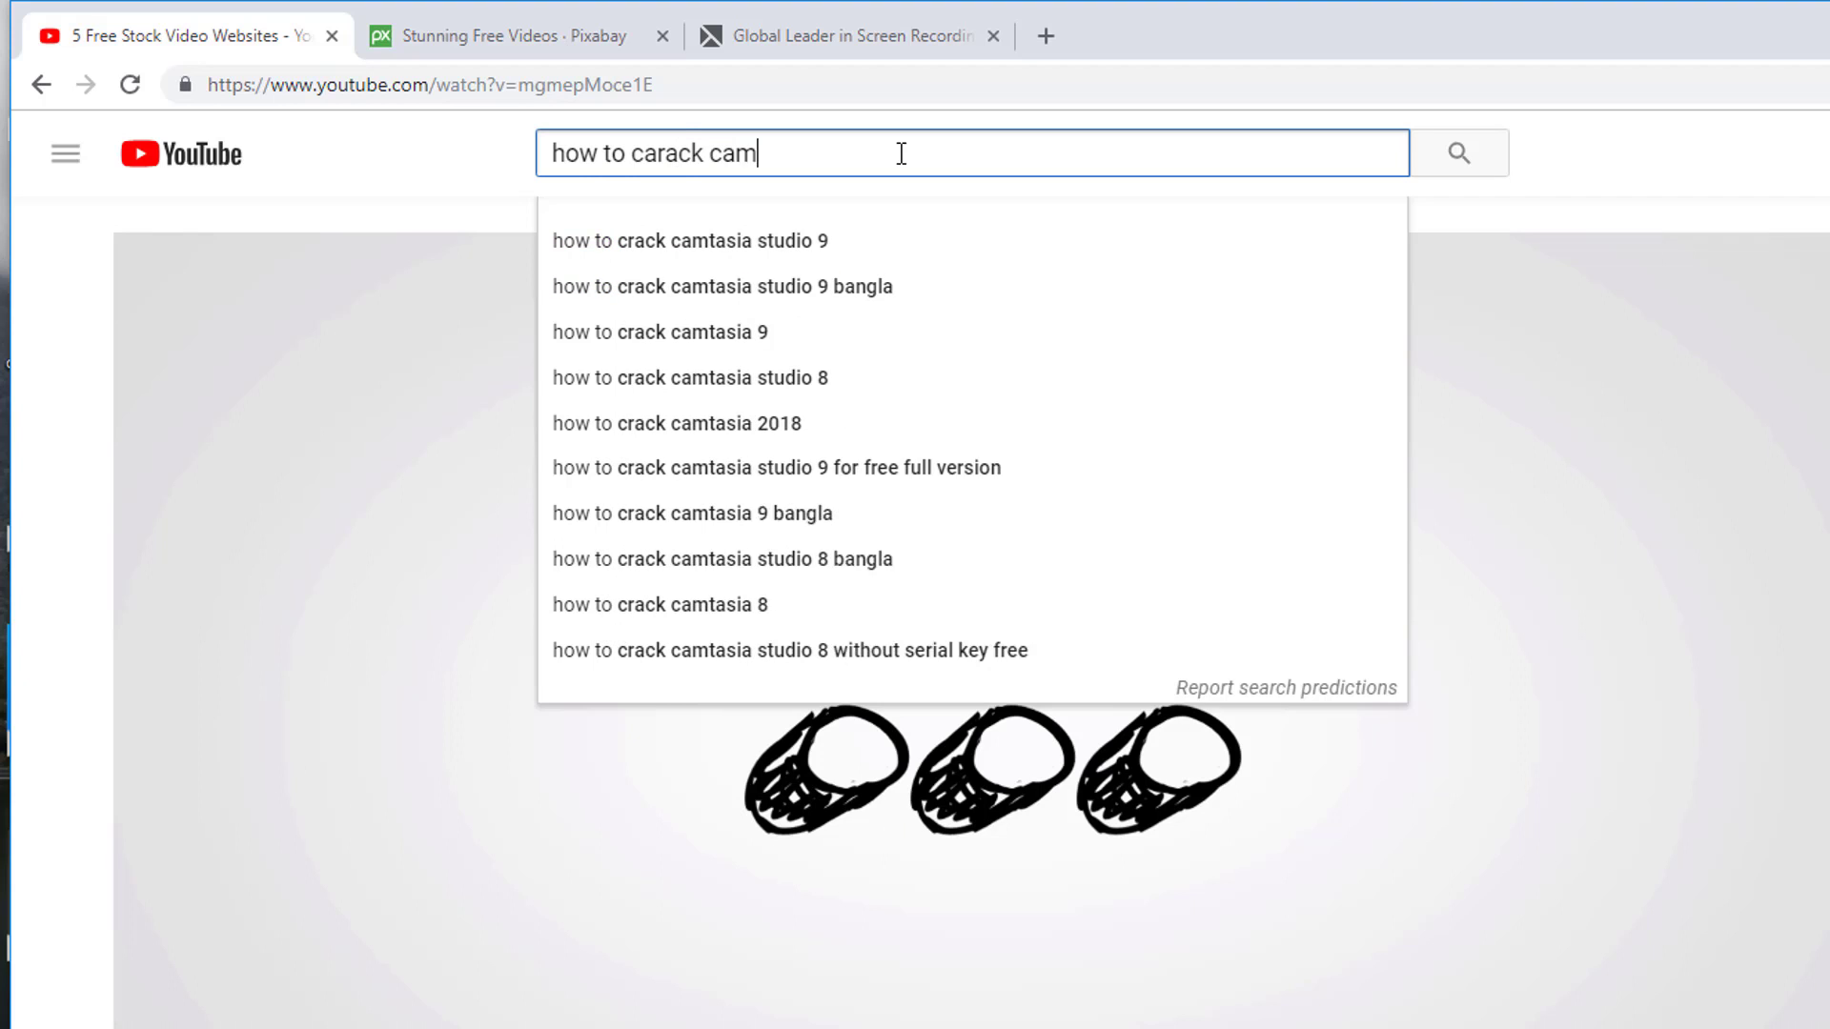
pyautogui.write('tasia')
pyautogui.press('Return')
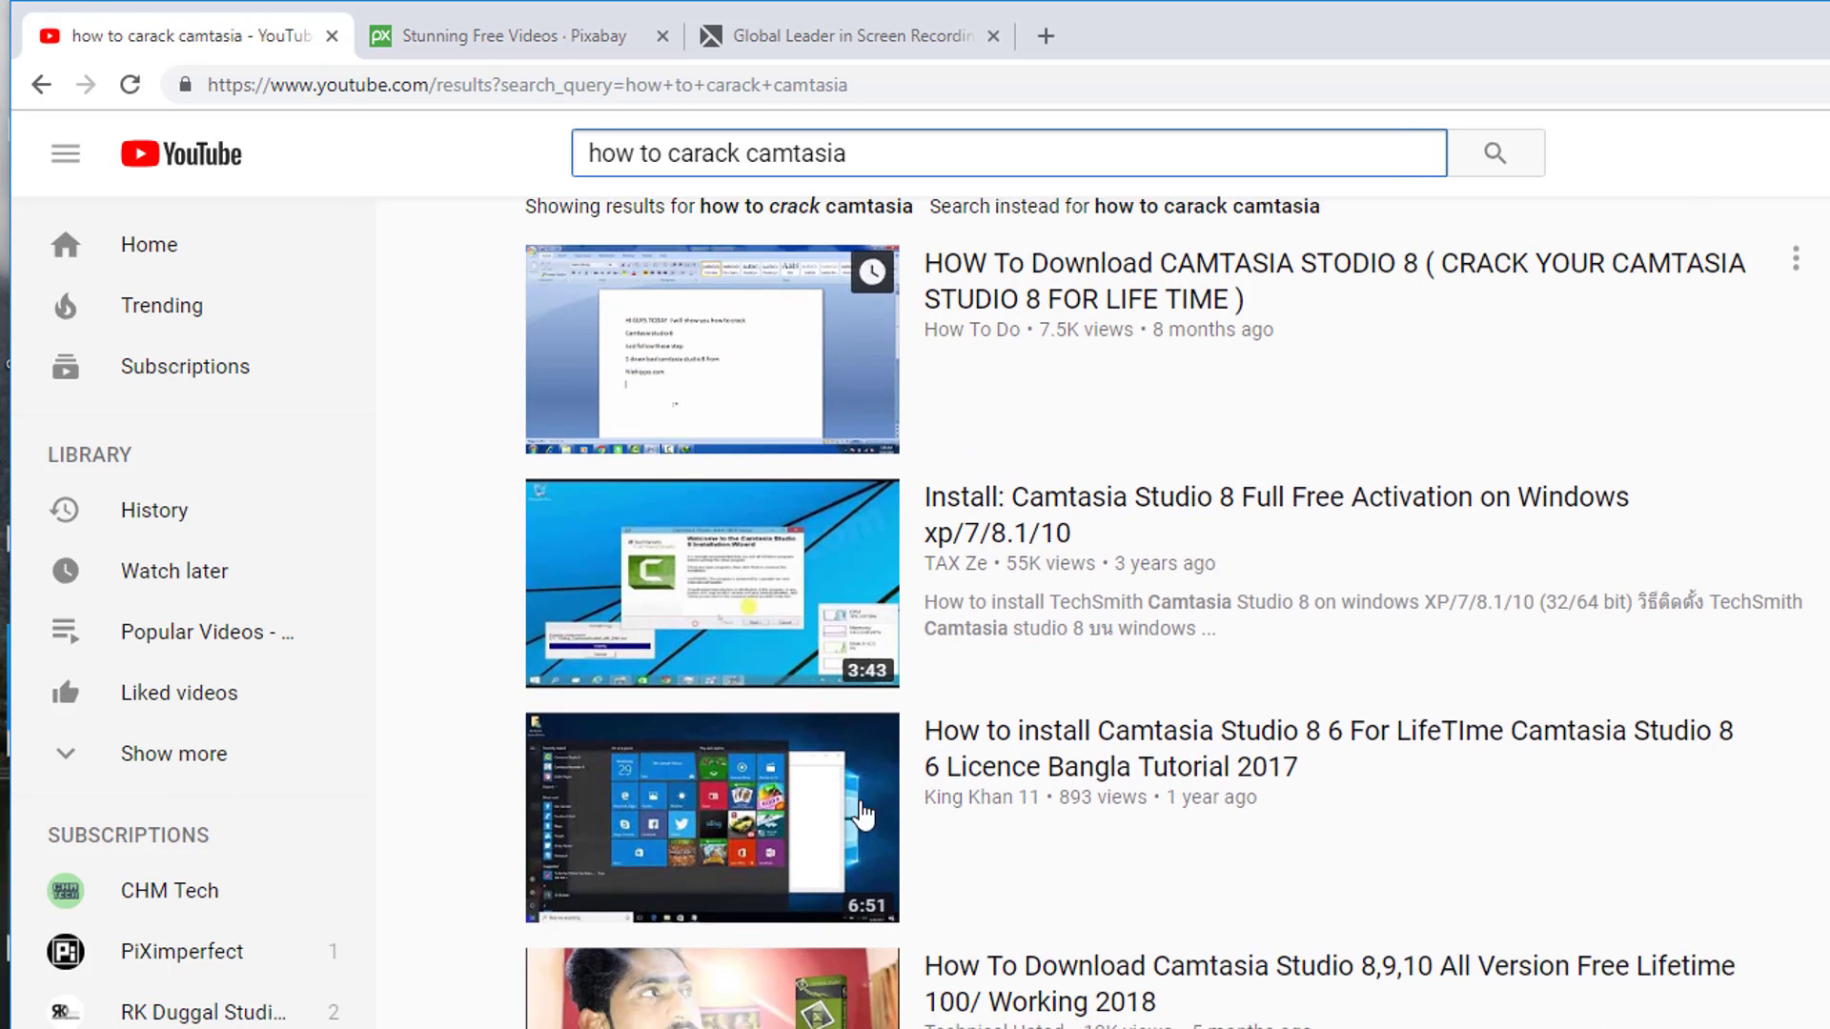
pyautogui.scroll(-4, 863, 815)
pyautogui.scroll(5, 1078, 765)
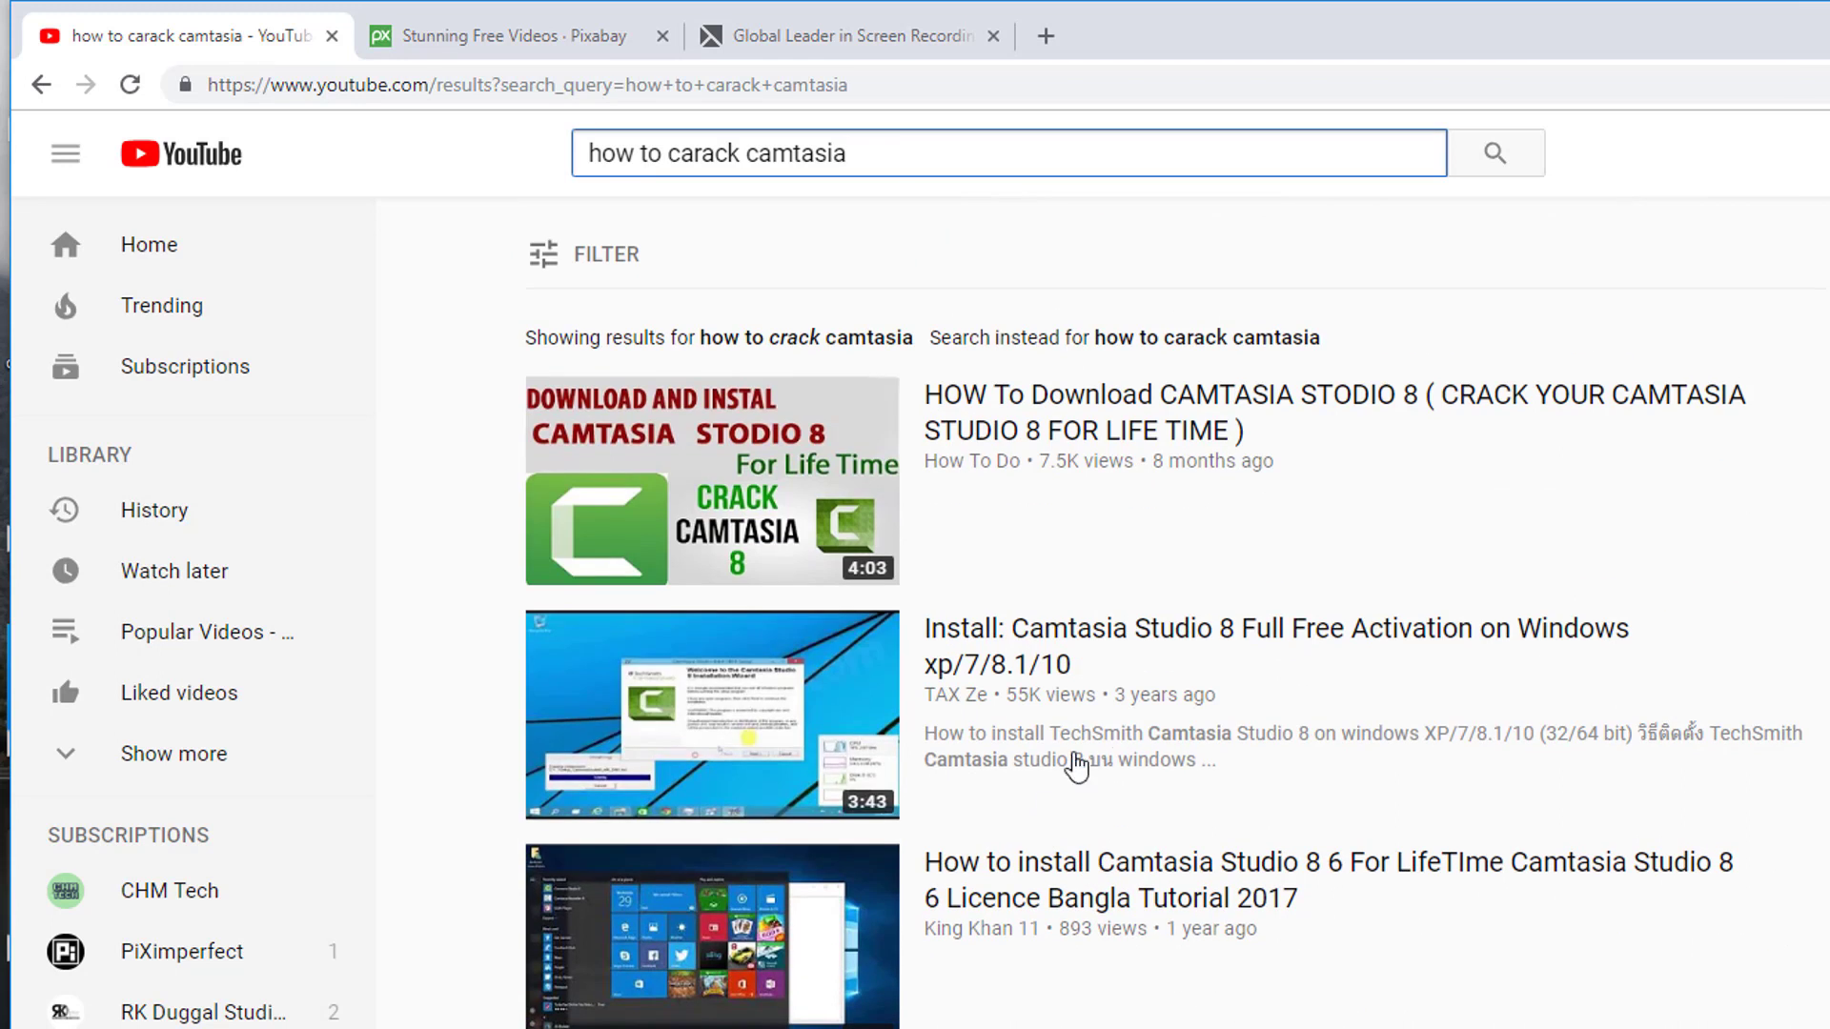
pyautogui.moveTo(1120, 734)
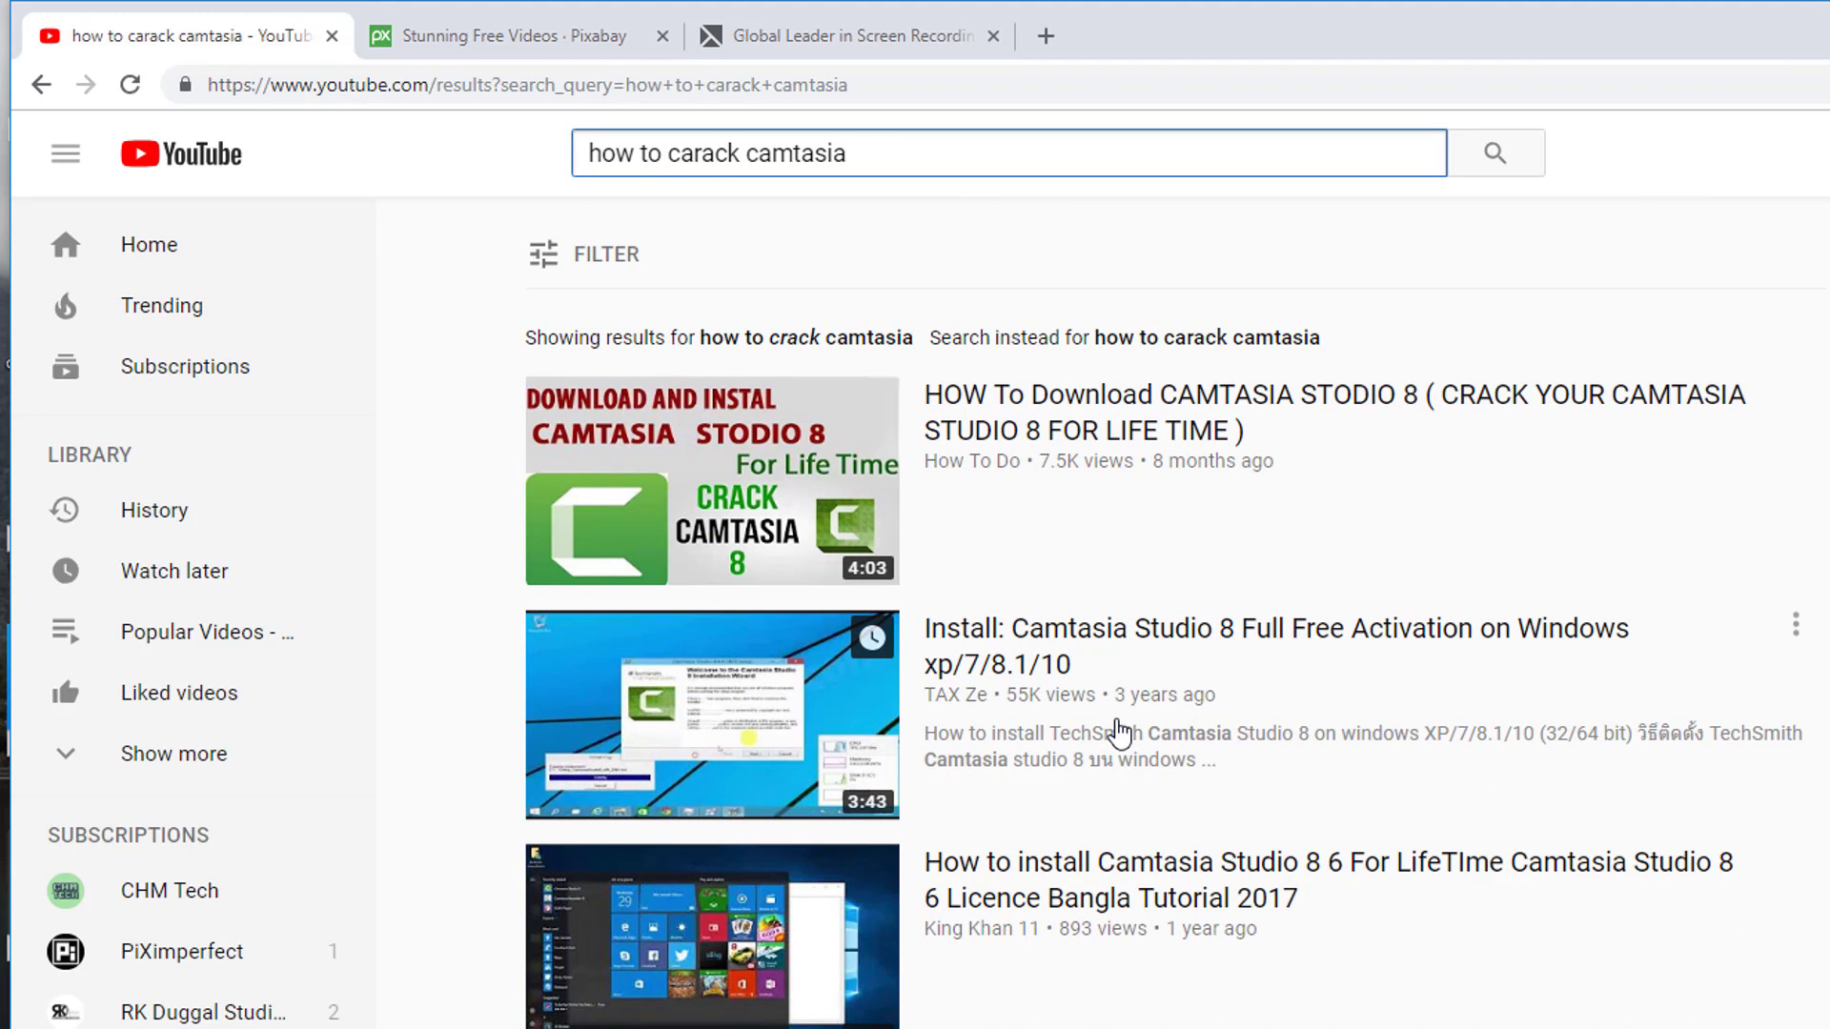
pyautogui.moveTo(786, 550)
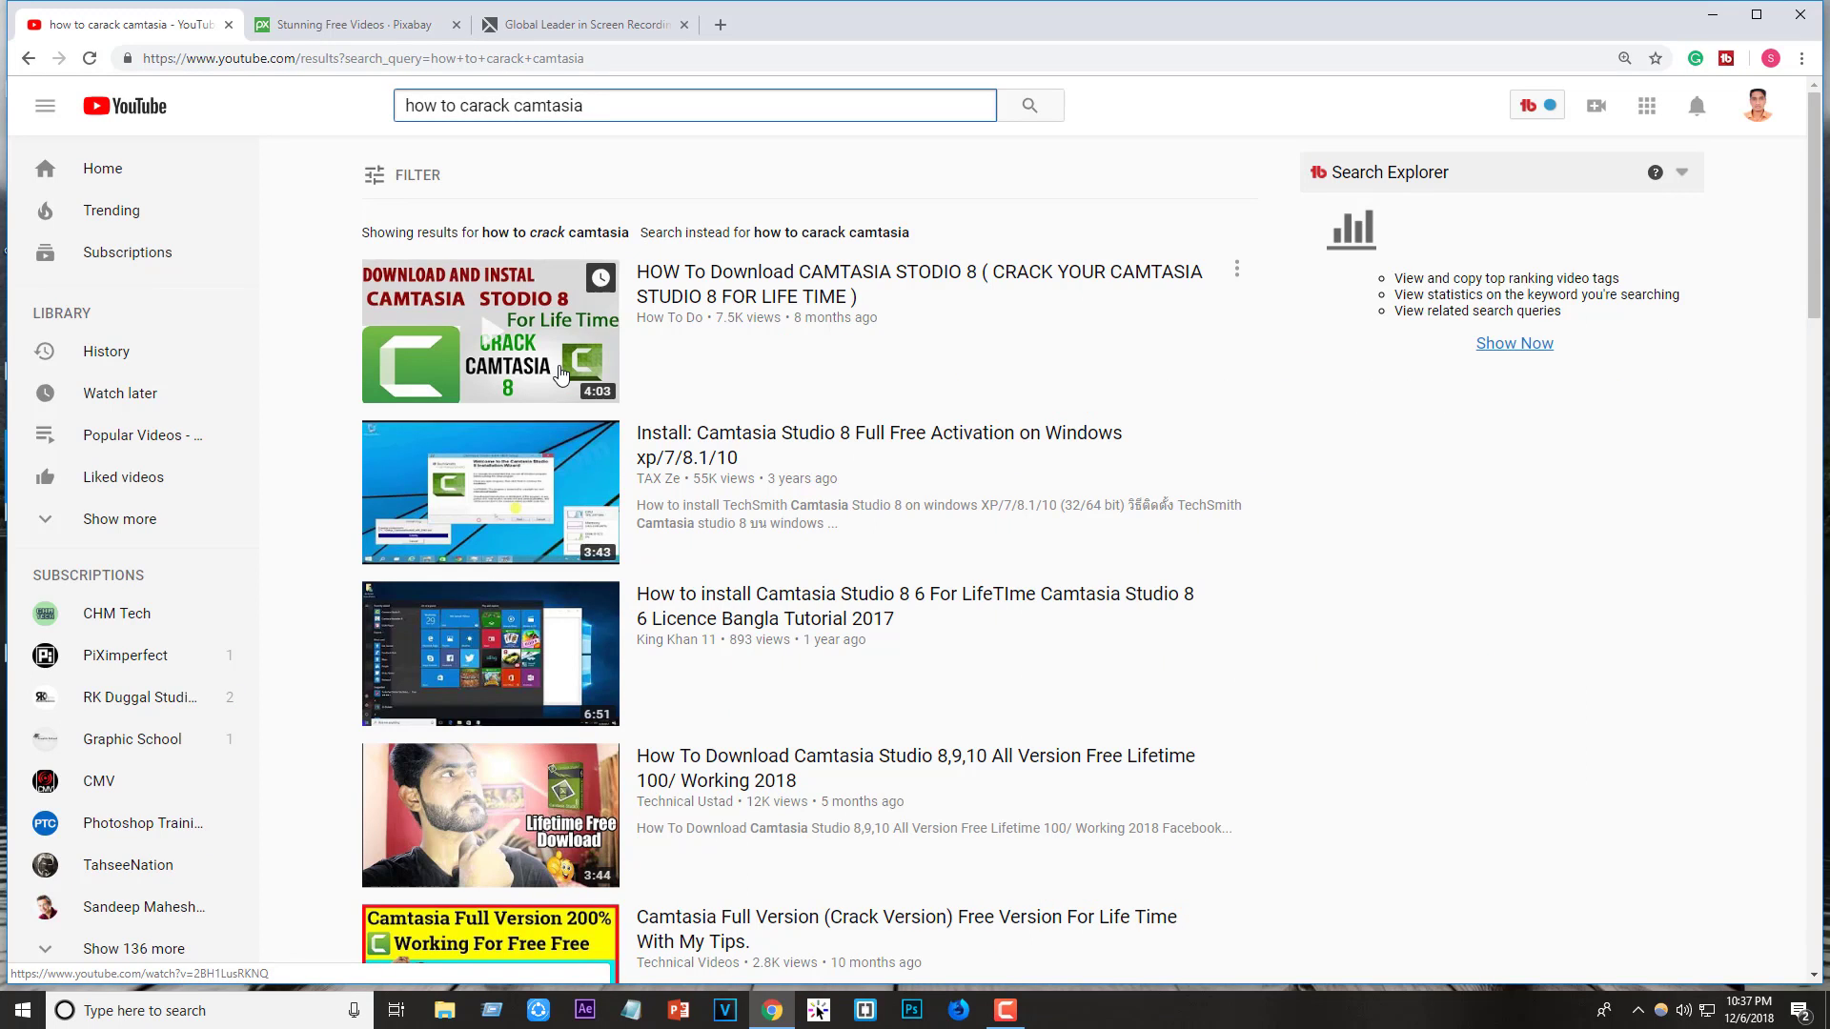
# - Minimize Chrome and start a blank Untitled Project from Camtasia's welcome window
pyautogui.click(1713, 14)
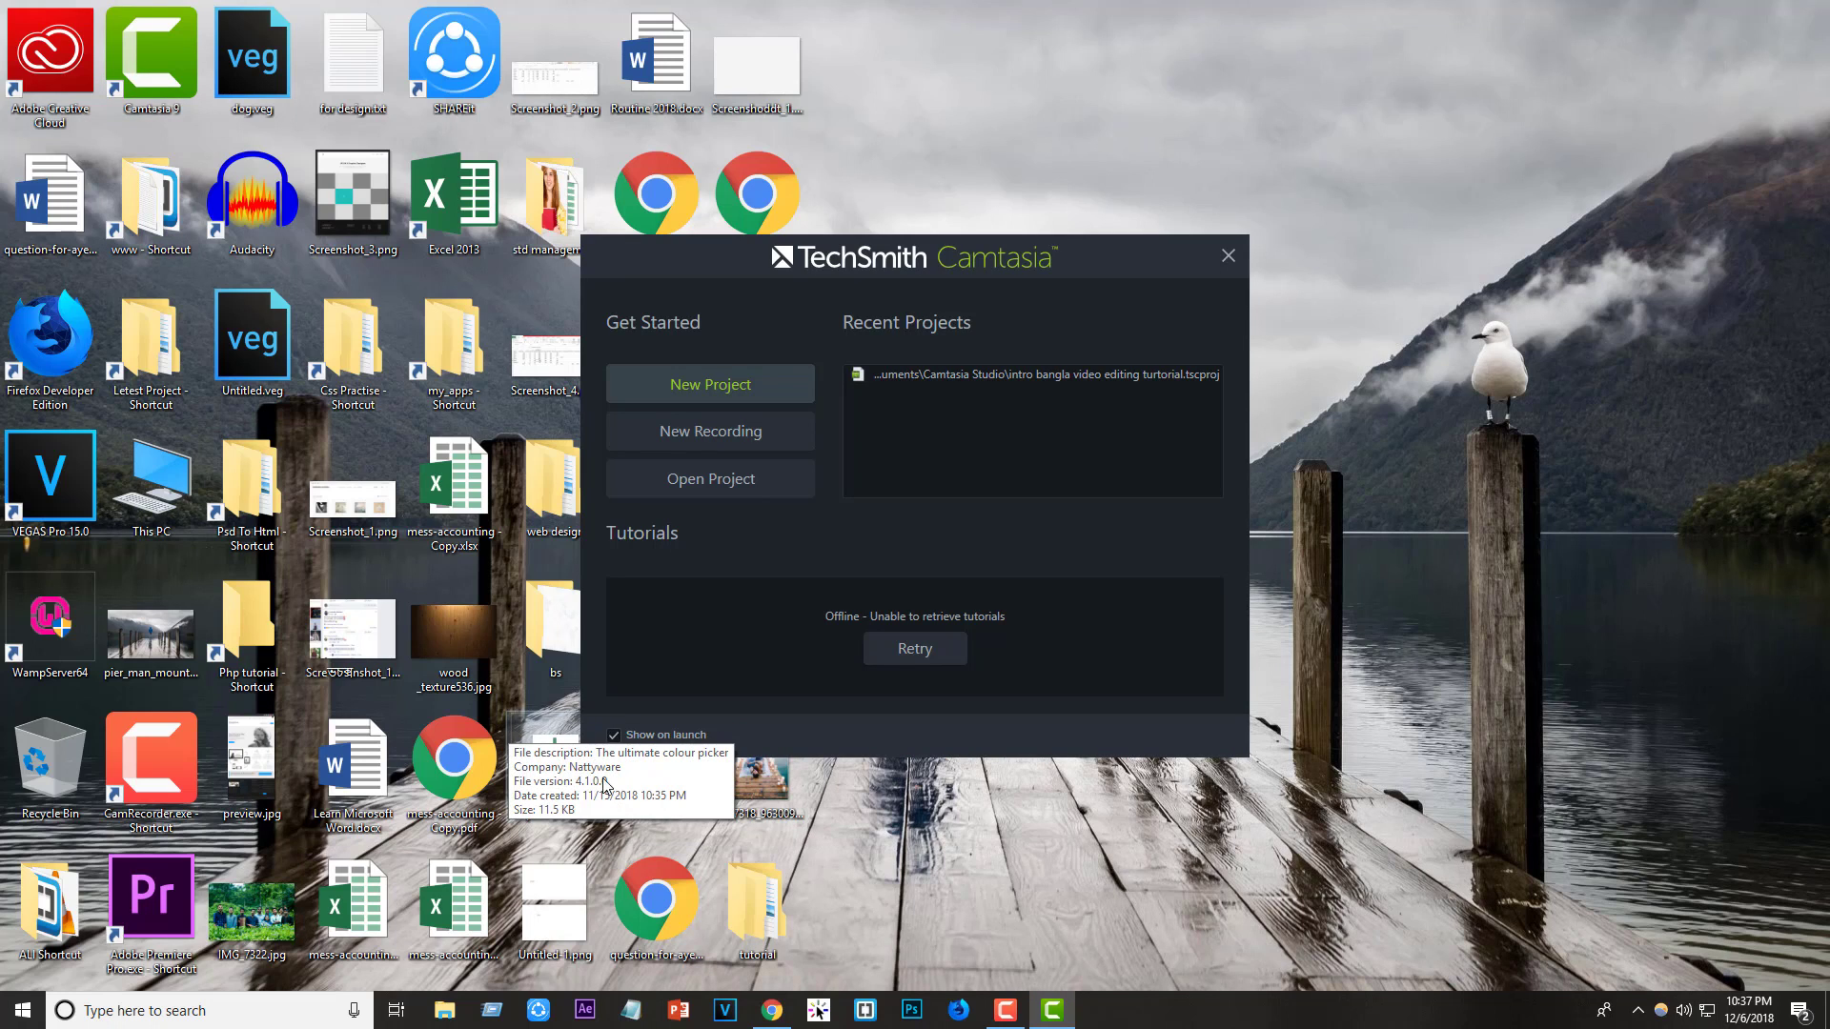
pyautogui.click(724, 402)
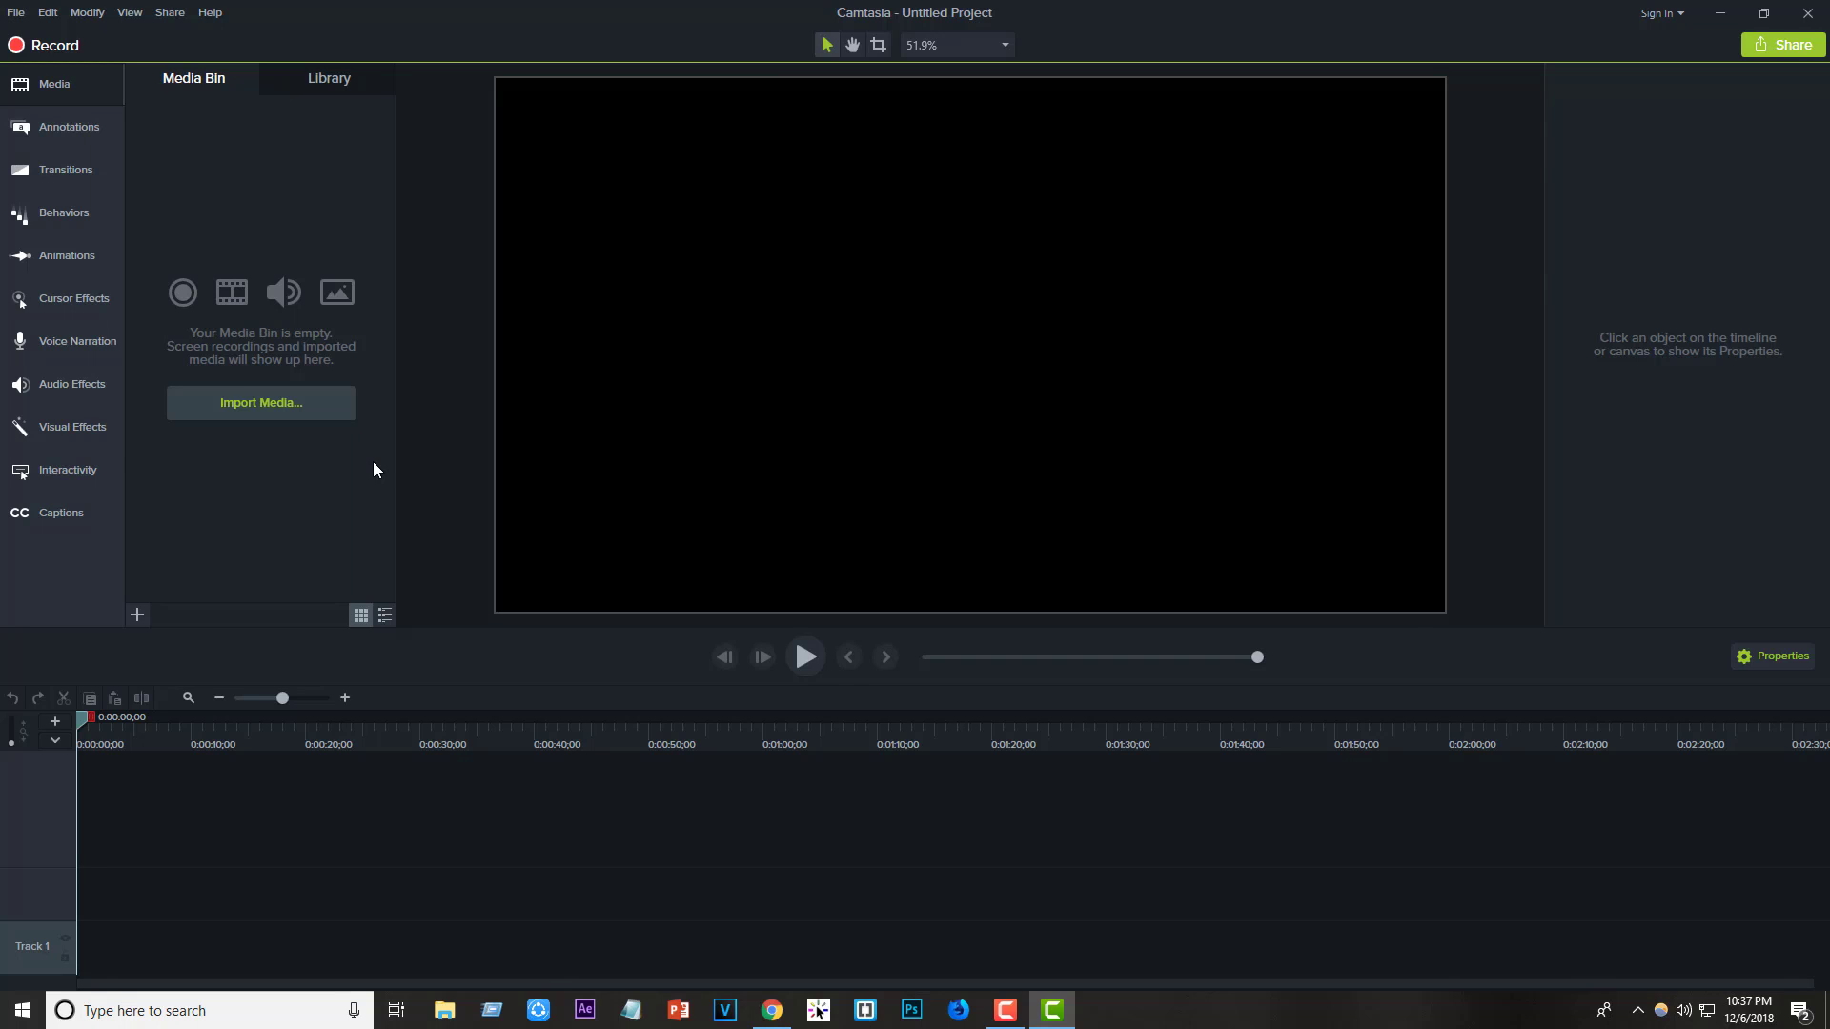
# - Glance at Audio Effects, then scroll the Transitions library (Fade, Flip, Fold, Page roll)
pyautogui.click(75, 389)
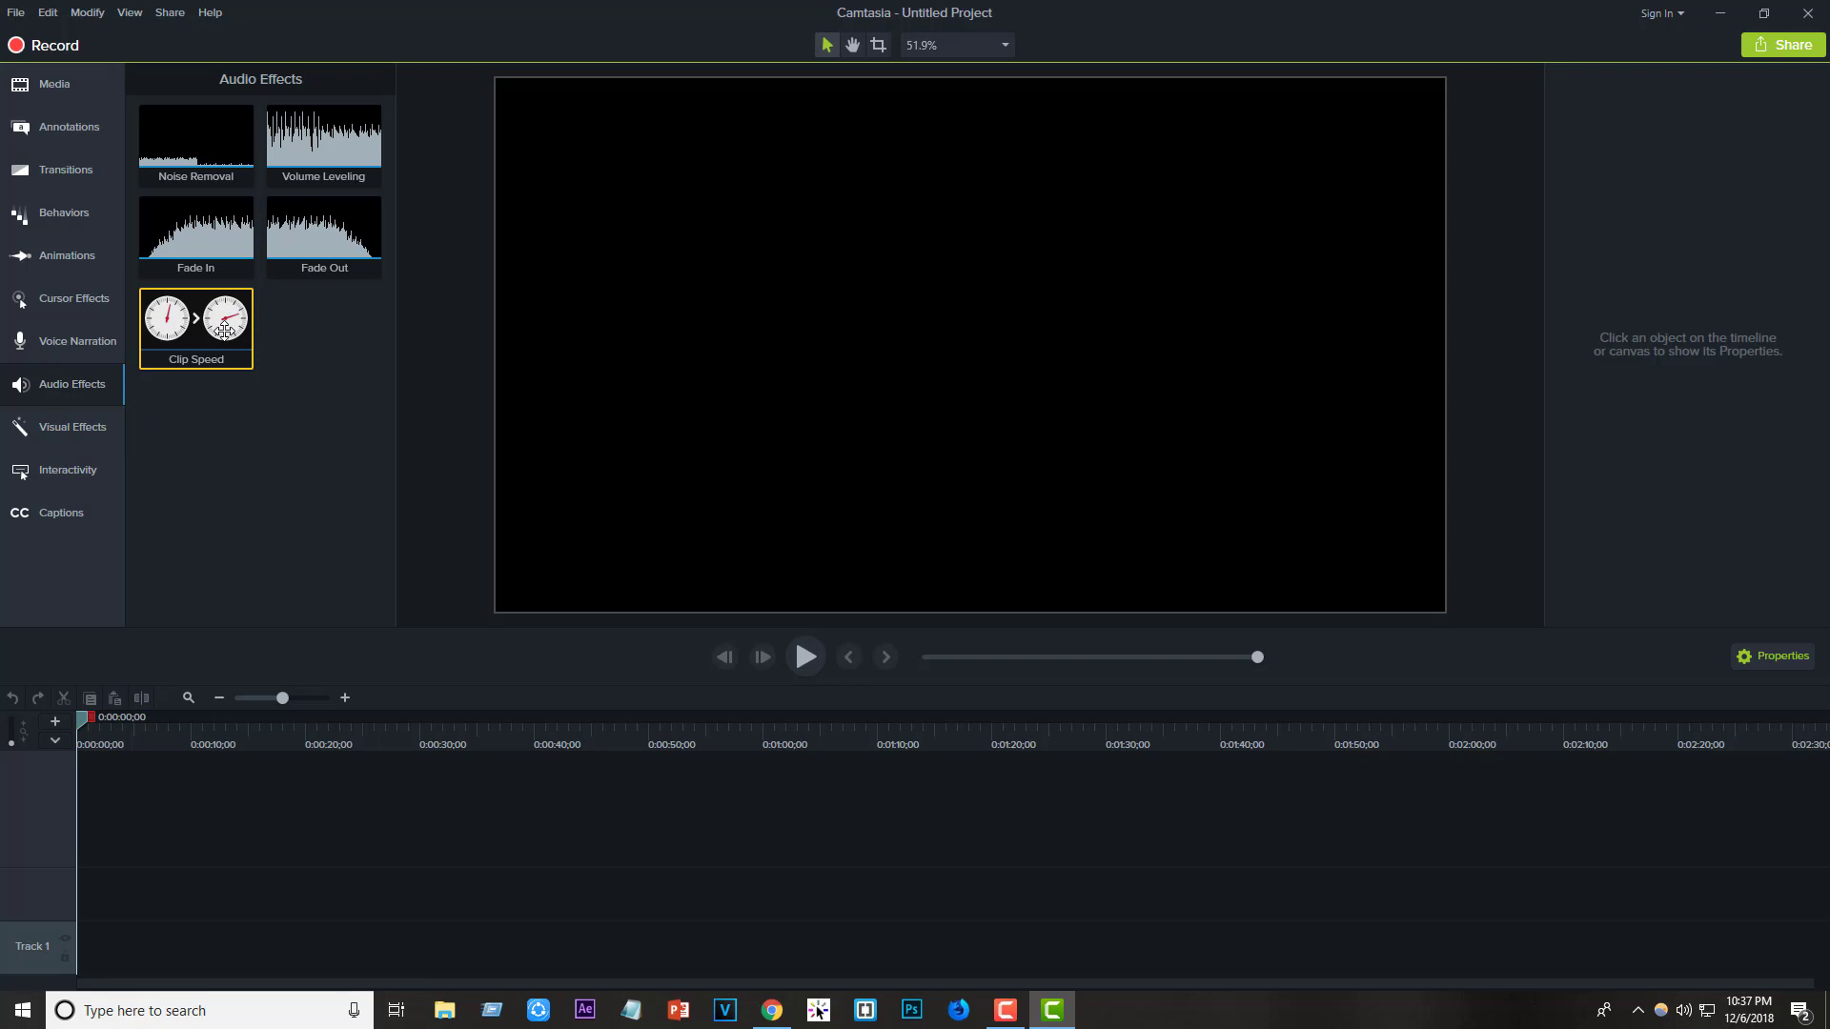
pyautogui.click(38, 172)
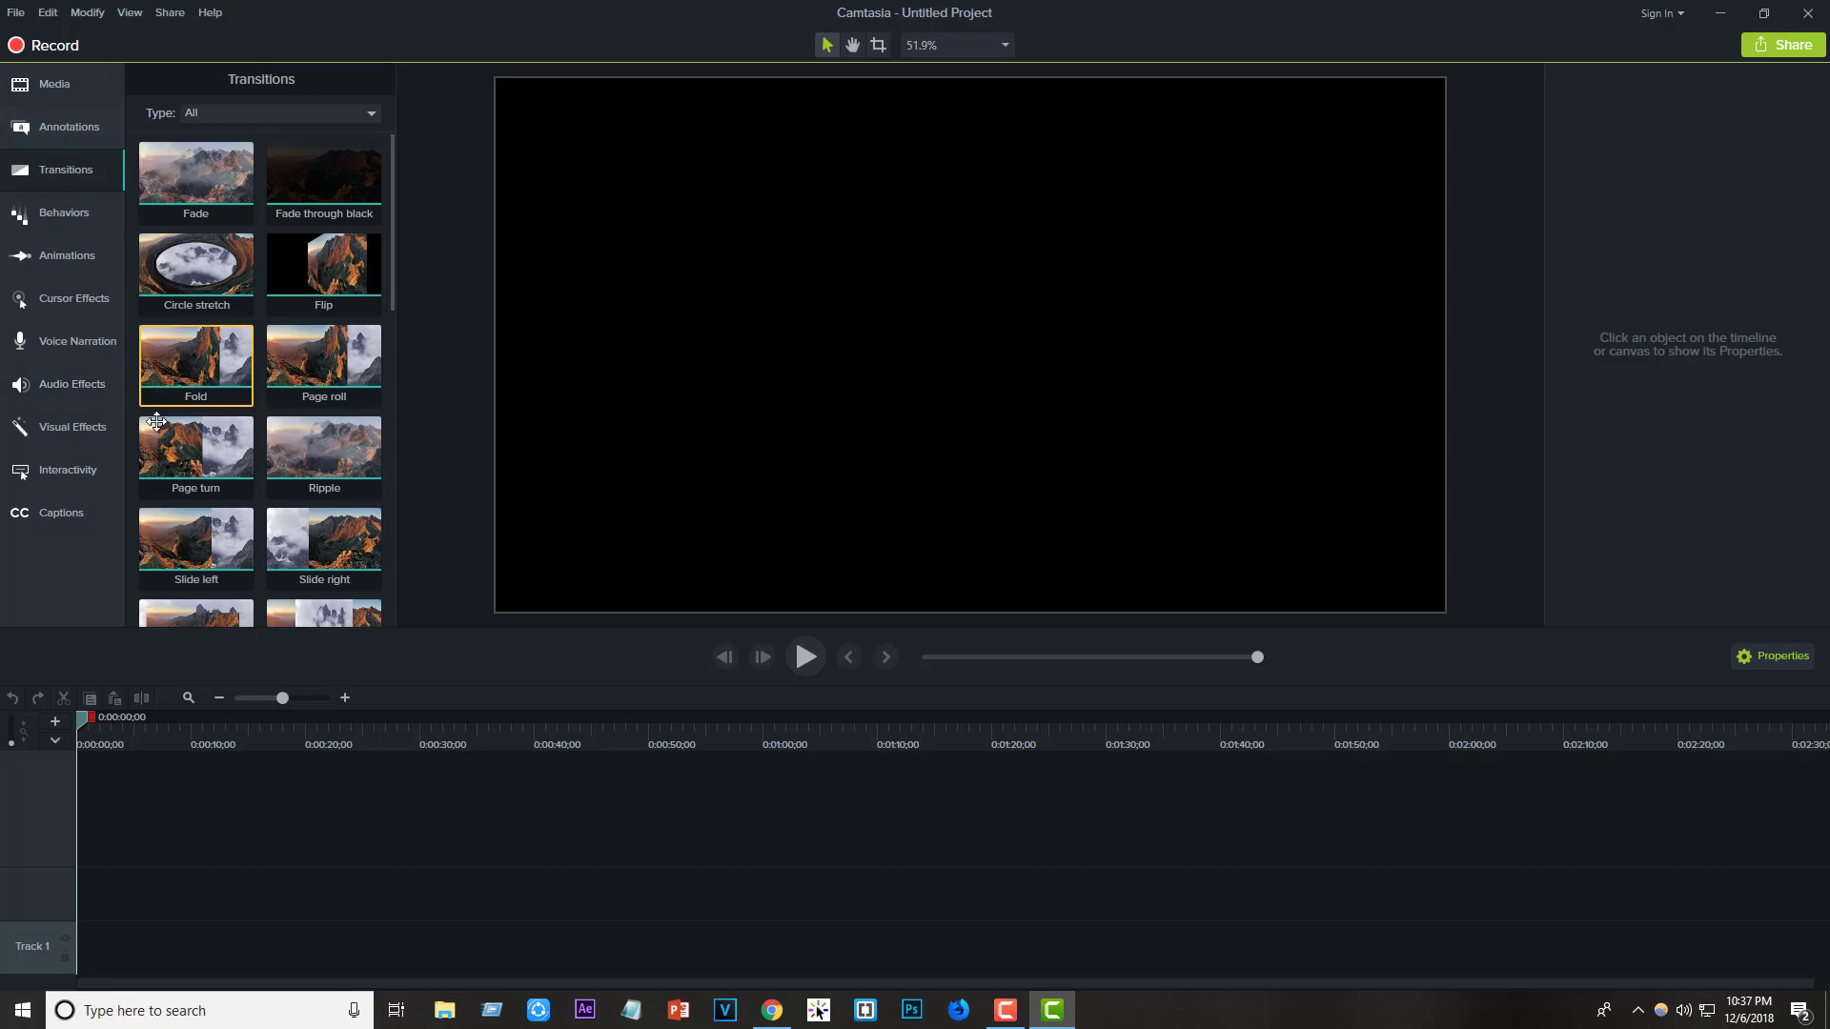
pyautogui.scroll(-5, 156, 422)
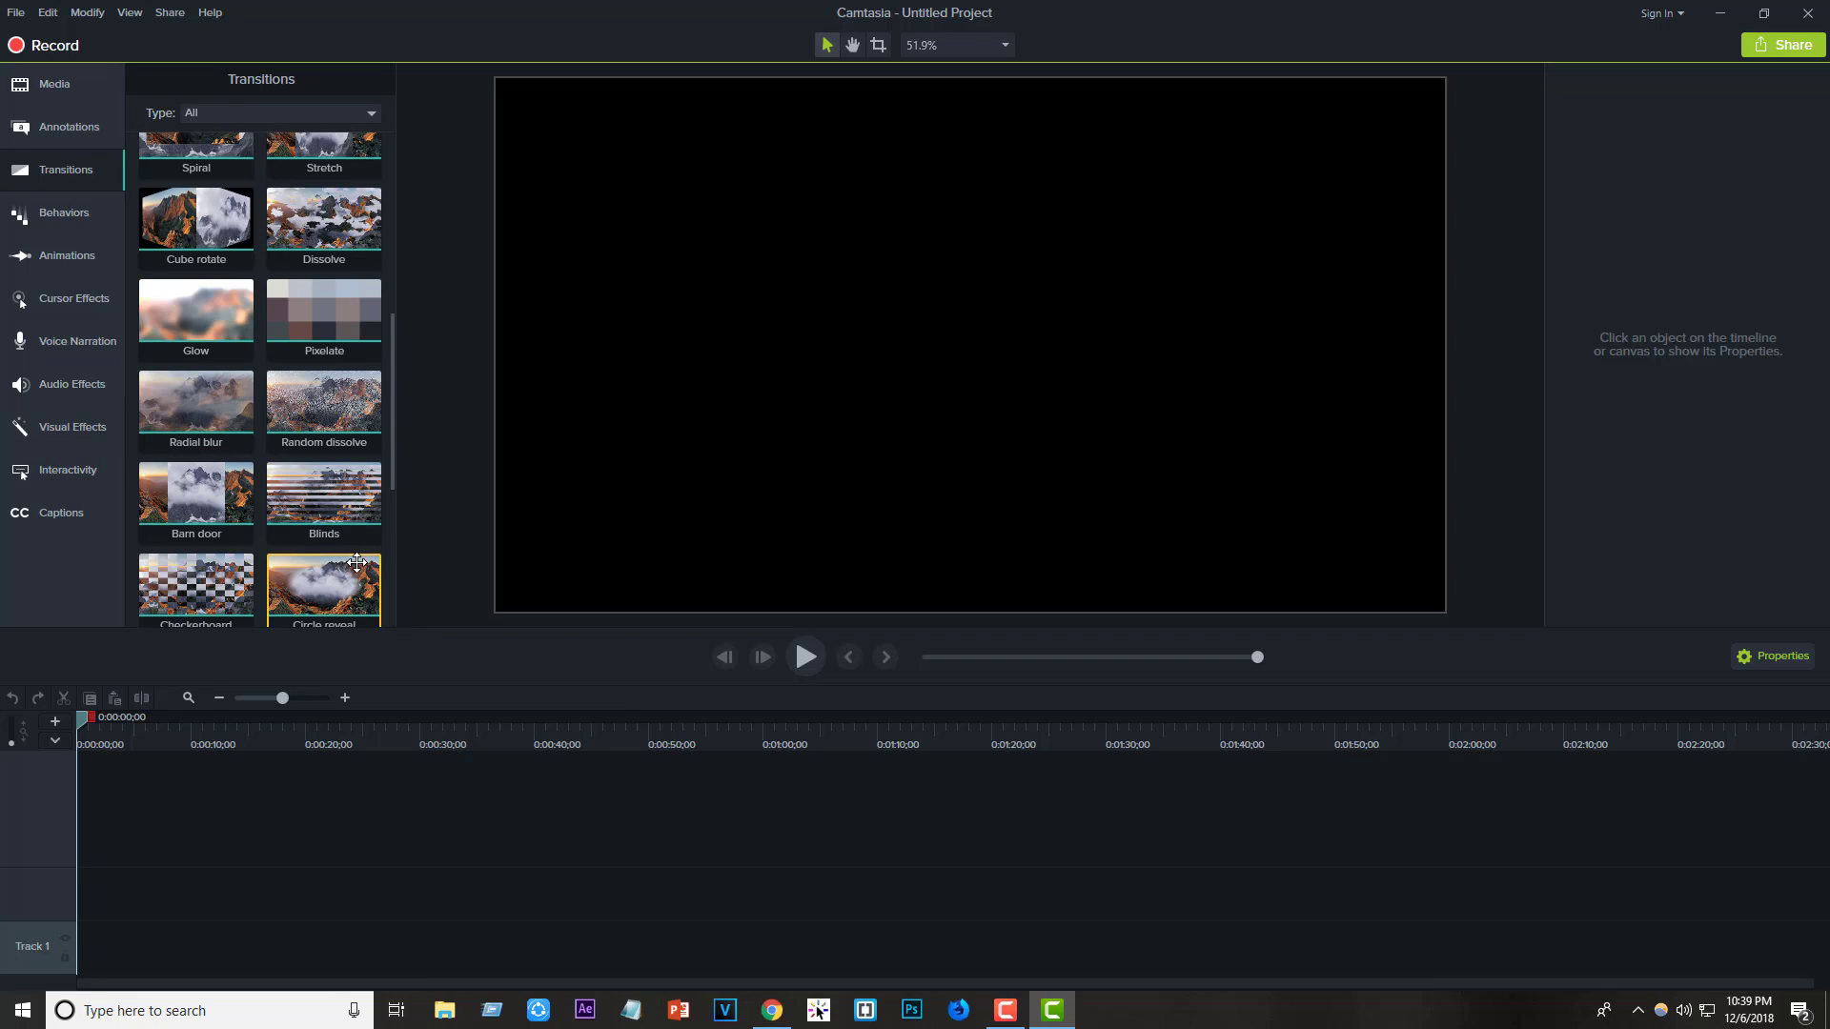
# - Back in Chrome, Google 'camtasia download' and reach TechSmith's Try Camtasia for free page
pyautogui.click(1720, 13)
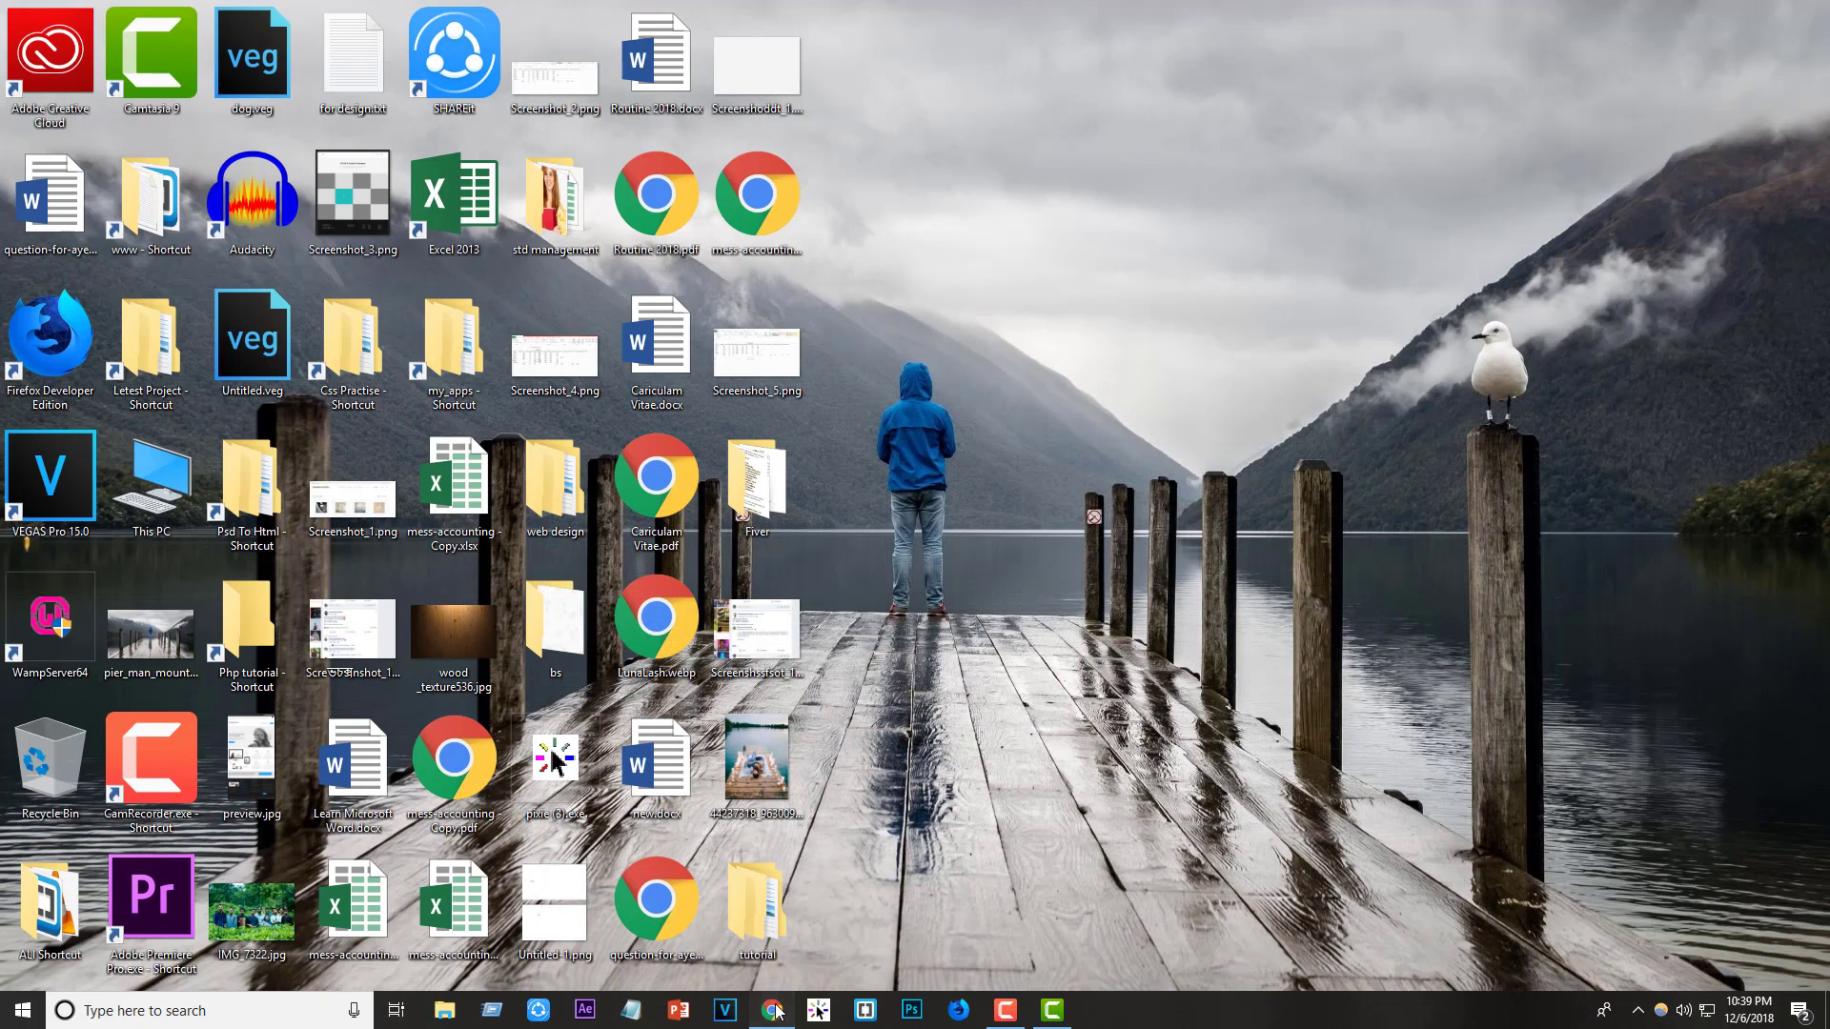
pyautogui.click(772, 1010)
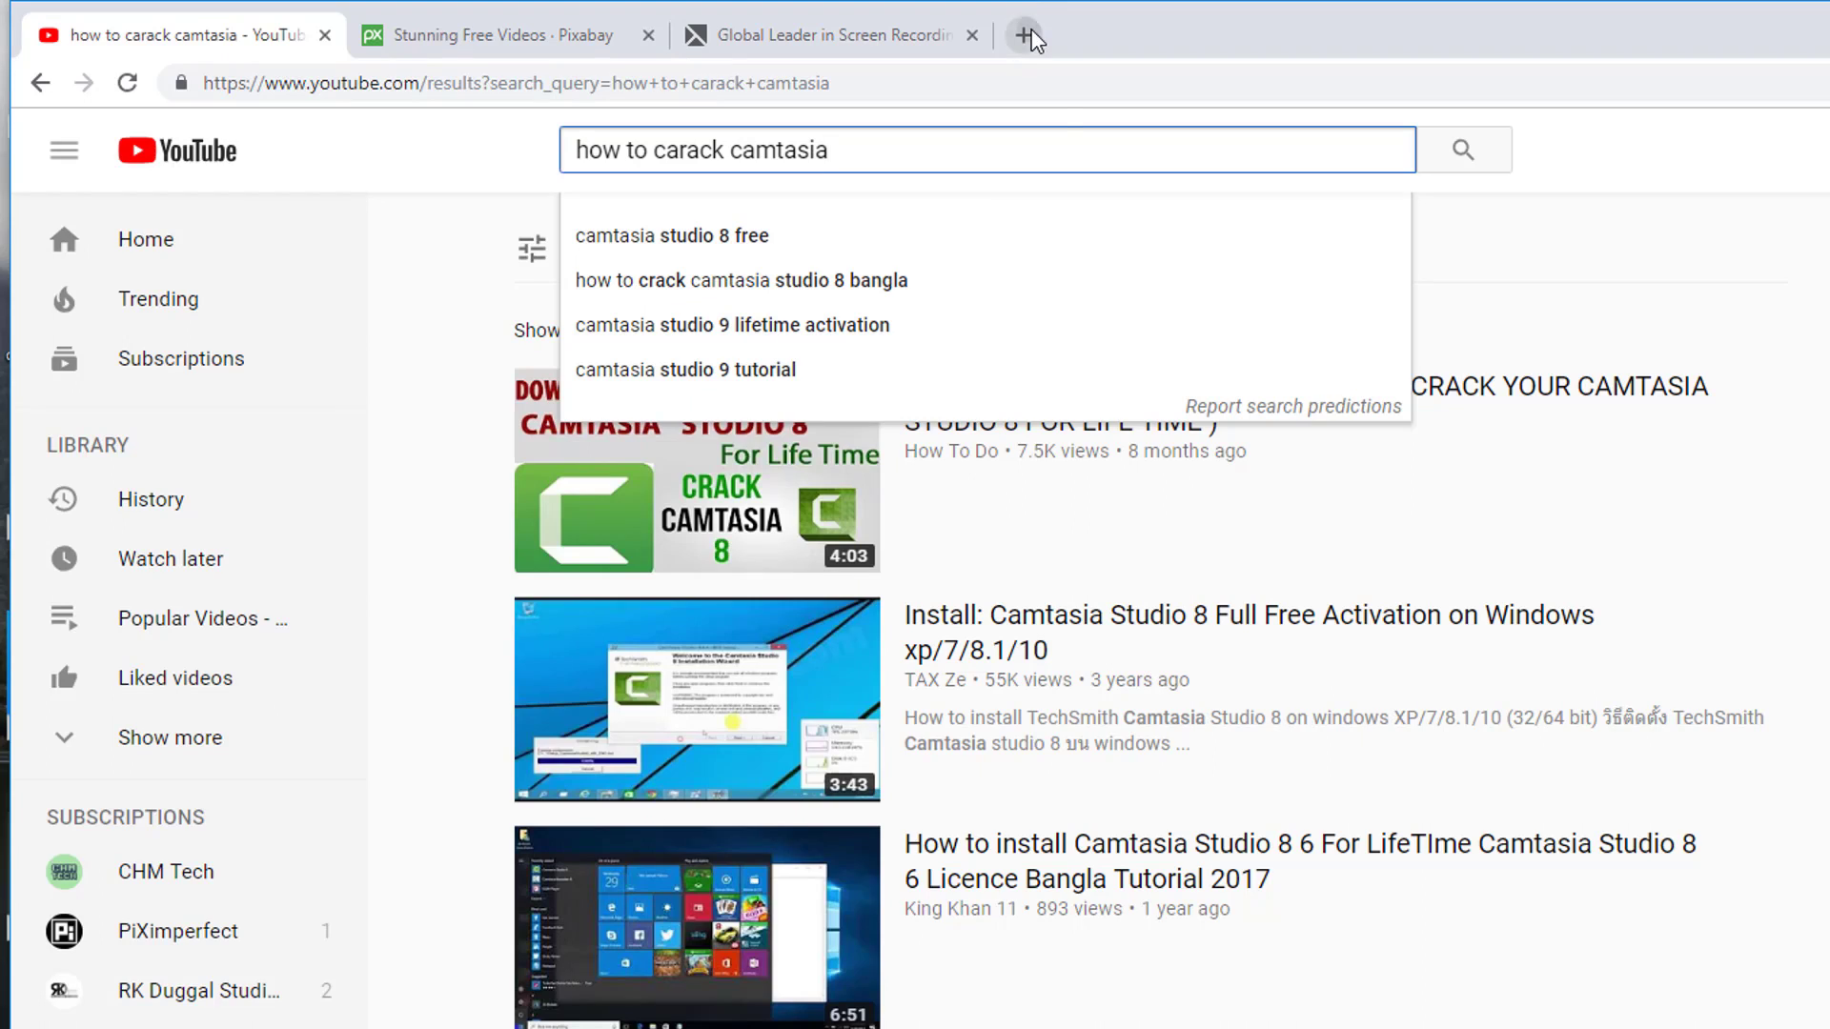
pyautogui.click(1030, 33)
pyautogui.write('cam')
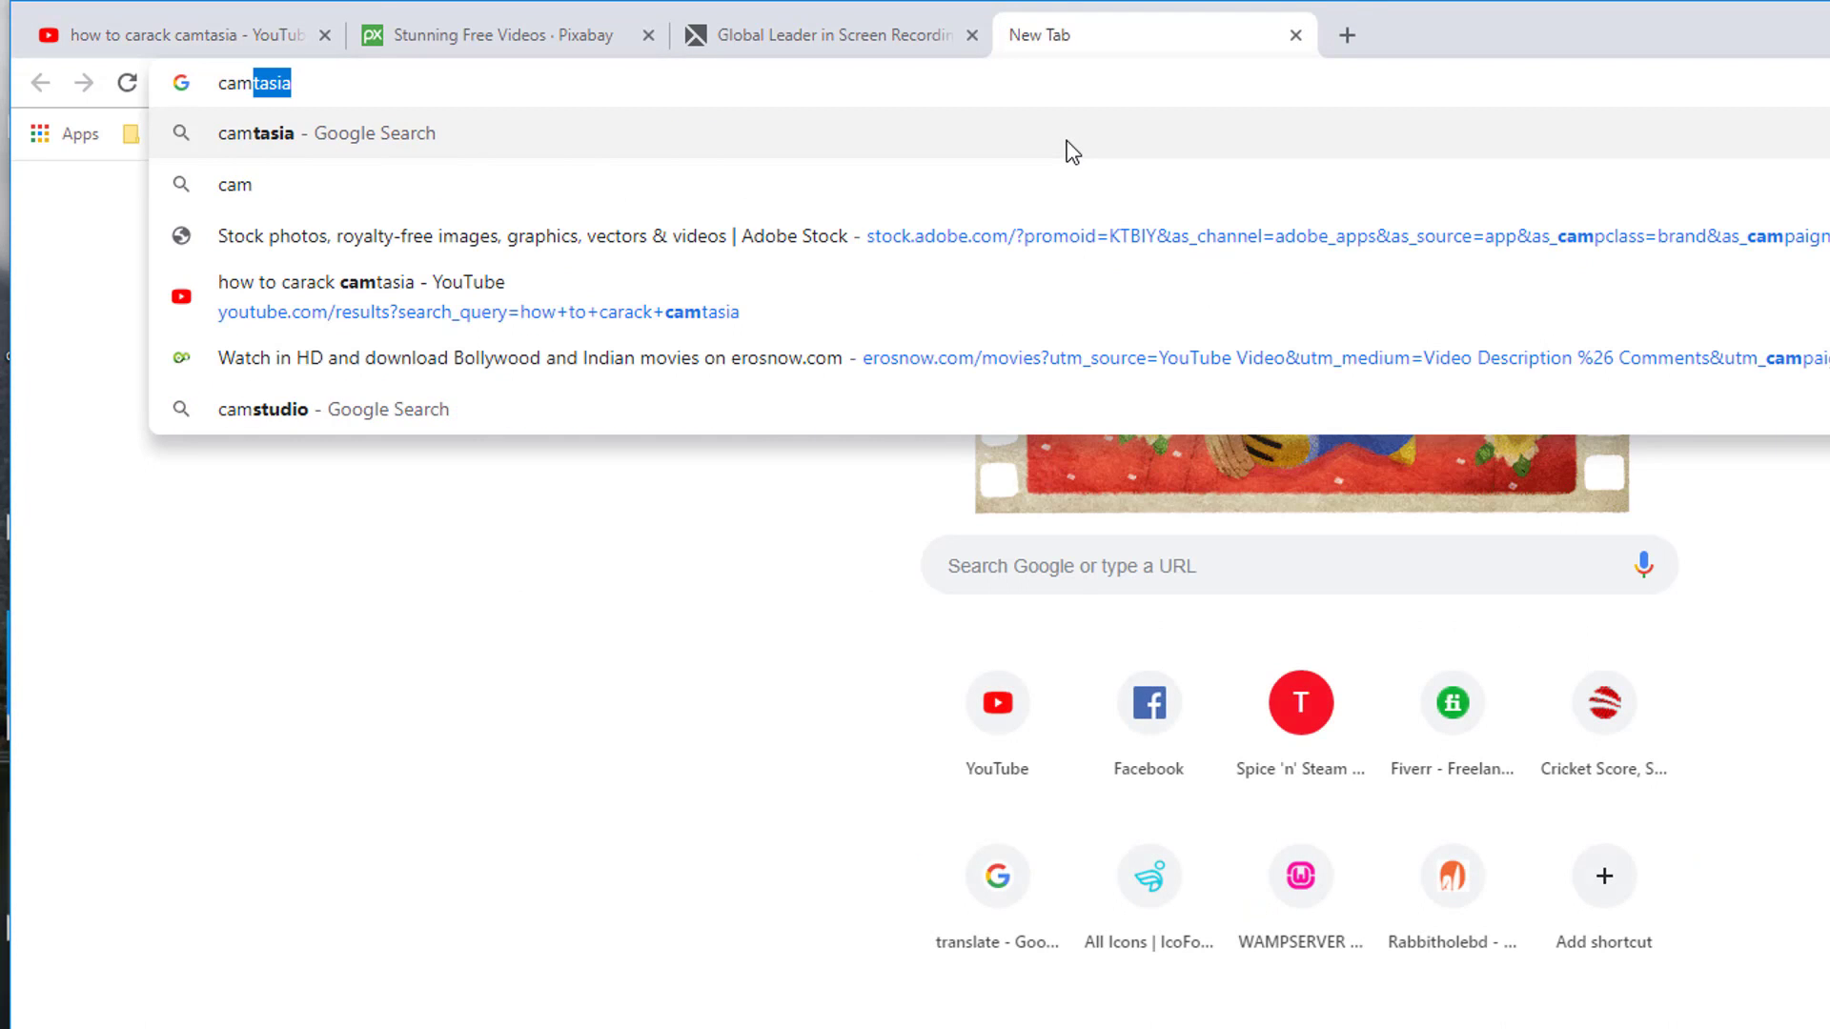
pyautogui.write('tasia ')
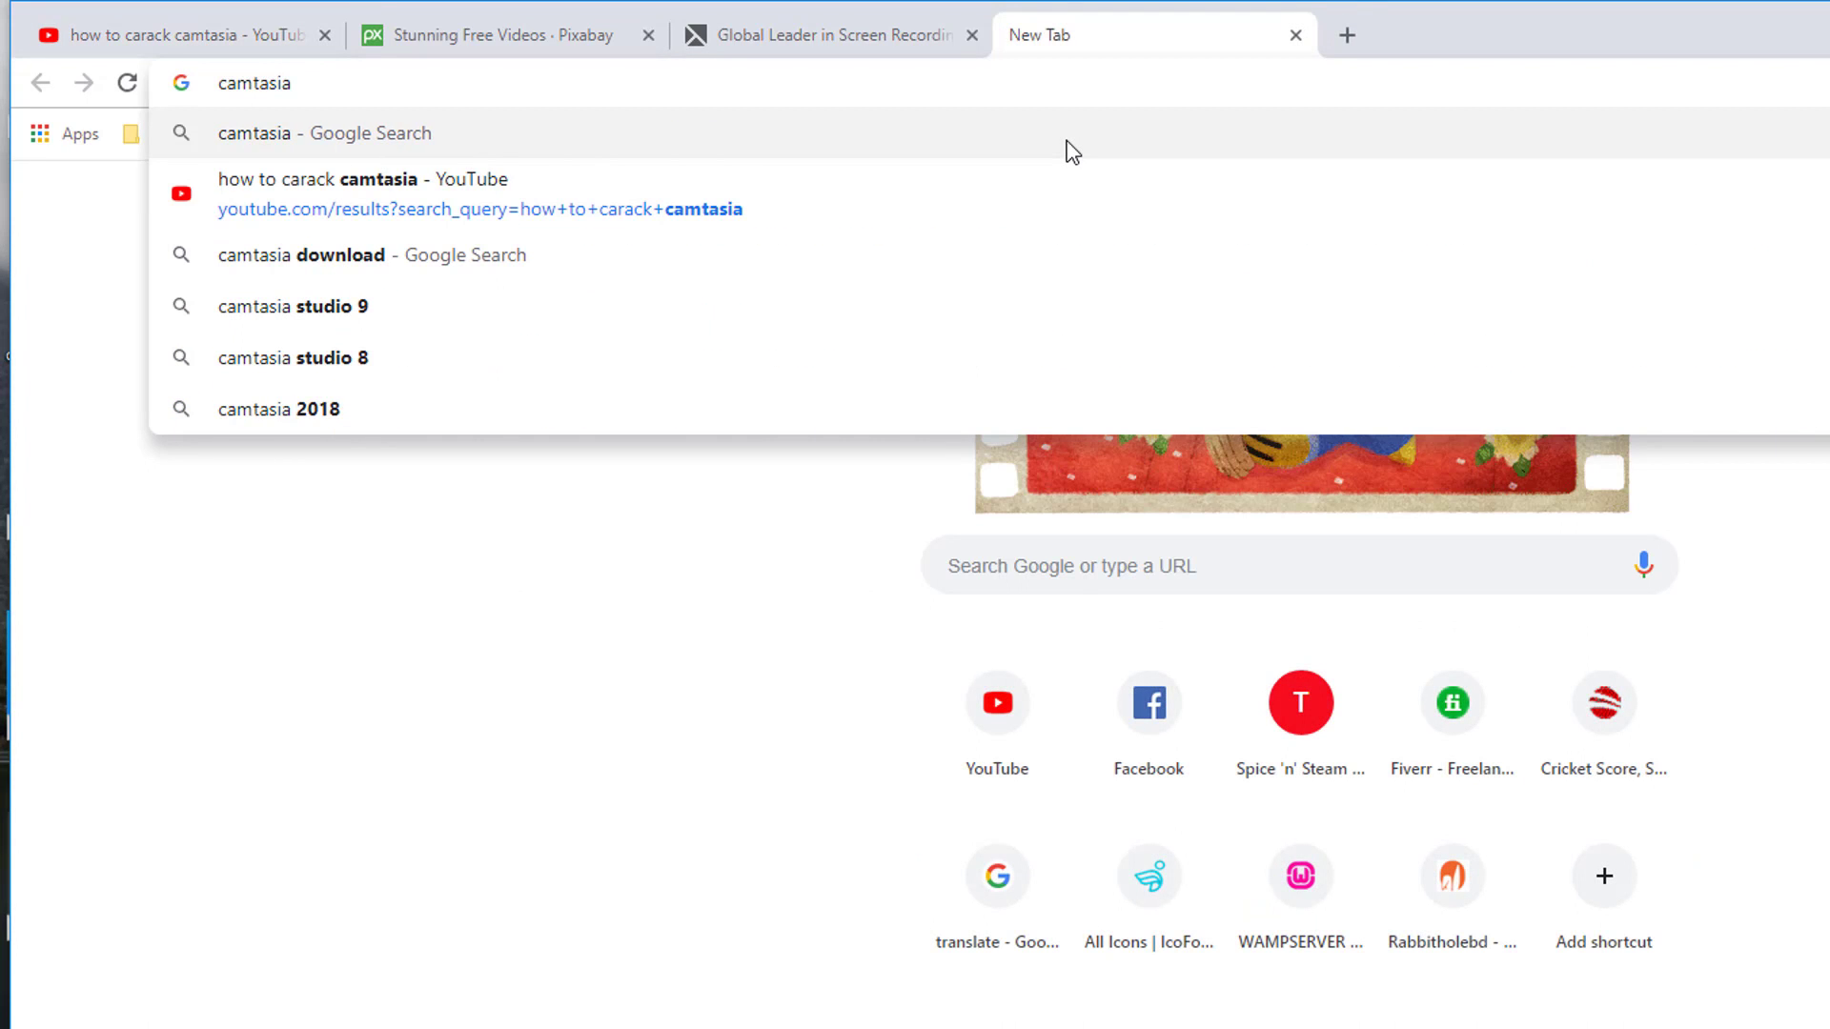
pyautogui.write('download')
pyautogui.press('Return')
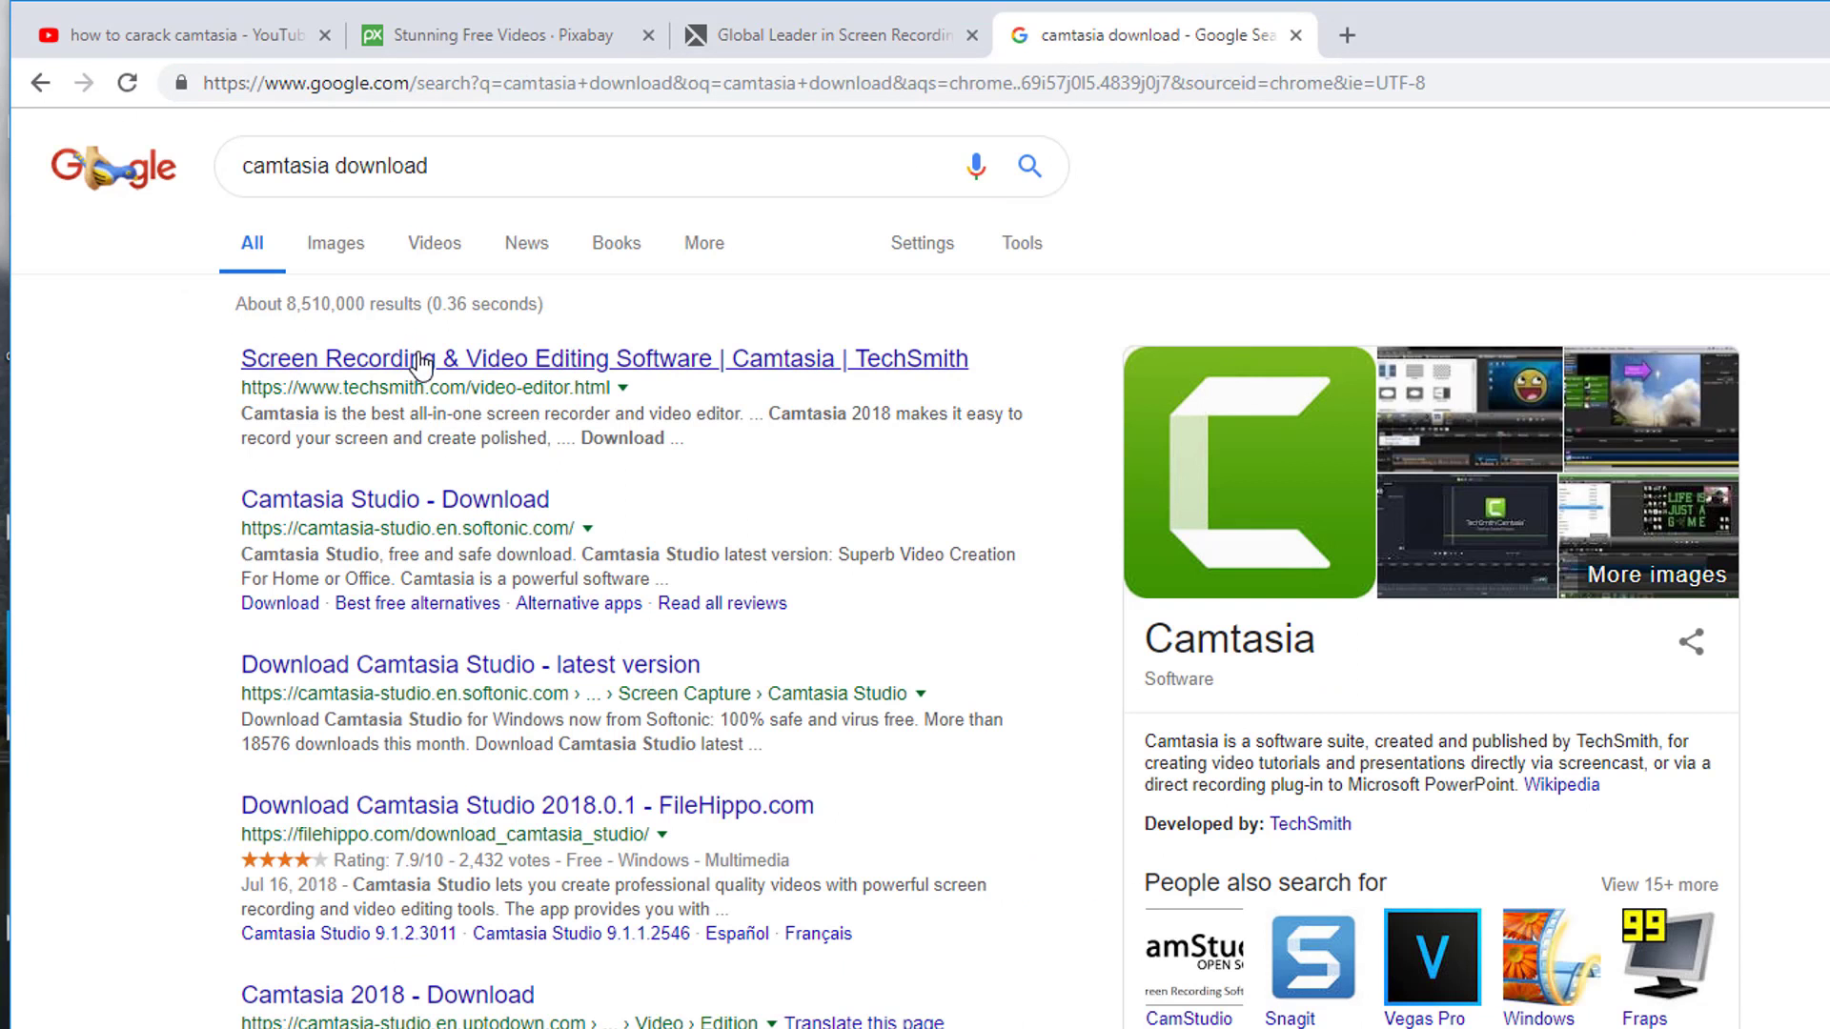
pyautogui.click(413, 358)
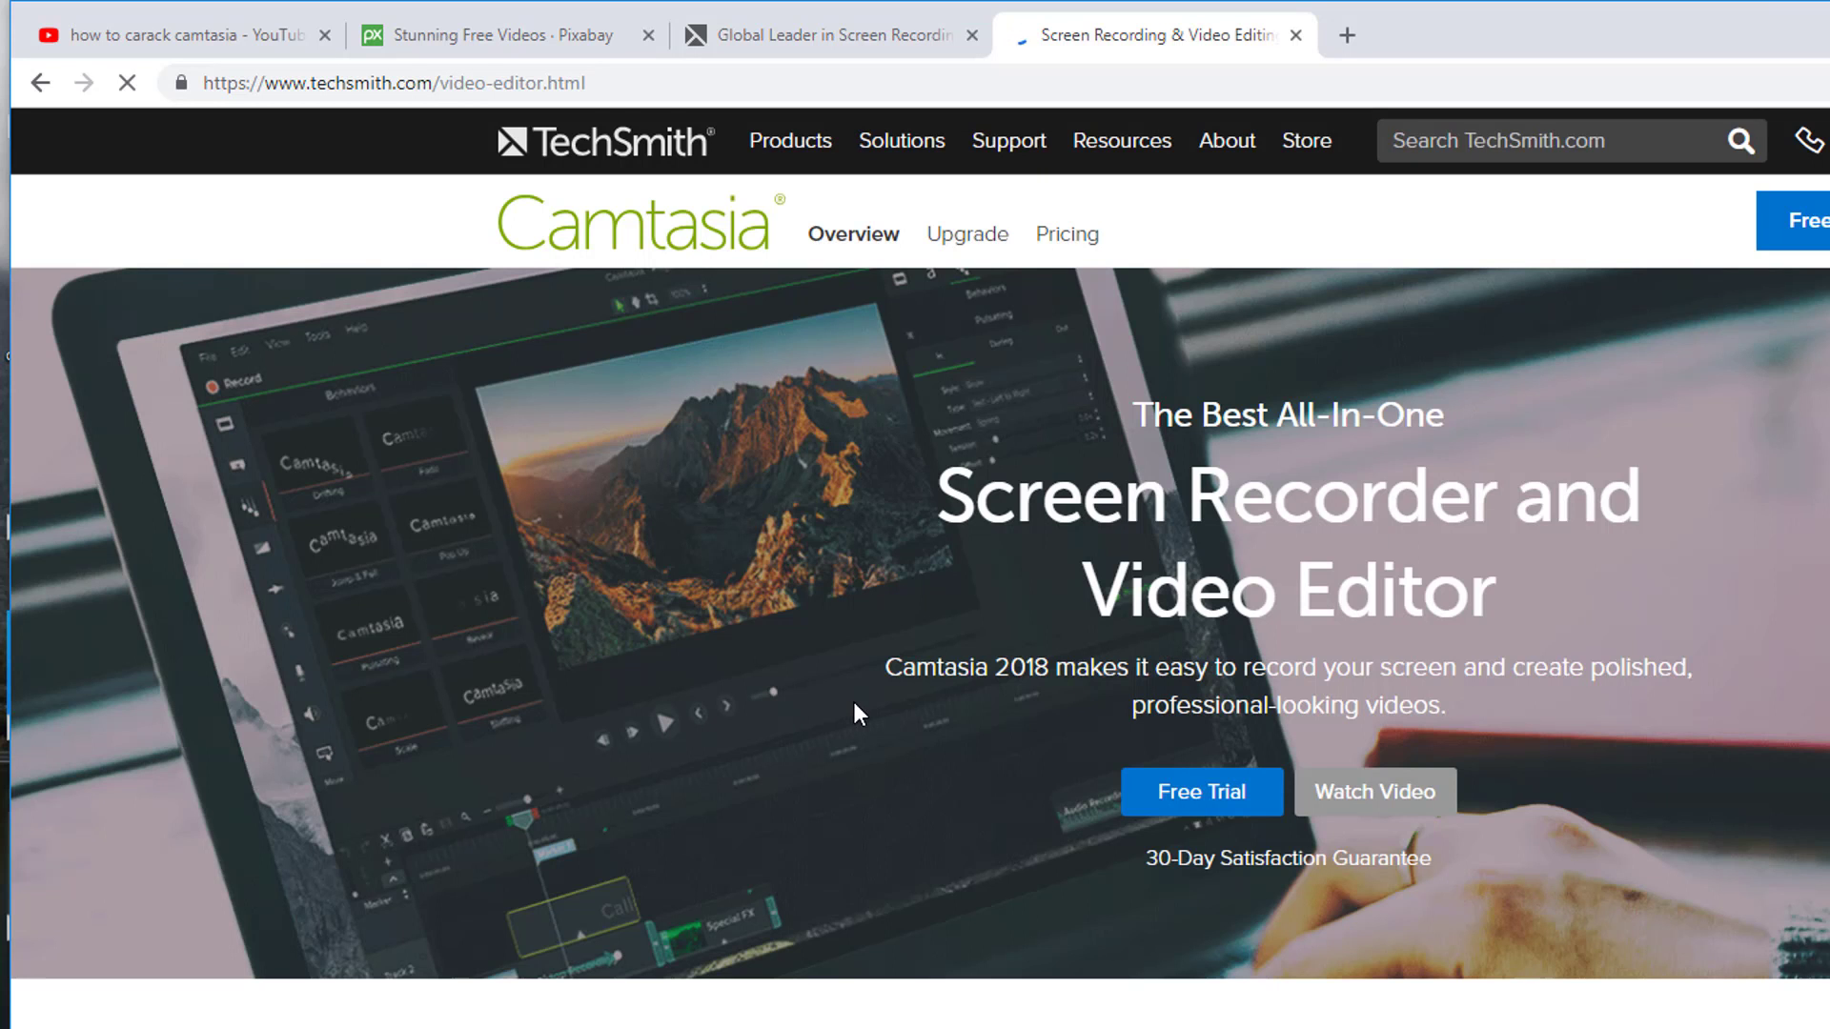
pyautogui.scroll(-5, 1104, 666)
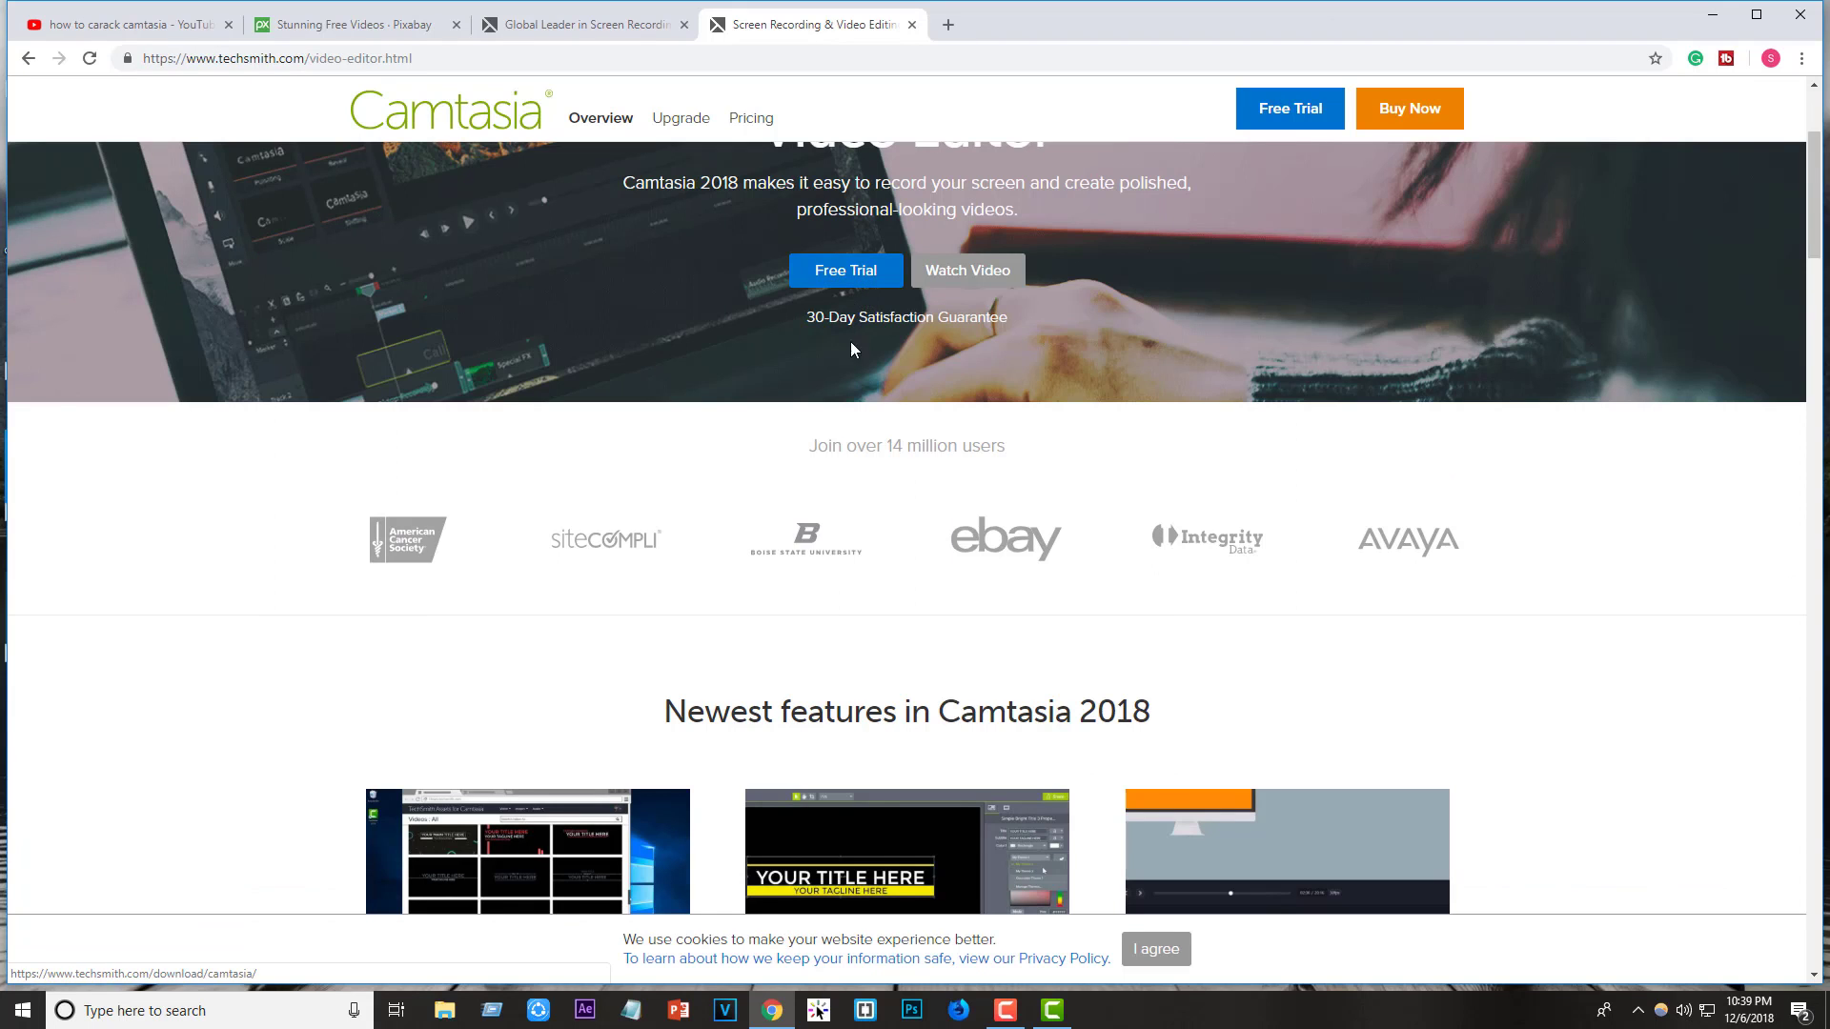
pyautogui.click(1289, 109)
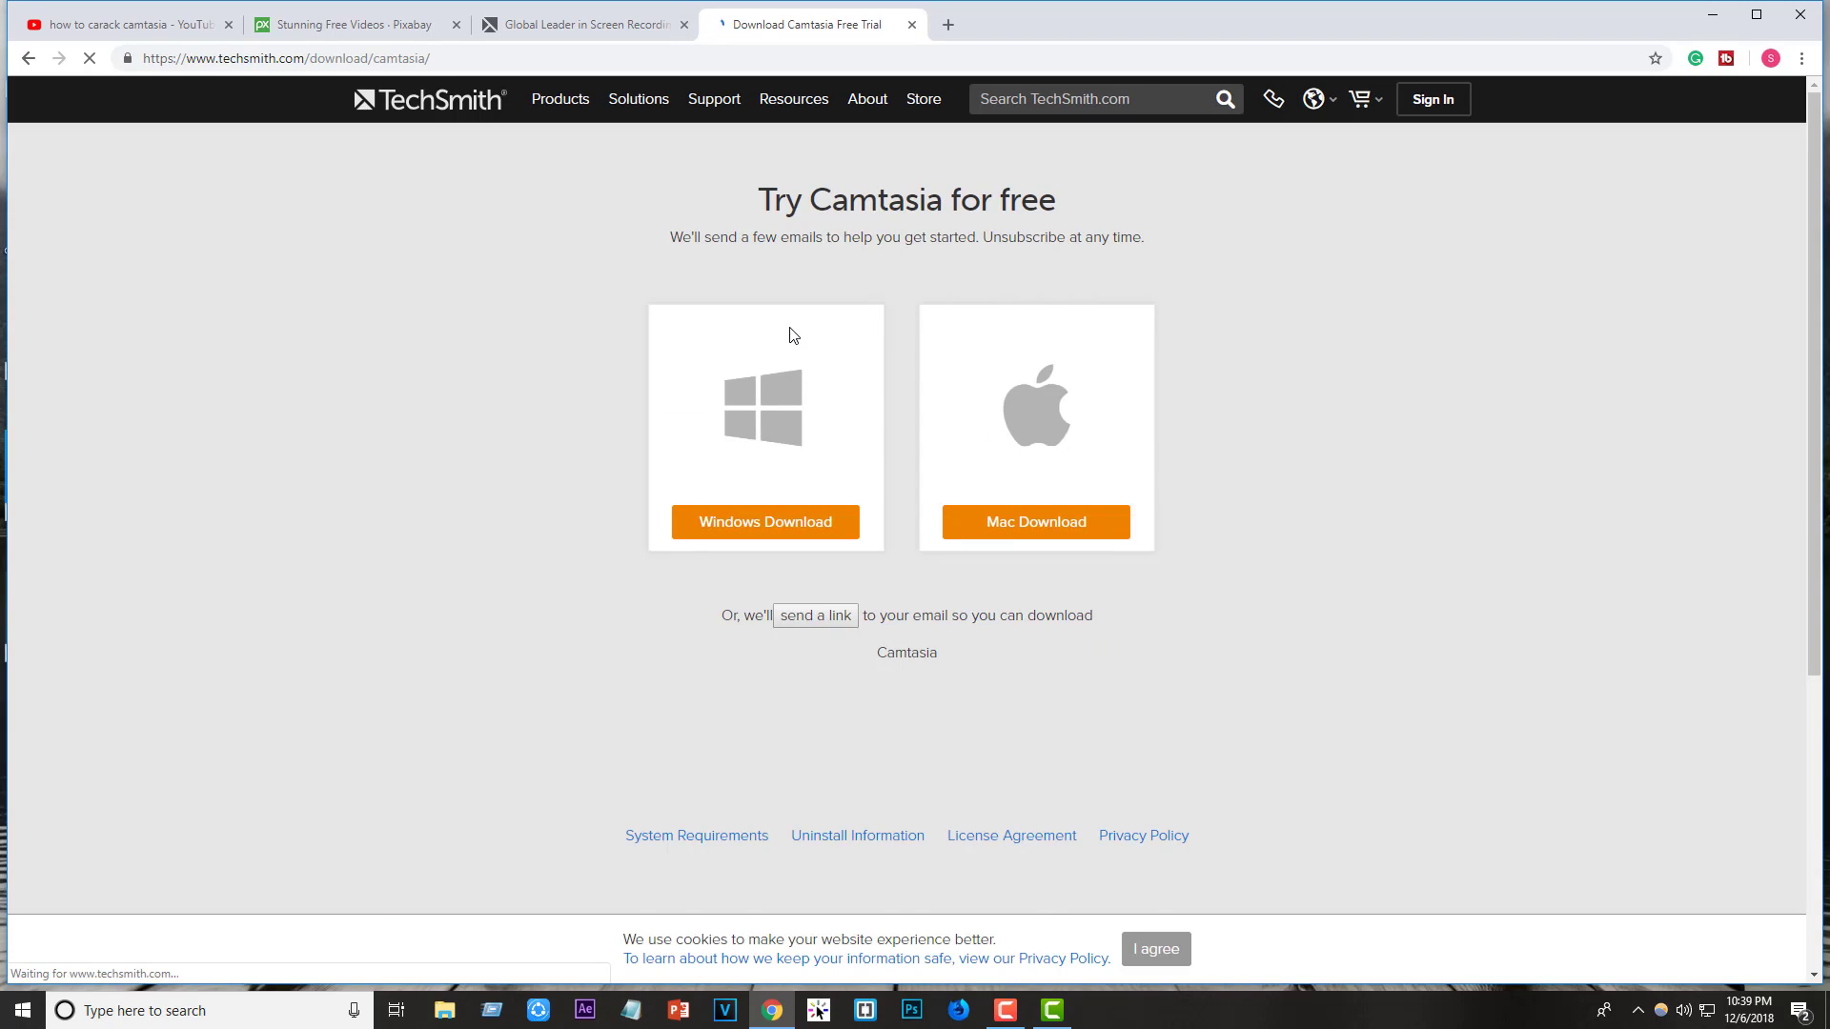
# - Choose Windows Download, bring up the Create a new account form, and open a blank tab
pyautogui.click(788, 535)
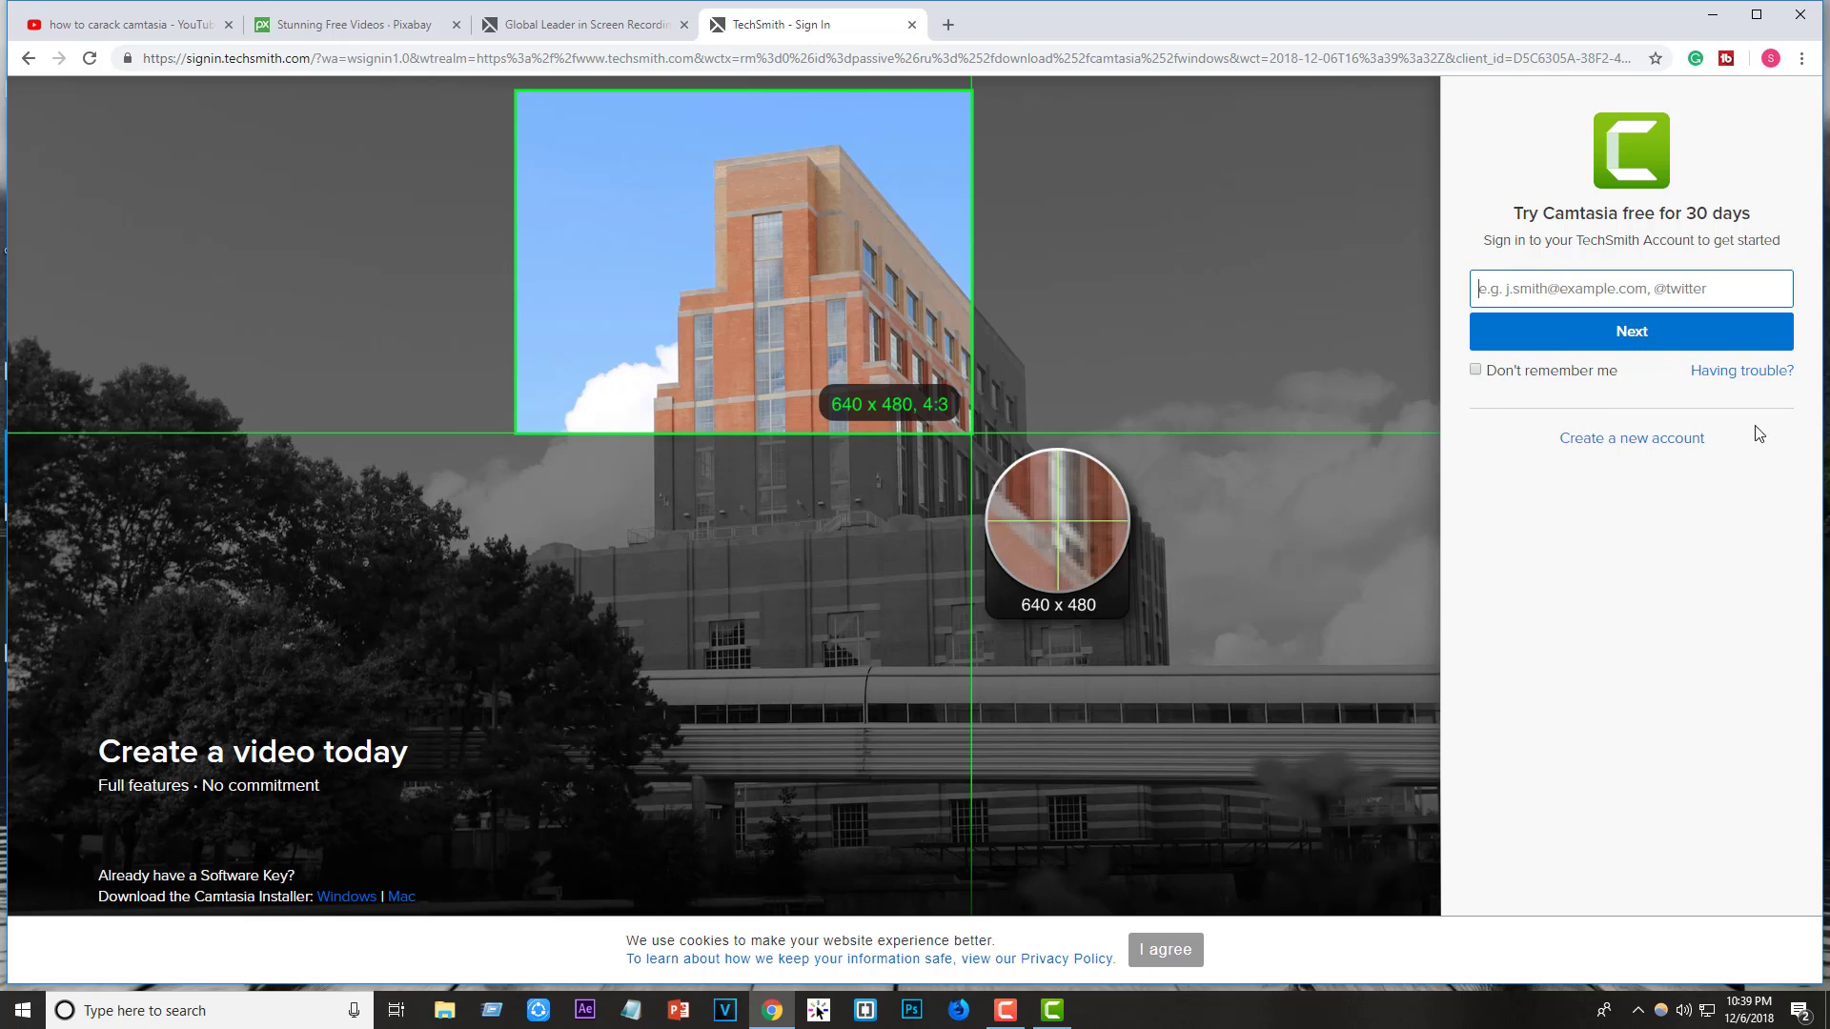
pyautogui.click(1662, 444)
pyautogui.click(1612, 446)
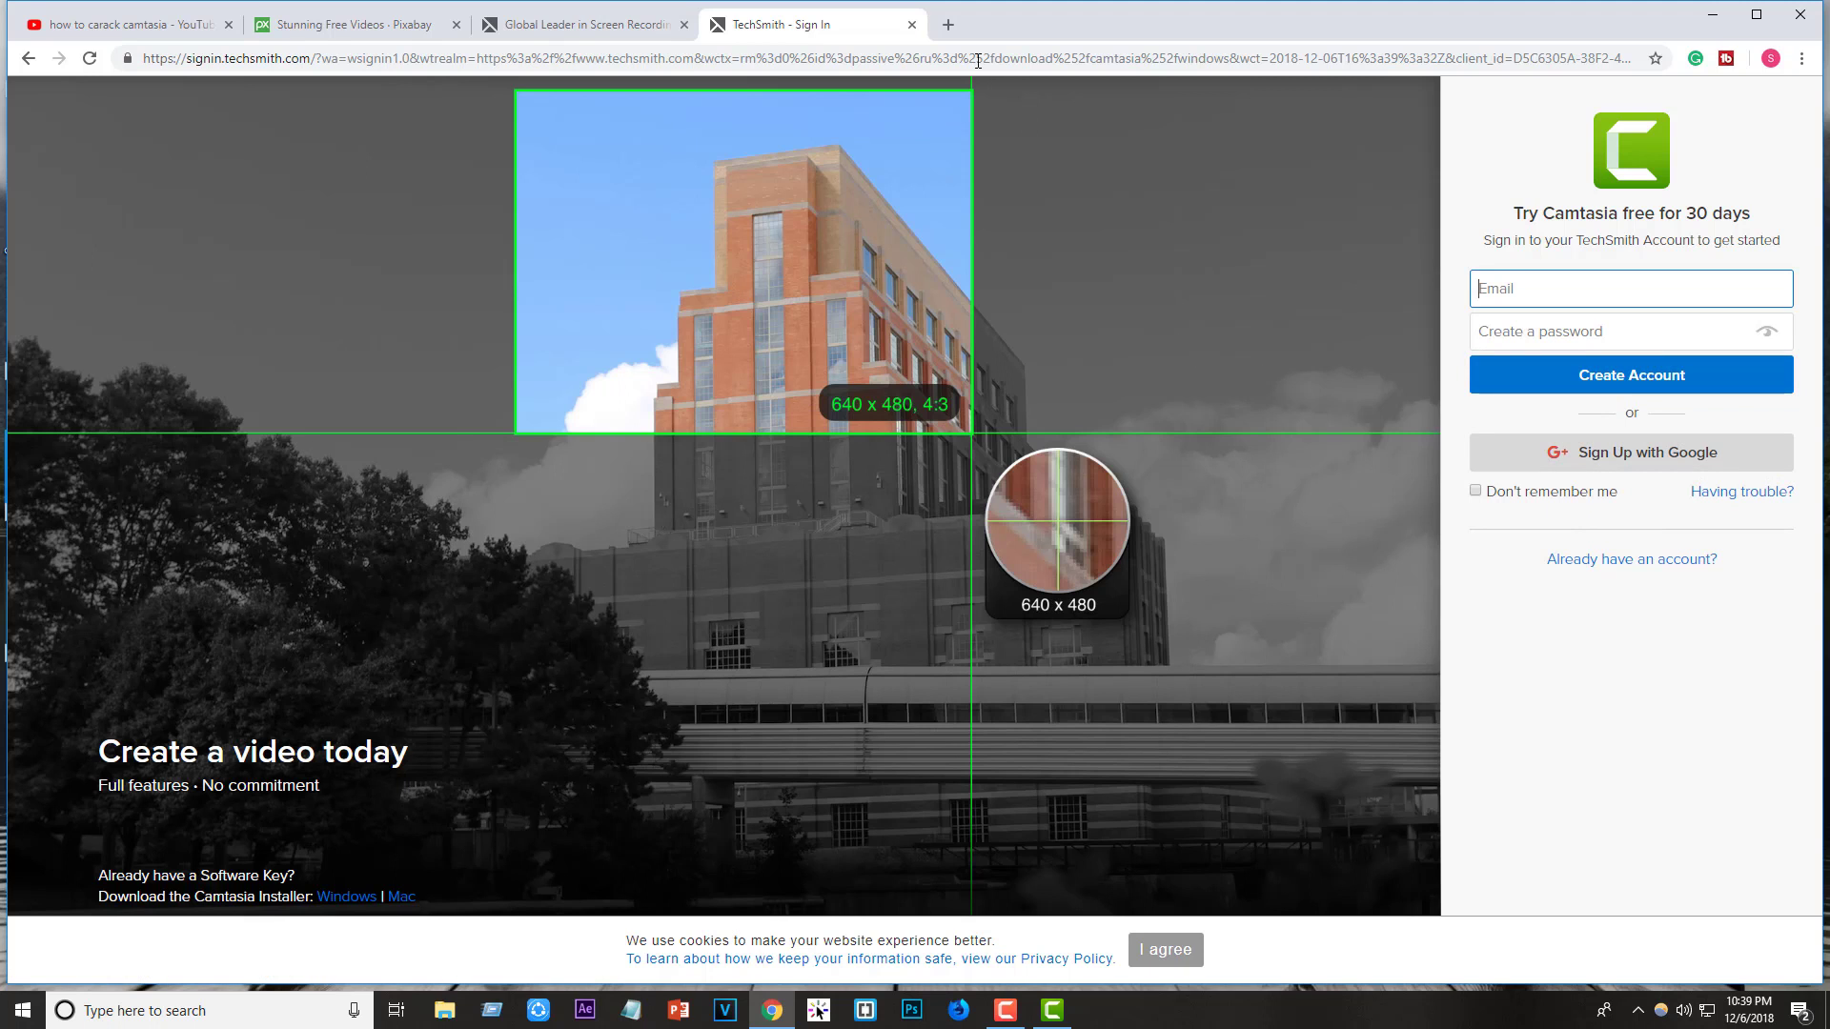
pyautogui.click(948, 24)
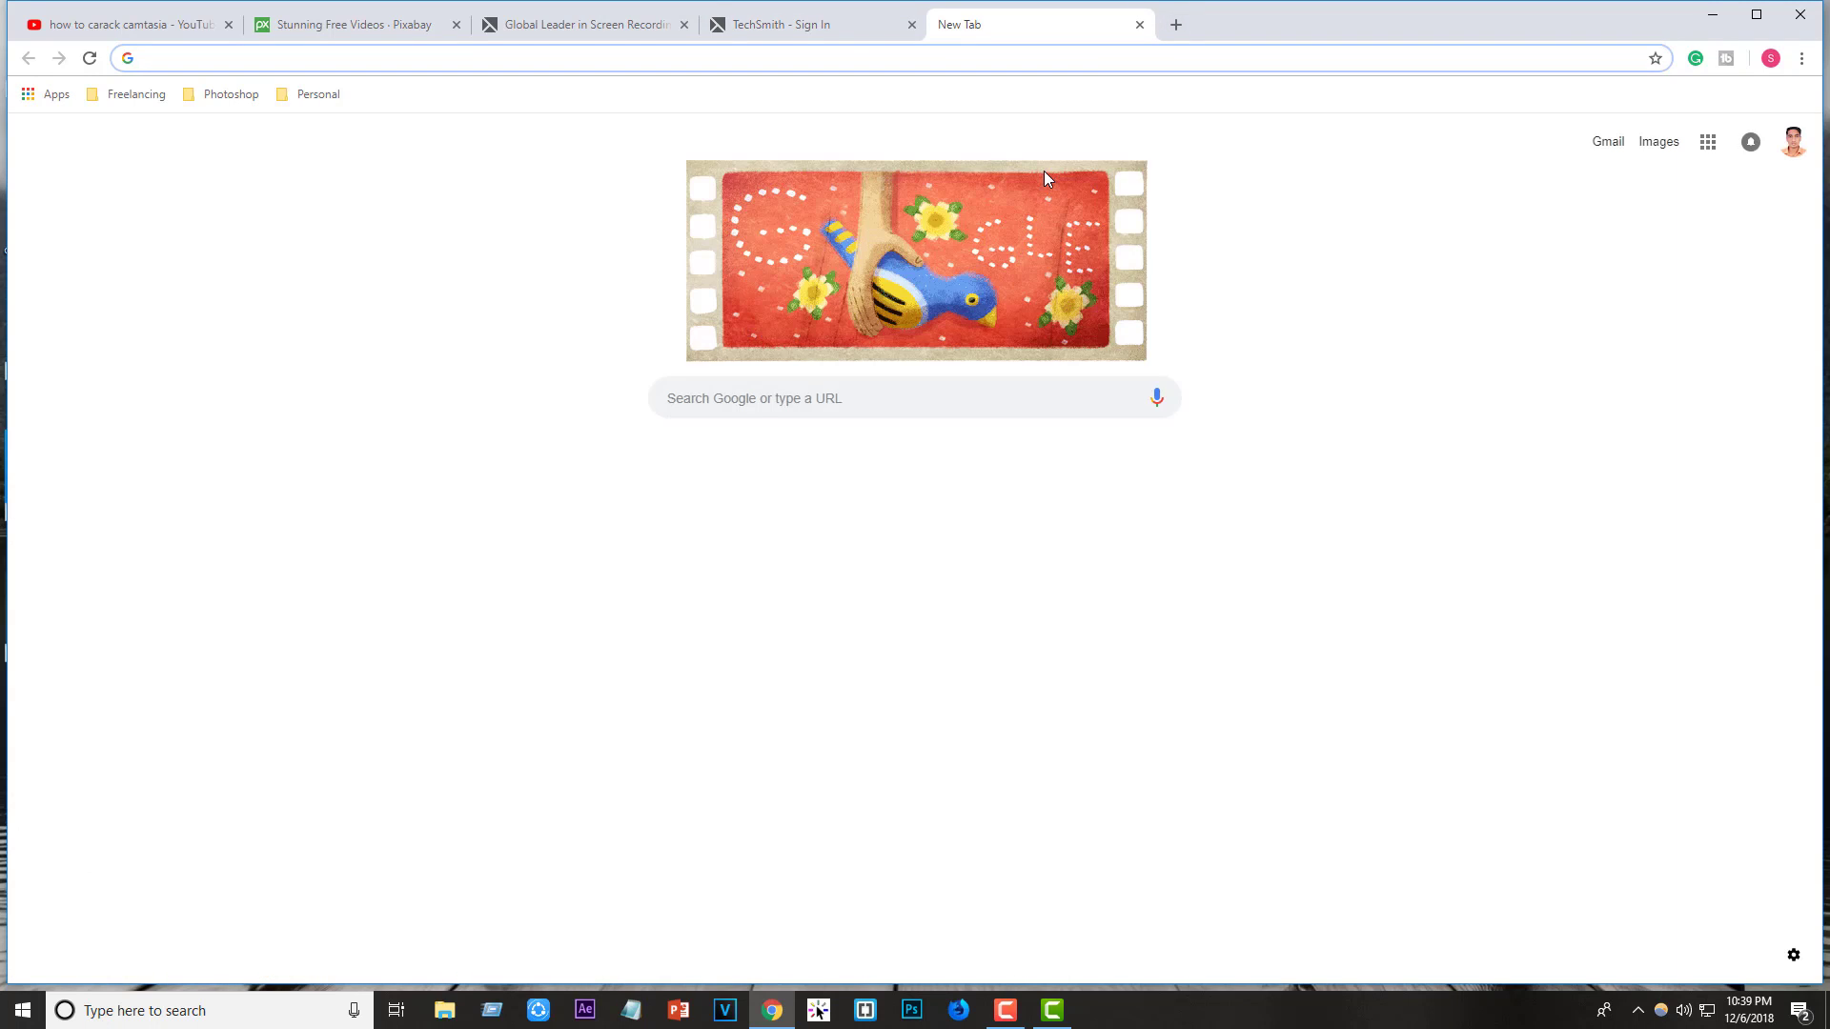
# - Search '10 minute mail' from the new tab's address bar
pyautogui.write('10 ')
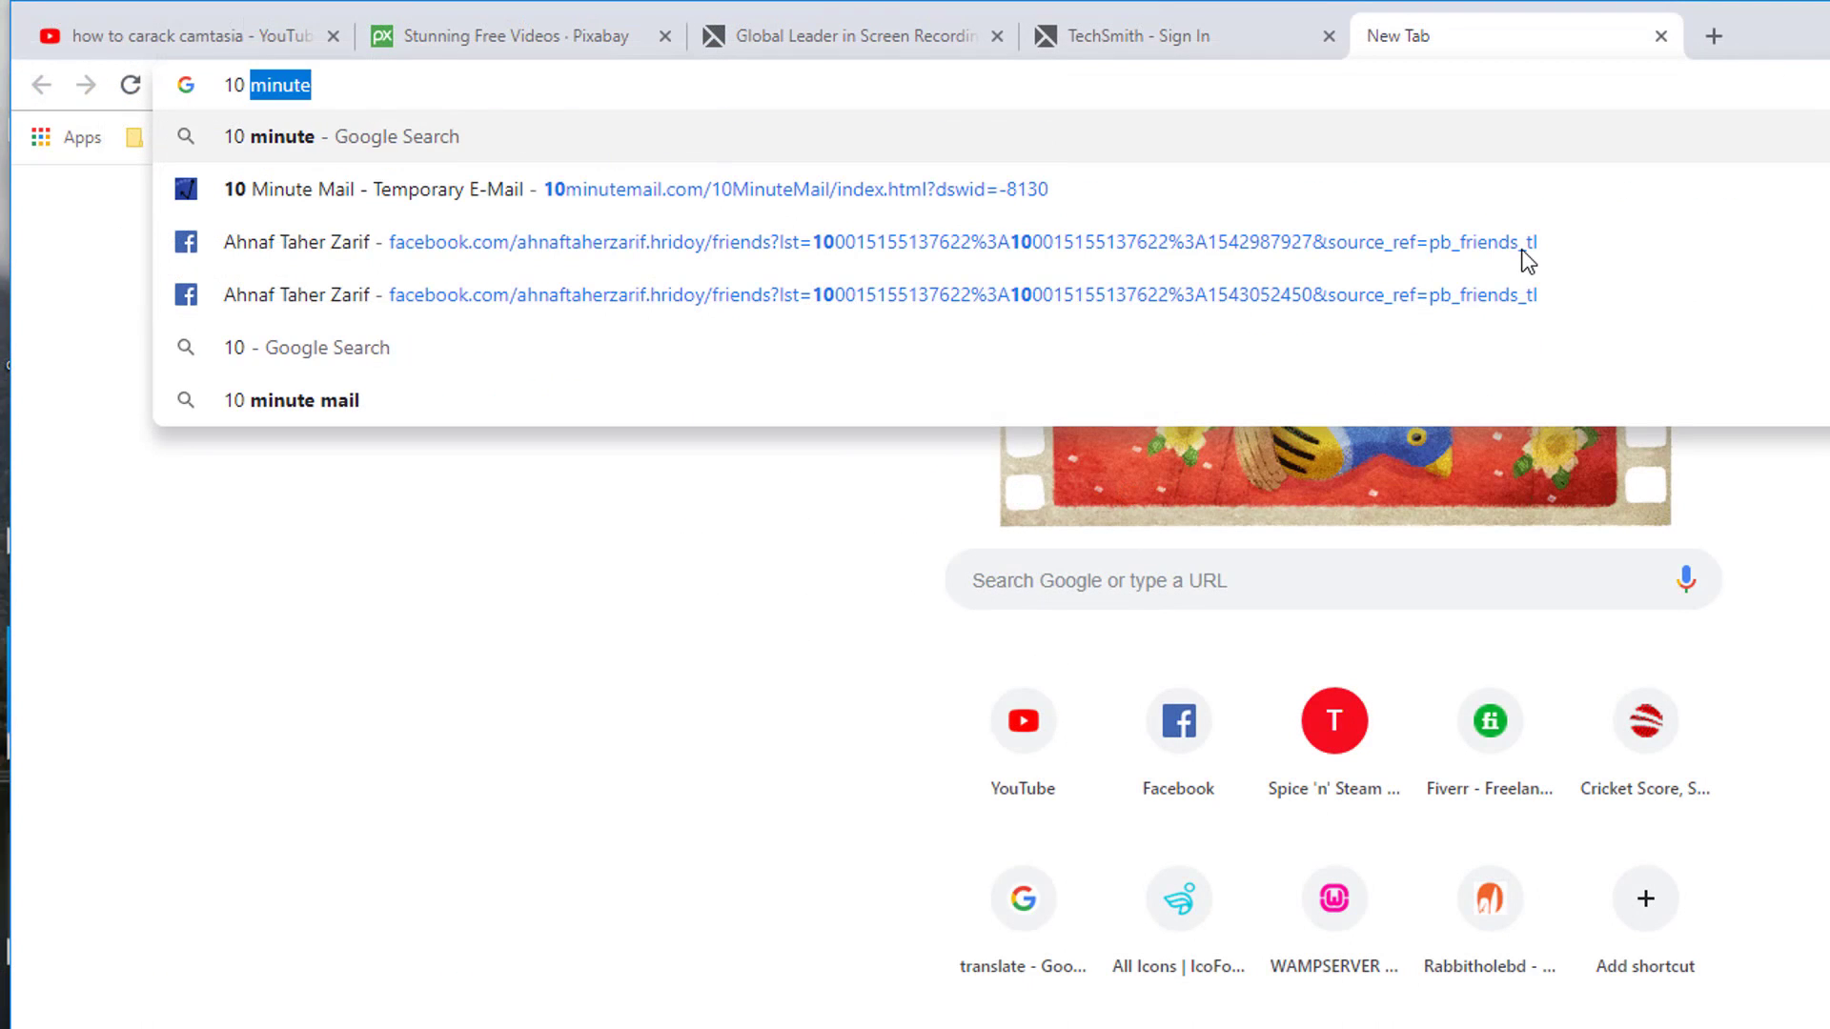
pyautogui.write('minute ')
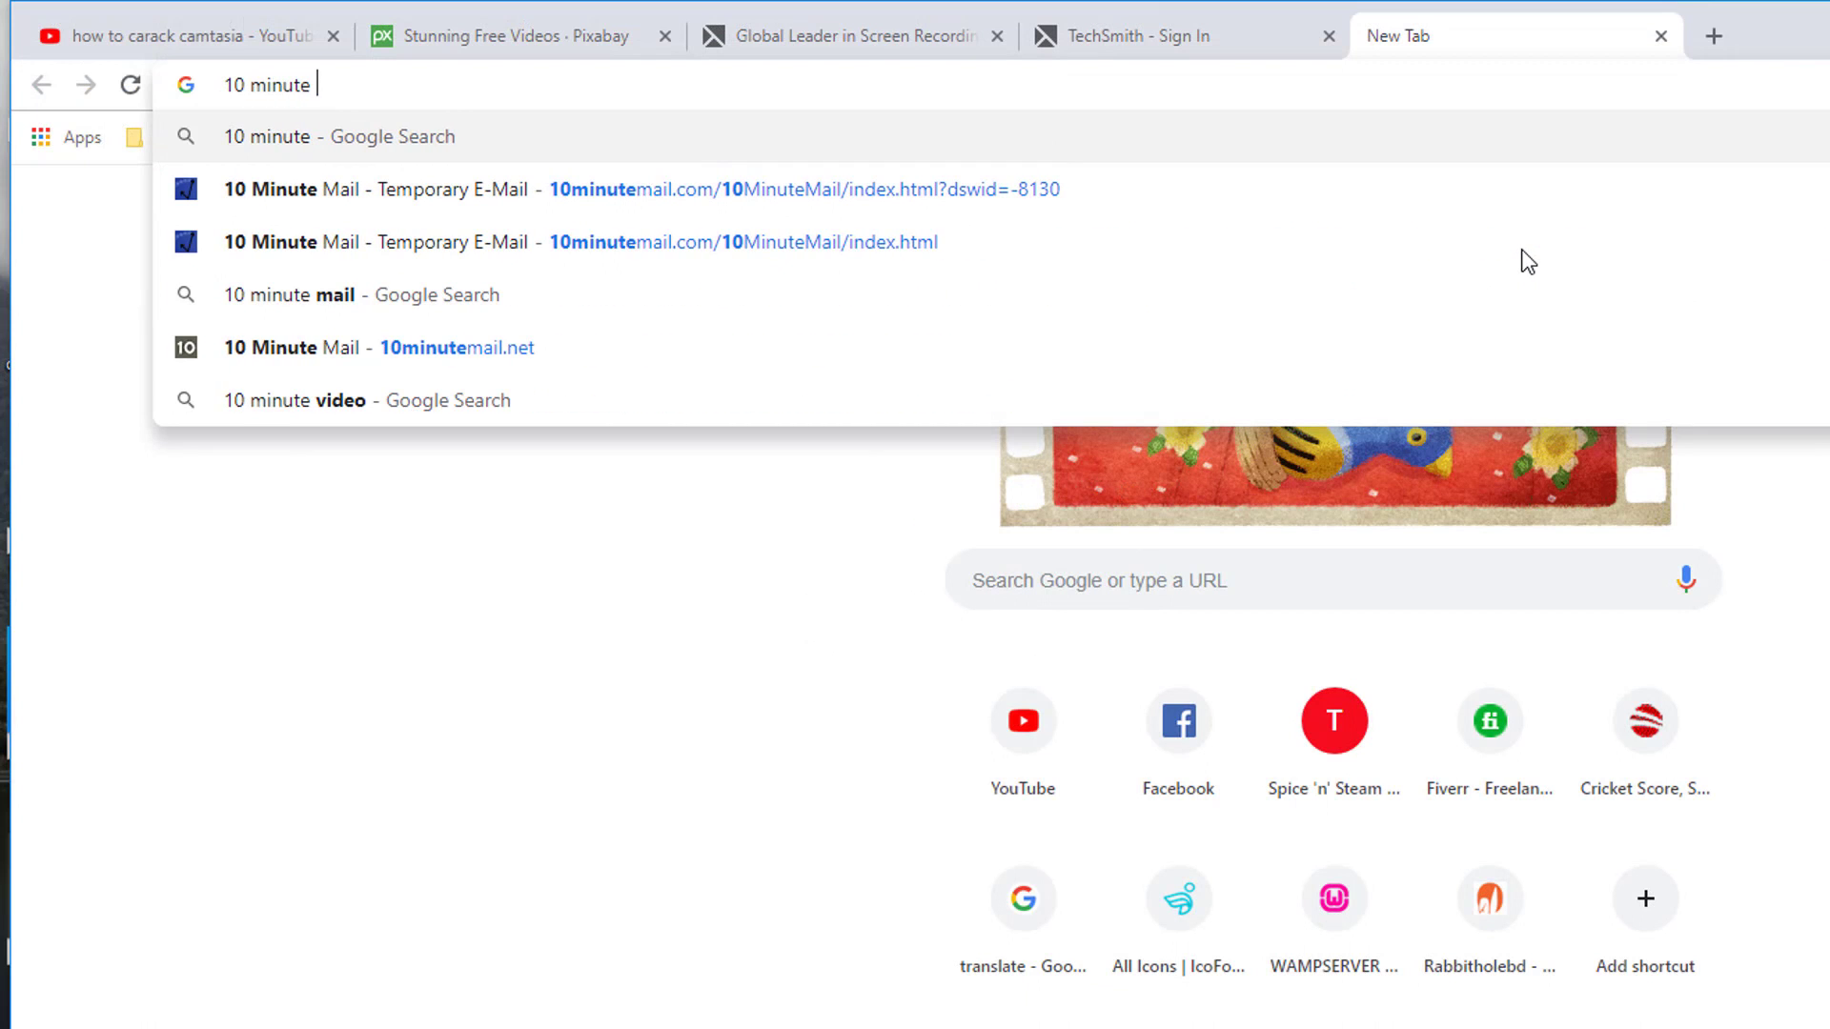
pyautogui.write('mail')
pyautogui.press('Return')
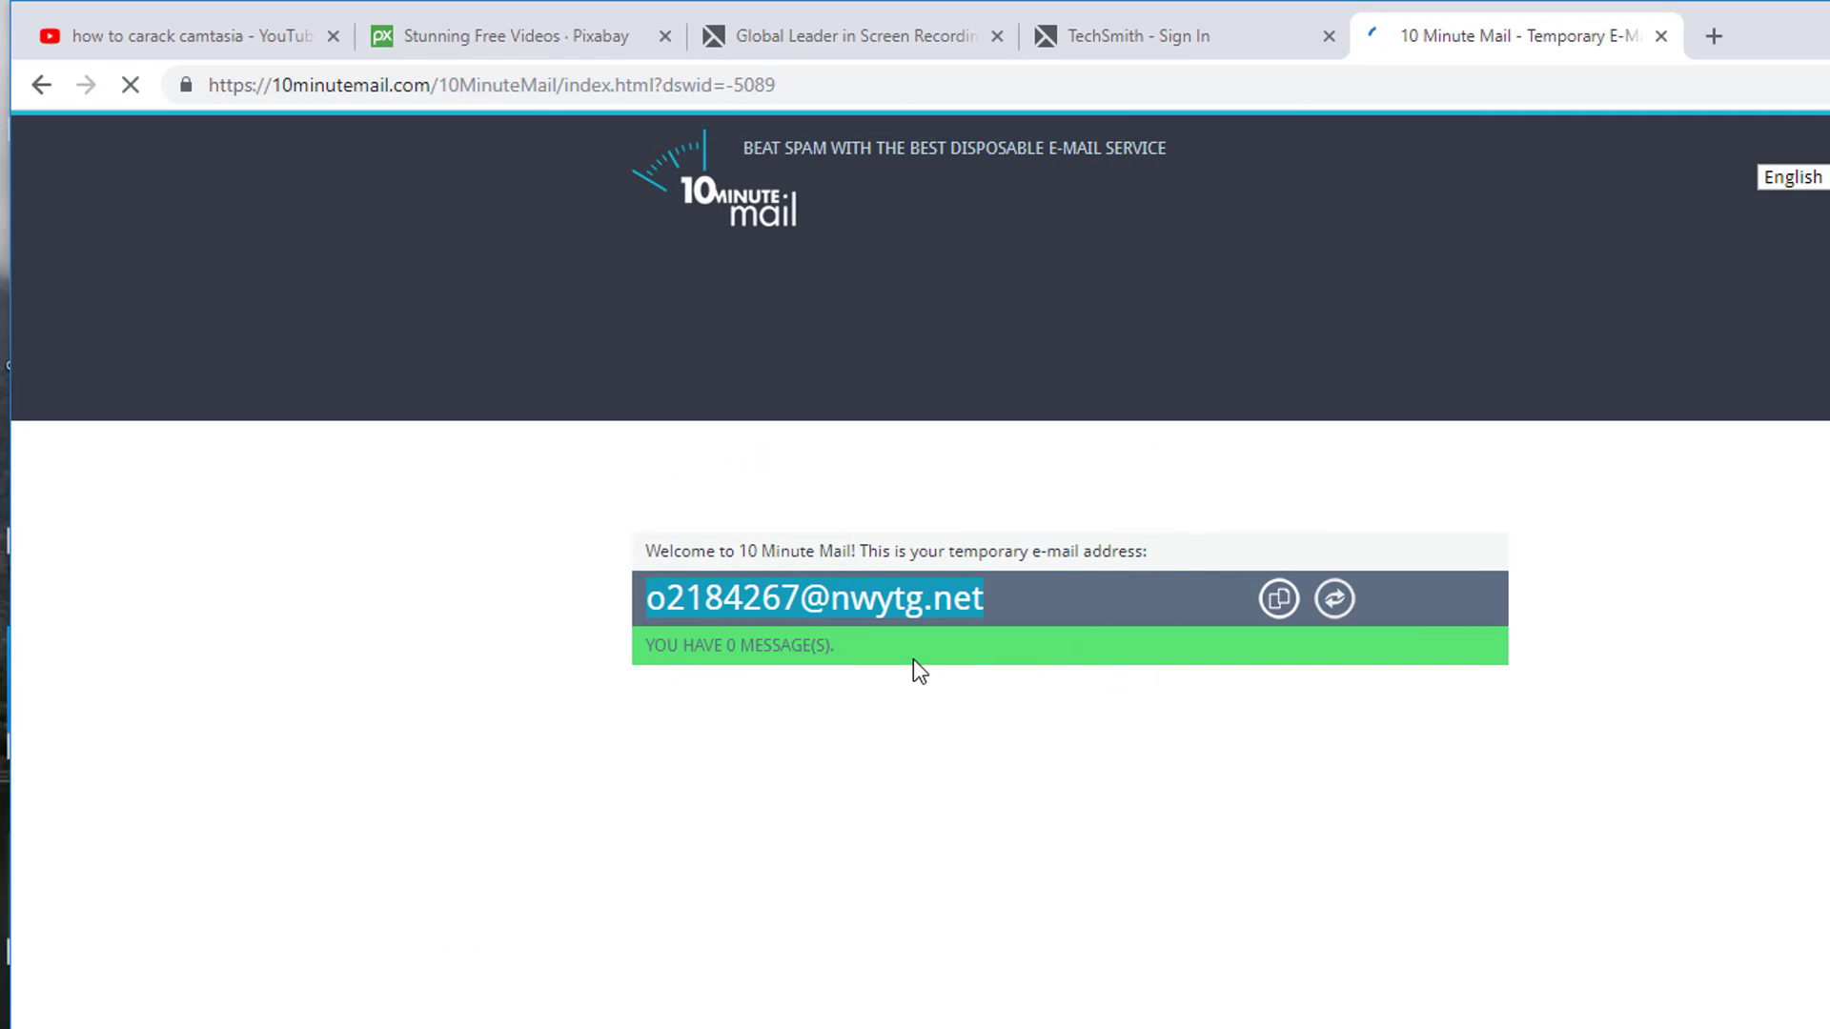
# - Create the TechSmith account with the copied temporary e-mail and a chosen password
pyautogui.rightClick(1118, 297)
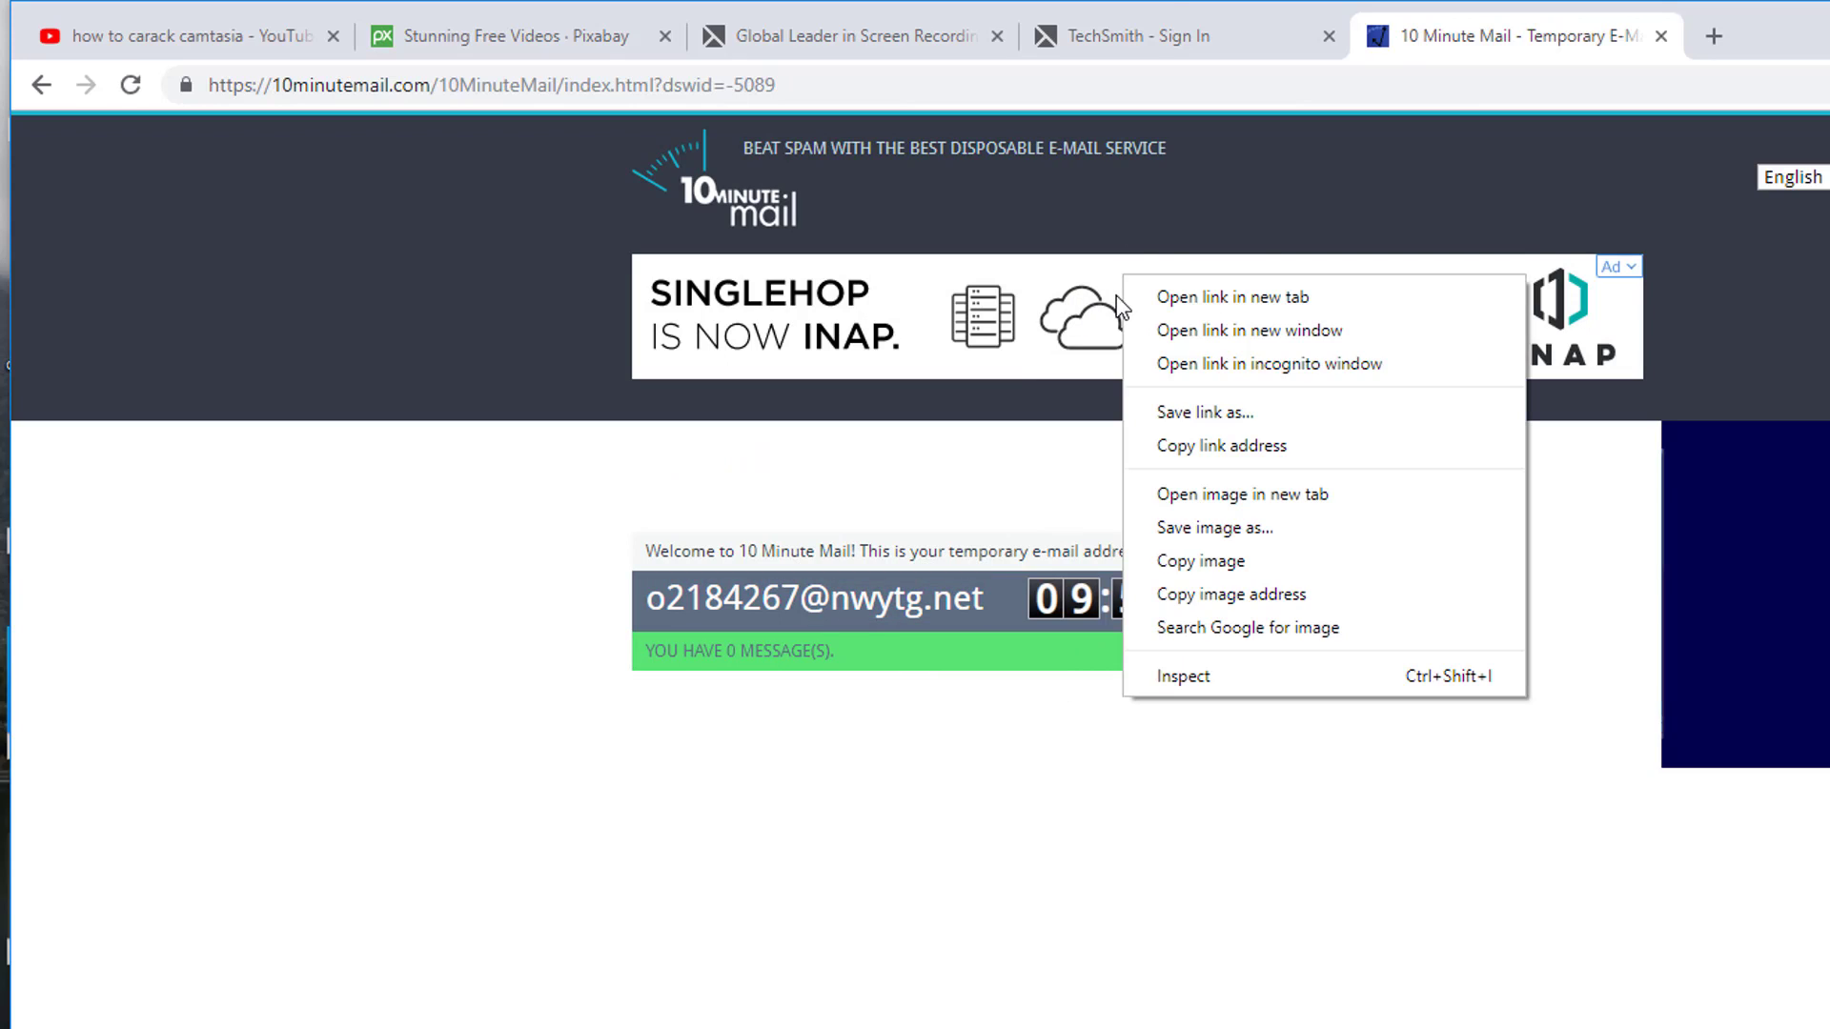
pyautogui.click(1169, 9)
pyautogui.click(1169, 8)
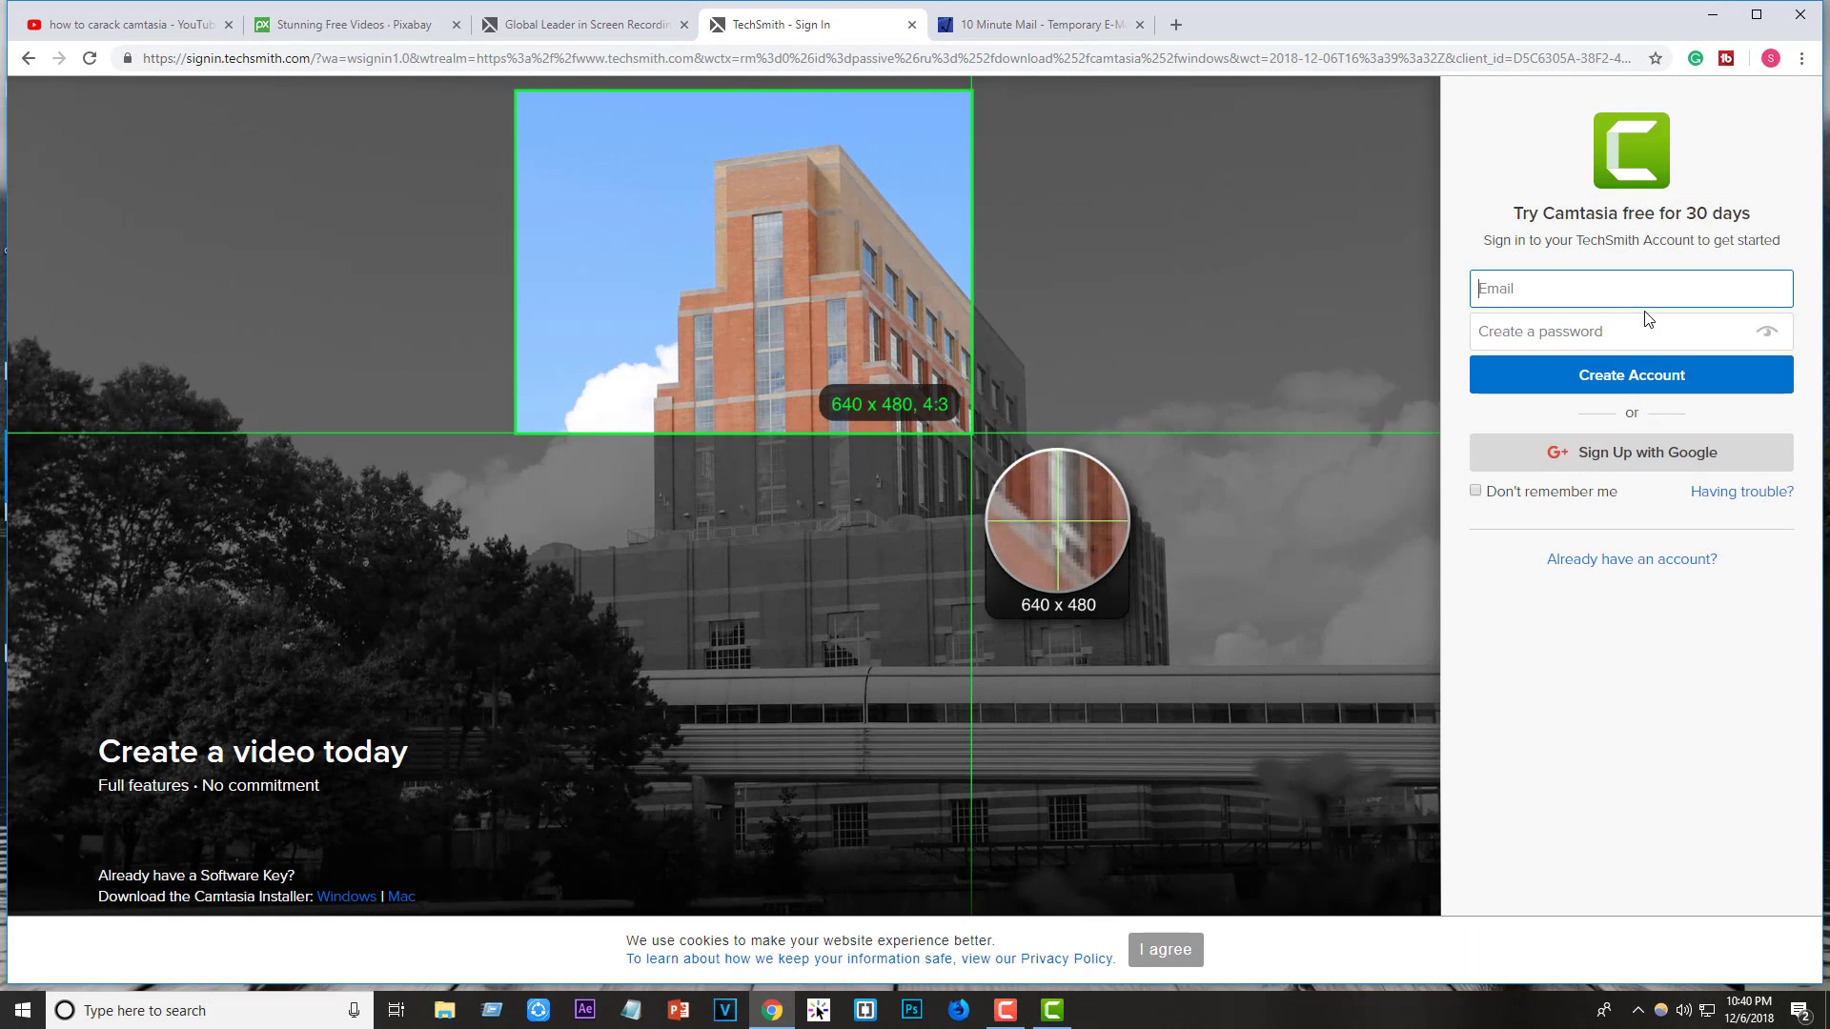
pyautogui.hotkey('ctrl', 'v')
pyautogui.click(1570, 333)
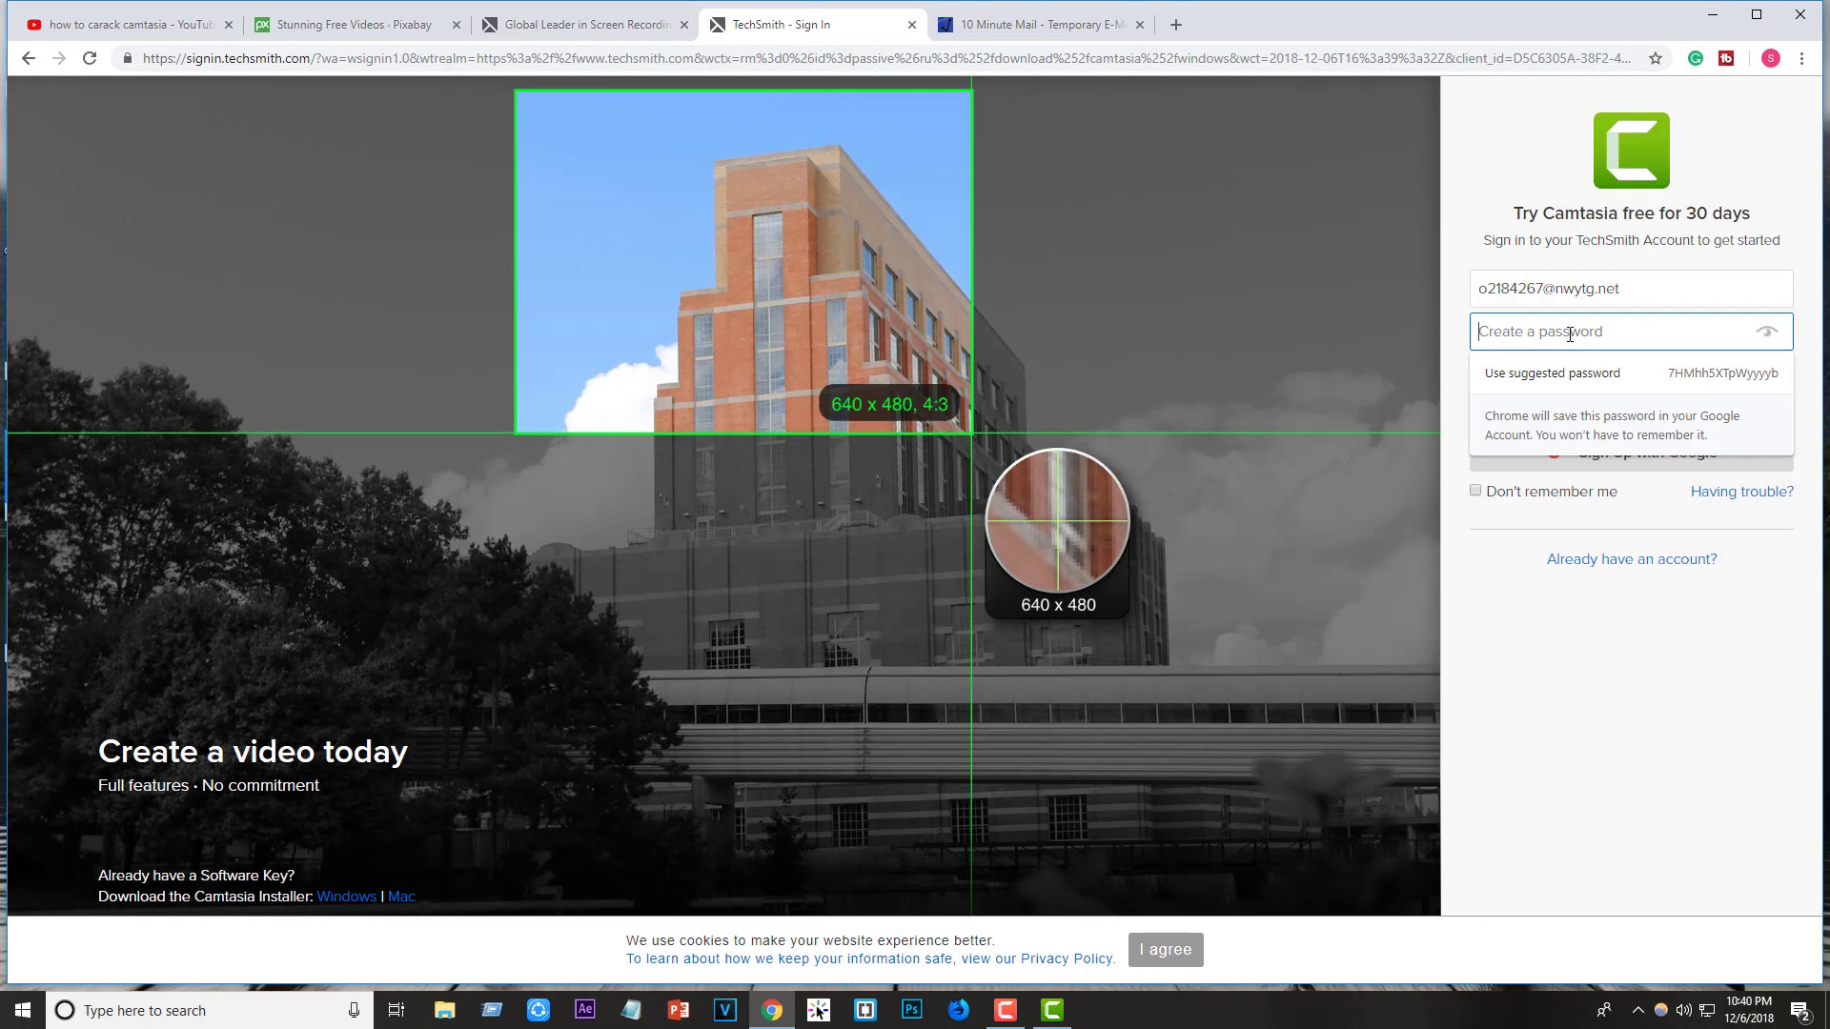
pyautogui.write('123456')
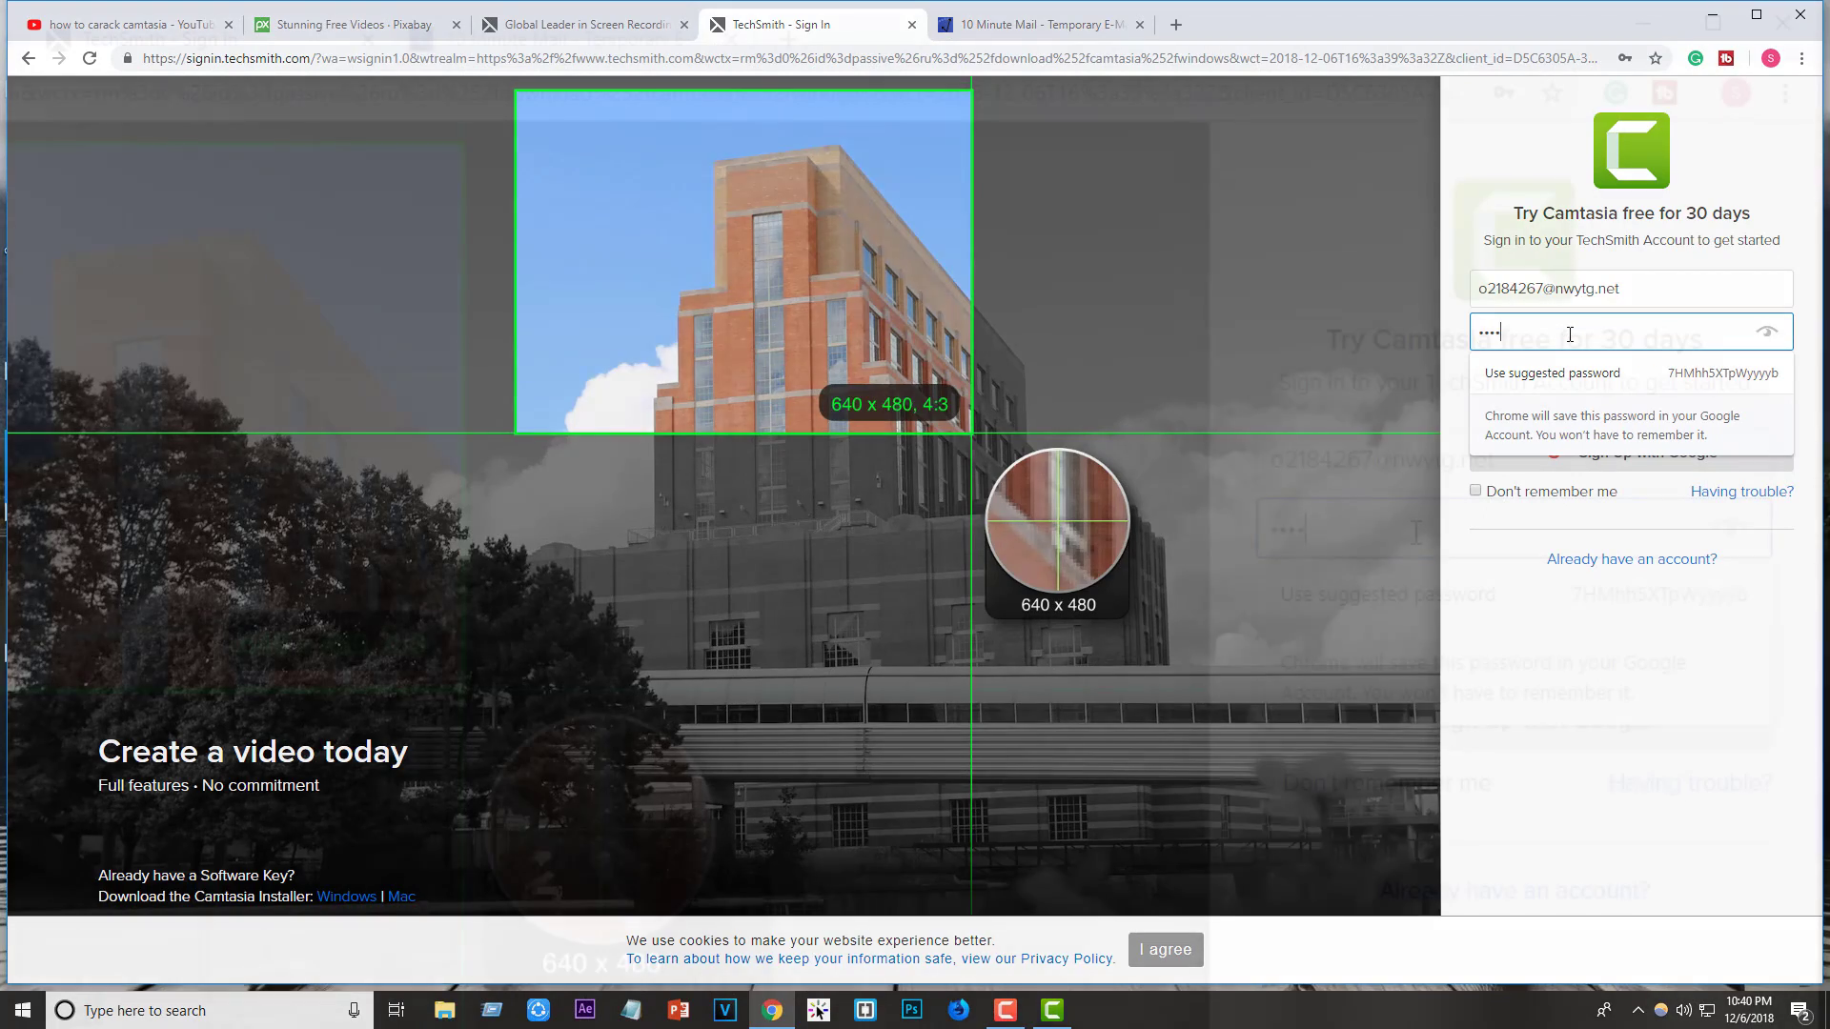
pyautogui.write('7890')
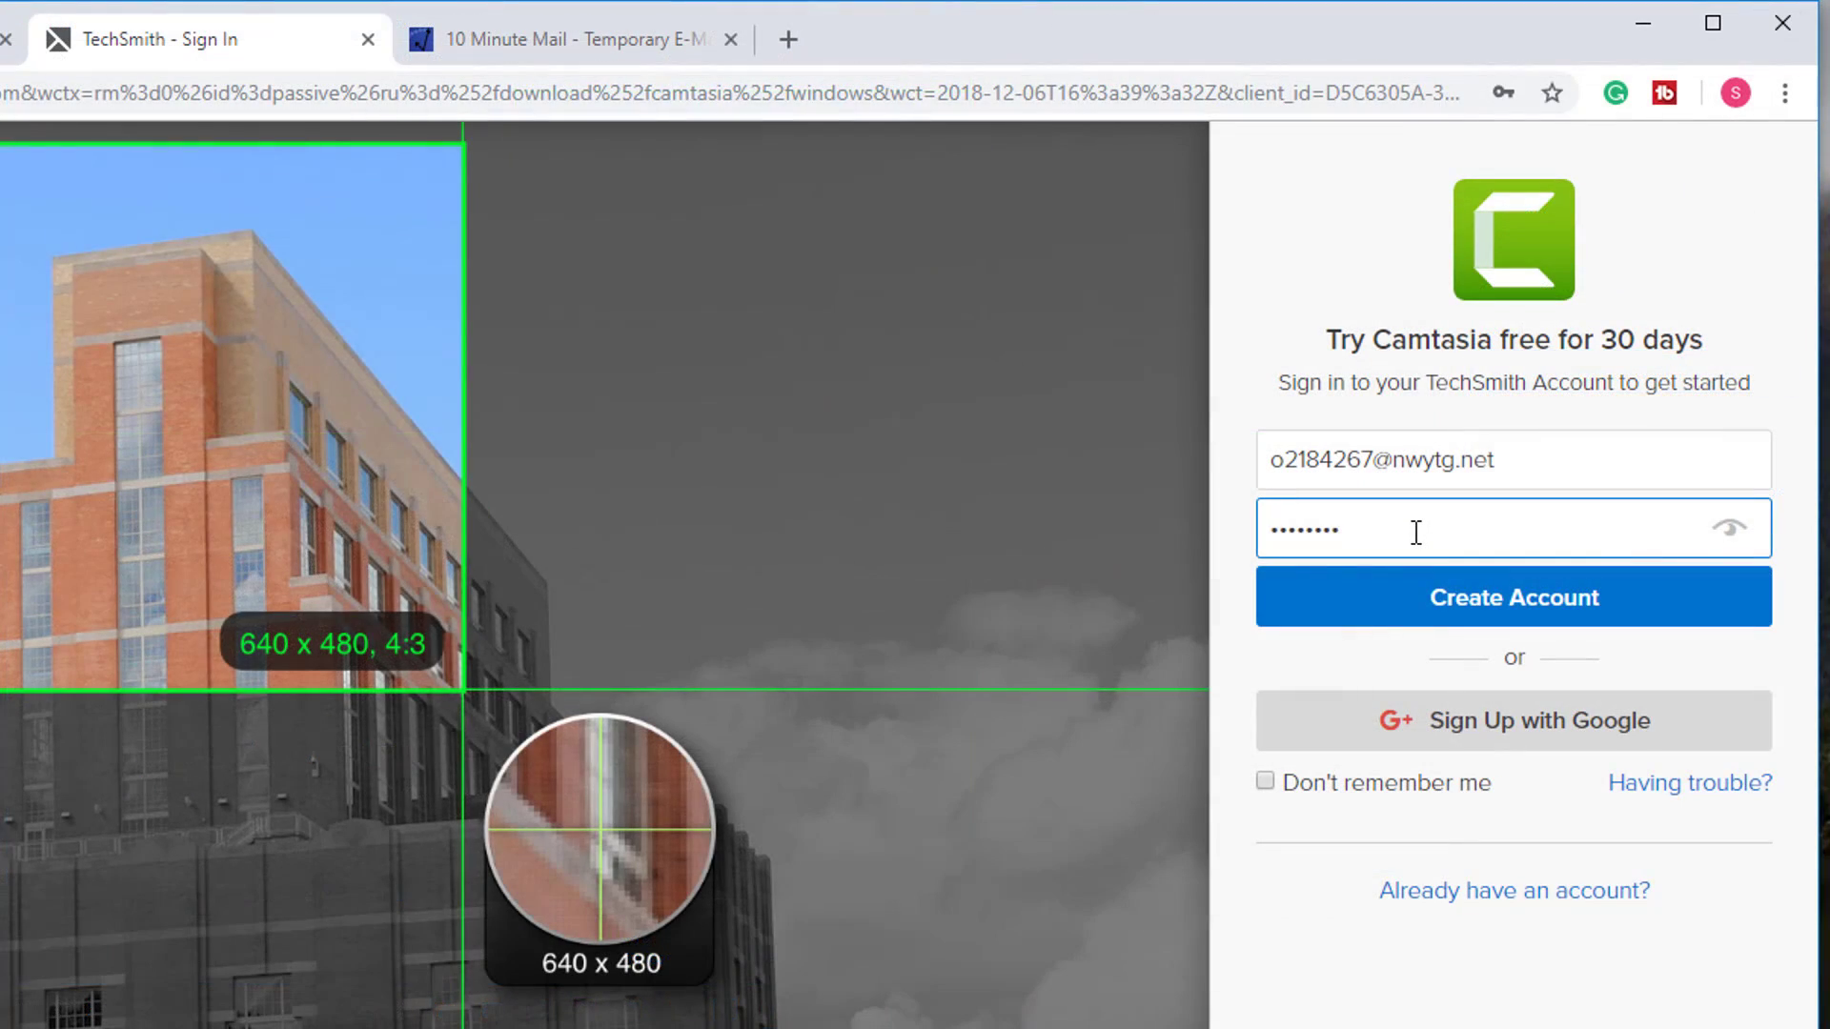
pyautogui.click(1459, 608)
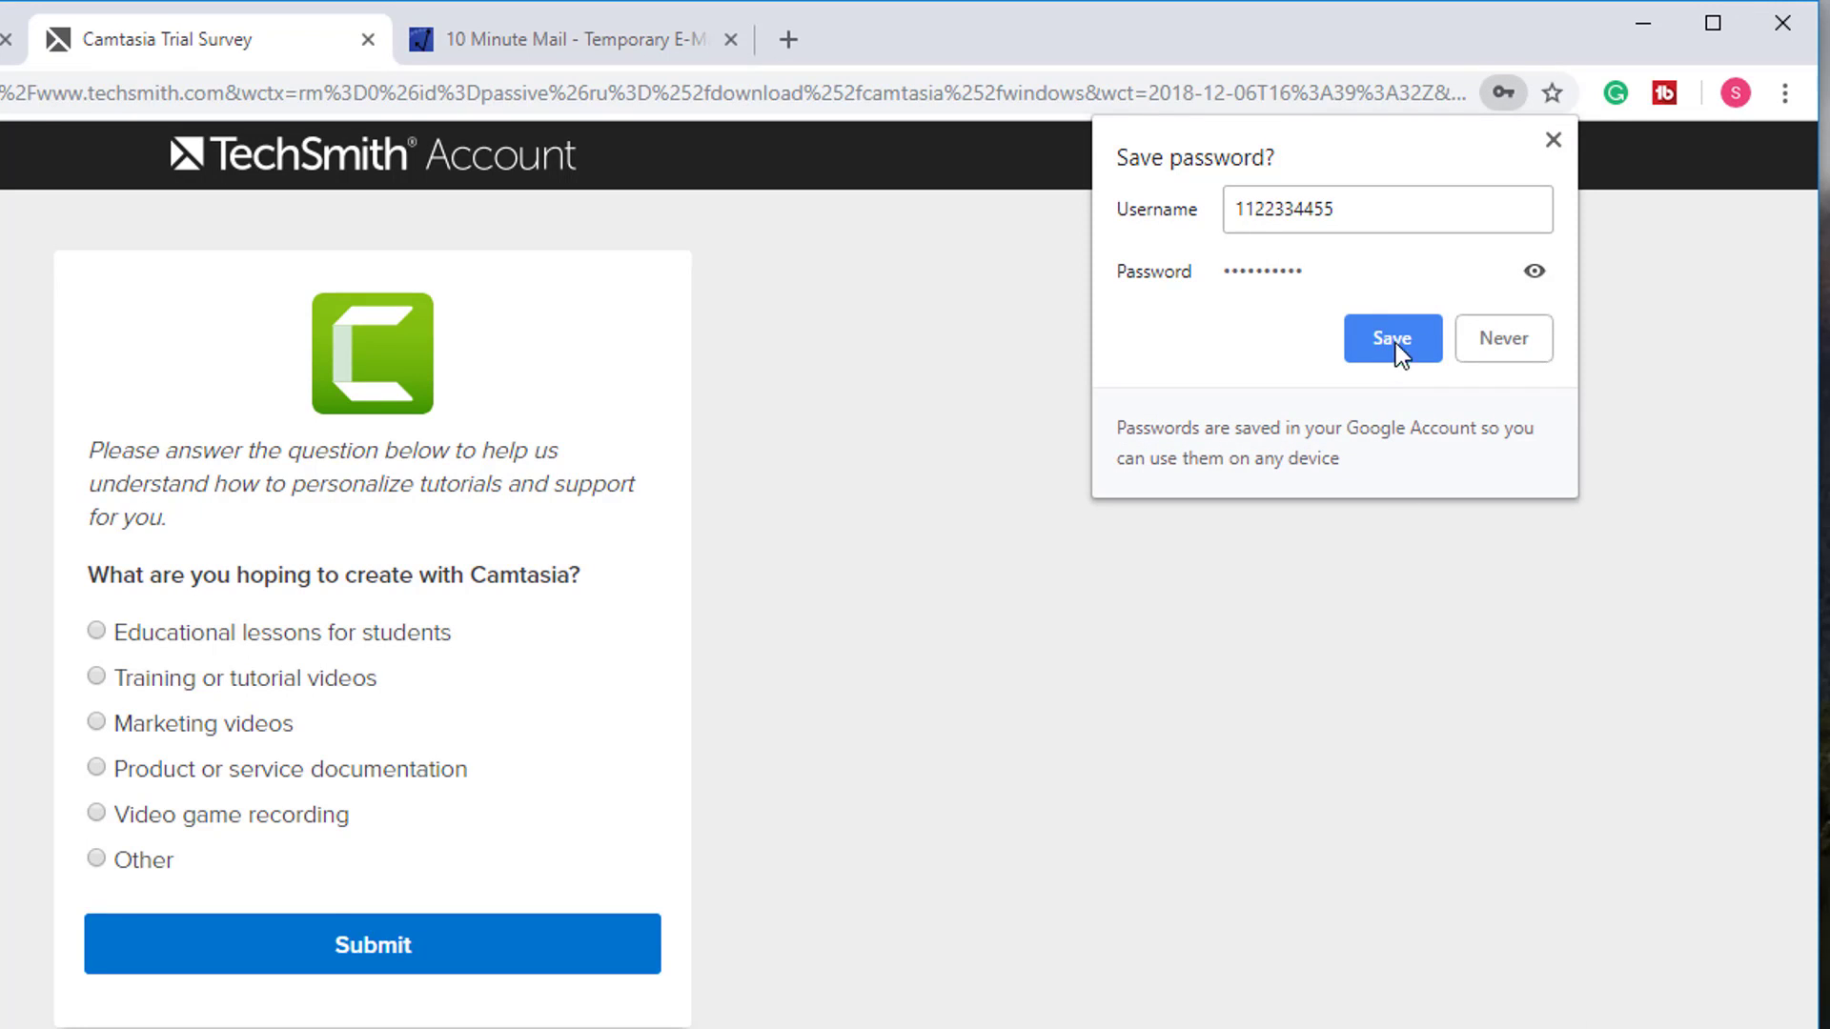
# - Decline saving the password, answer 'Educational lessons for students', and submit the survey
pyautogui.click(1468, 339)
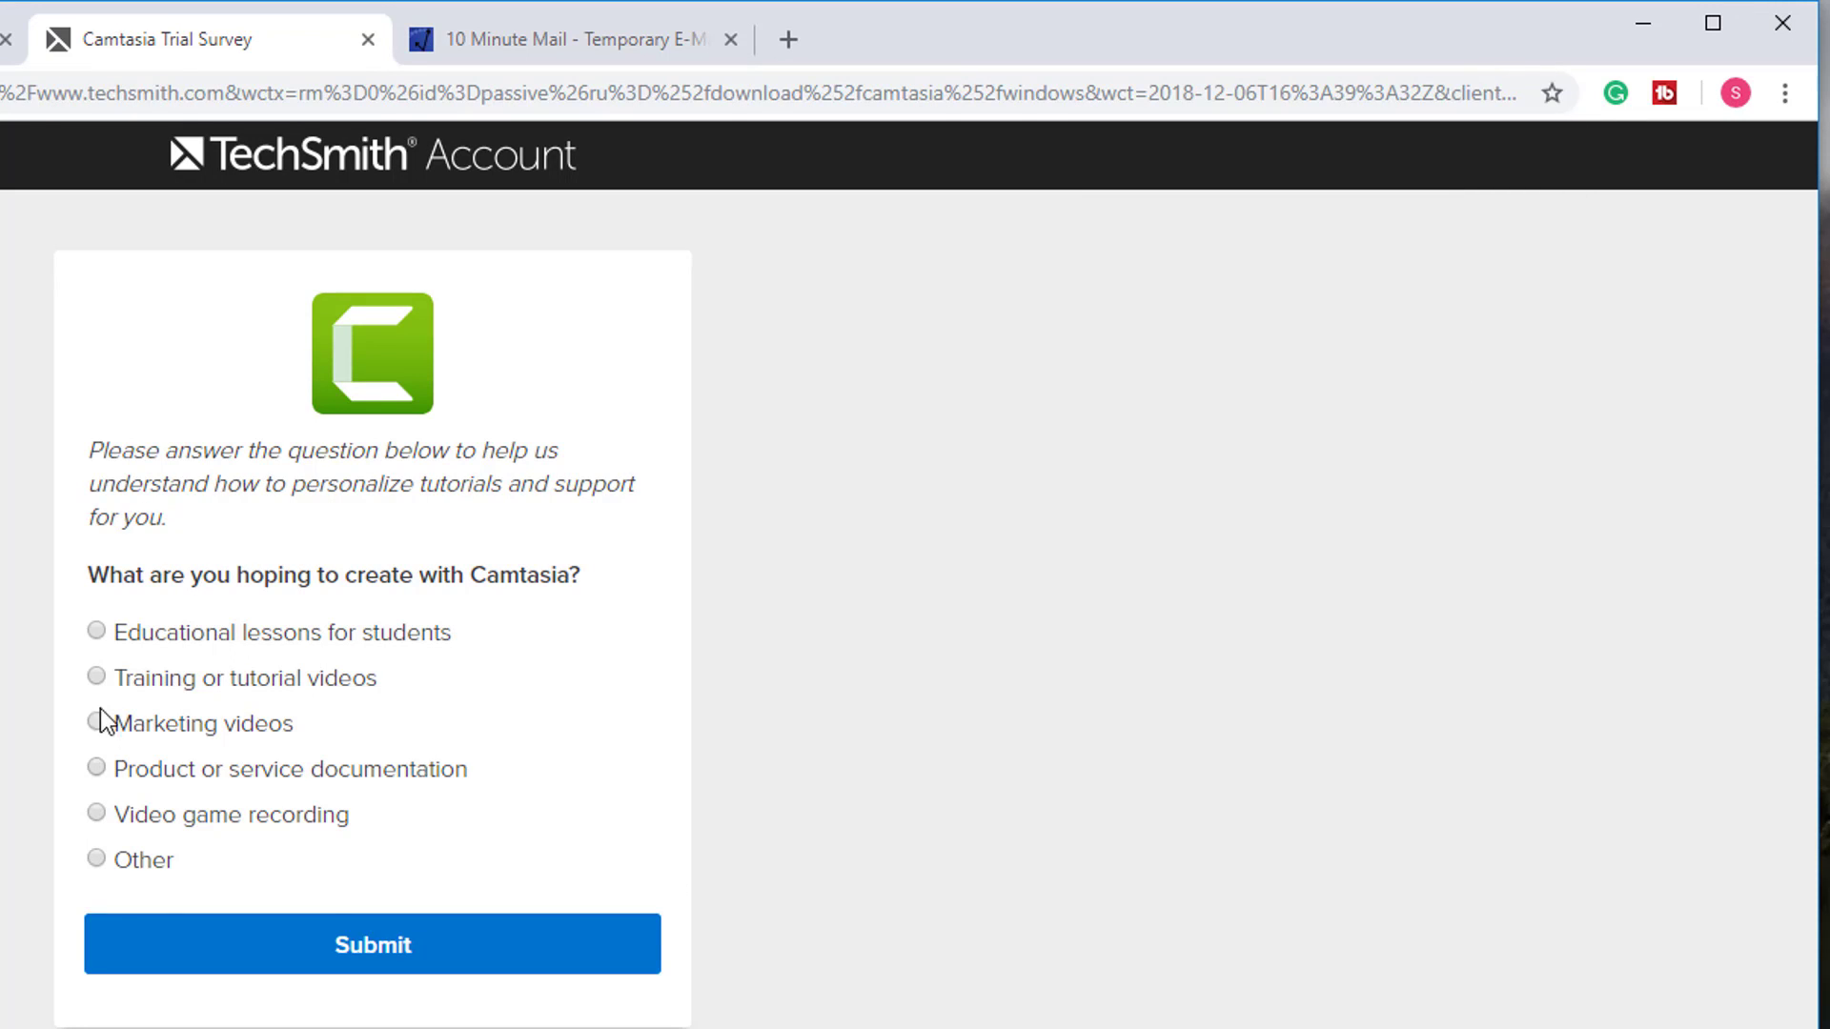
pyautogui.click(227, 641)
pyautogui.click(326, 957)
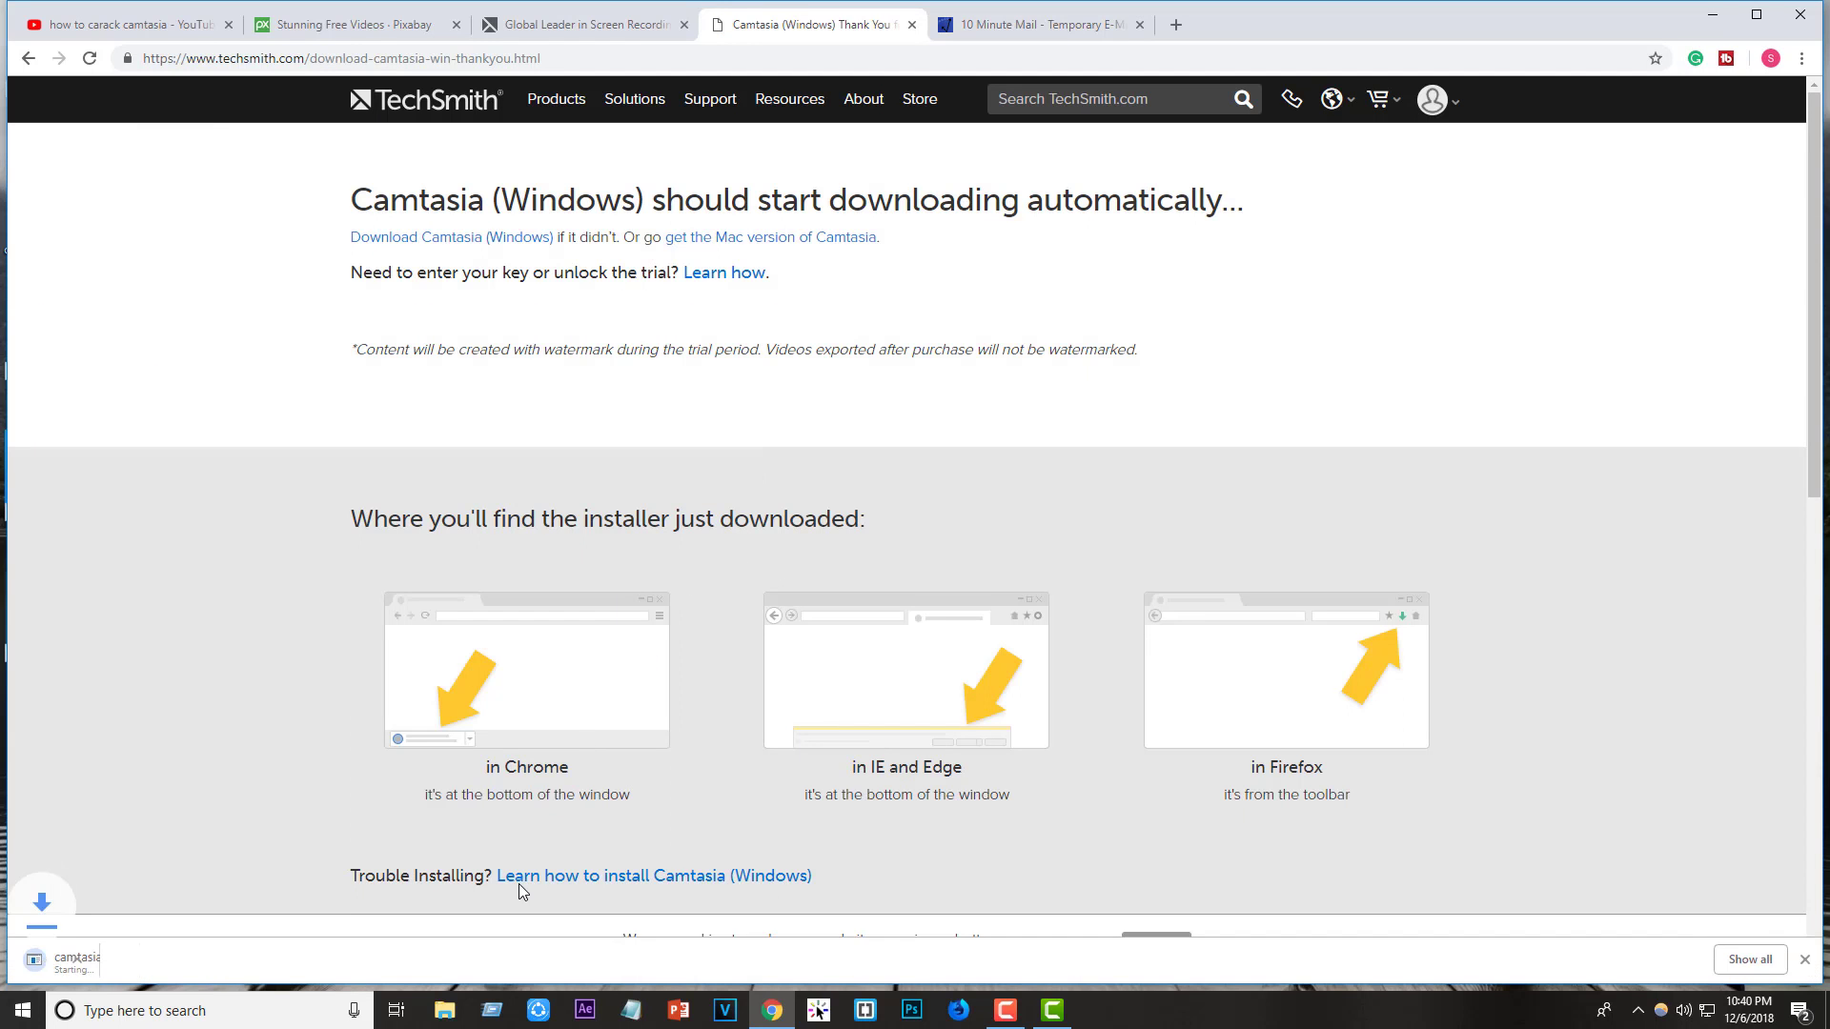
# - Pause the camtasia.exe download at about 3.1 of 490 MB and minimise Chrome to show the desktop
pyautogui.click(204, 960)
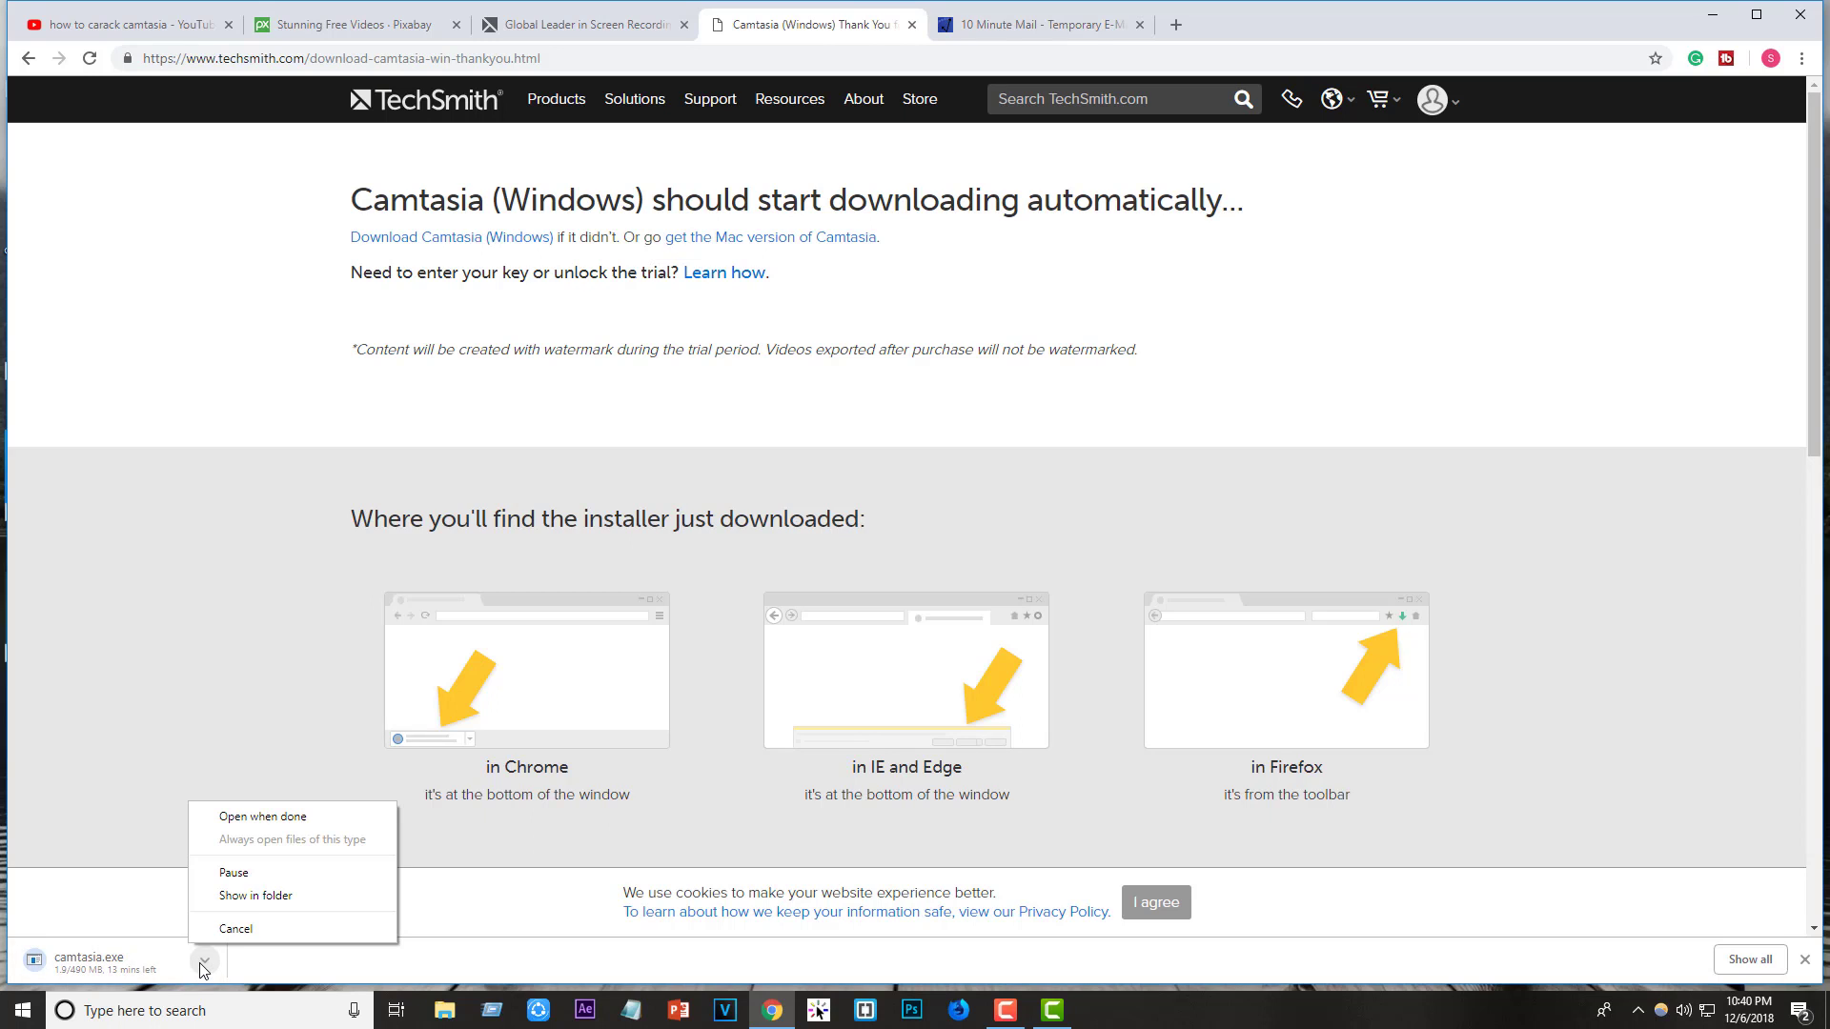
pyautogui.click(233, 873)
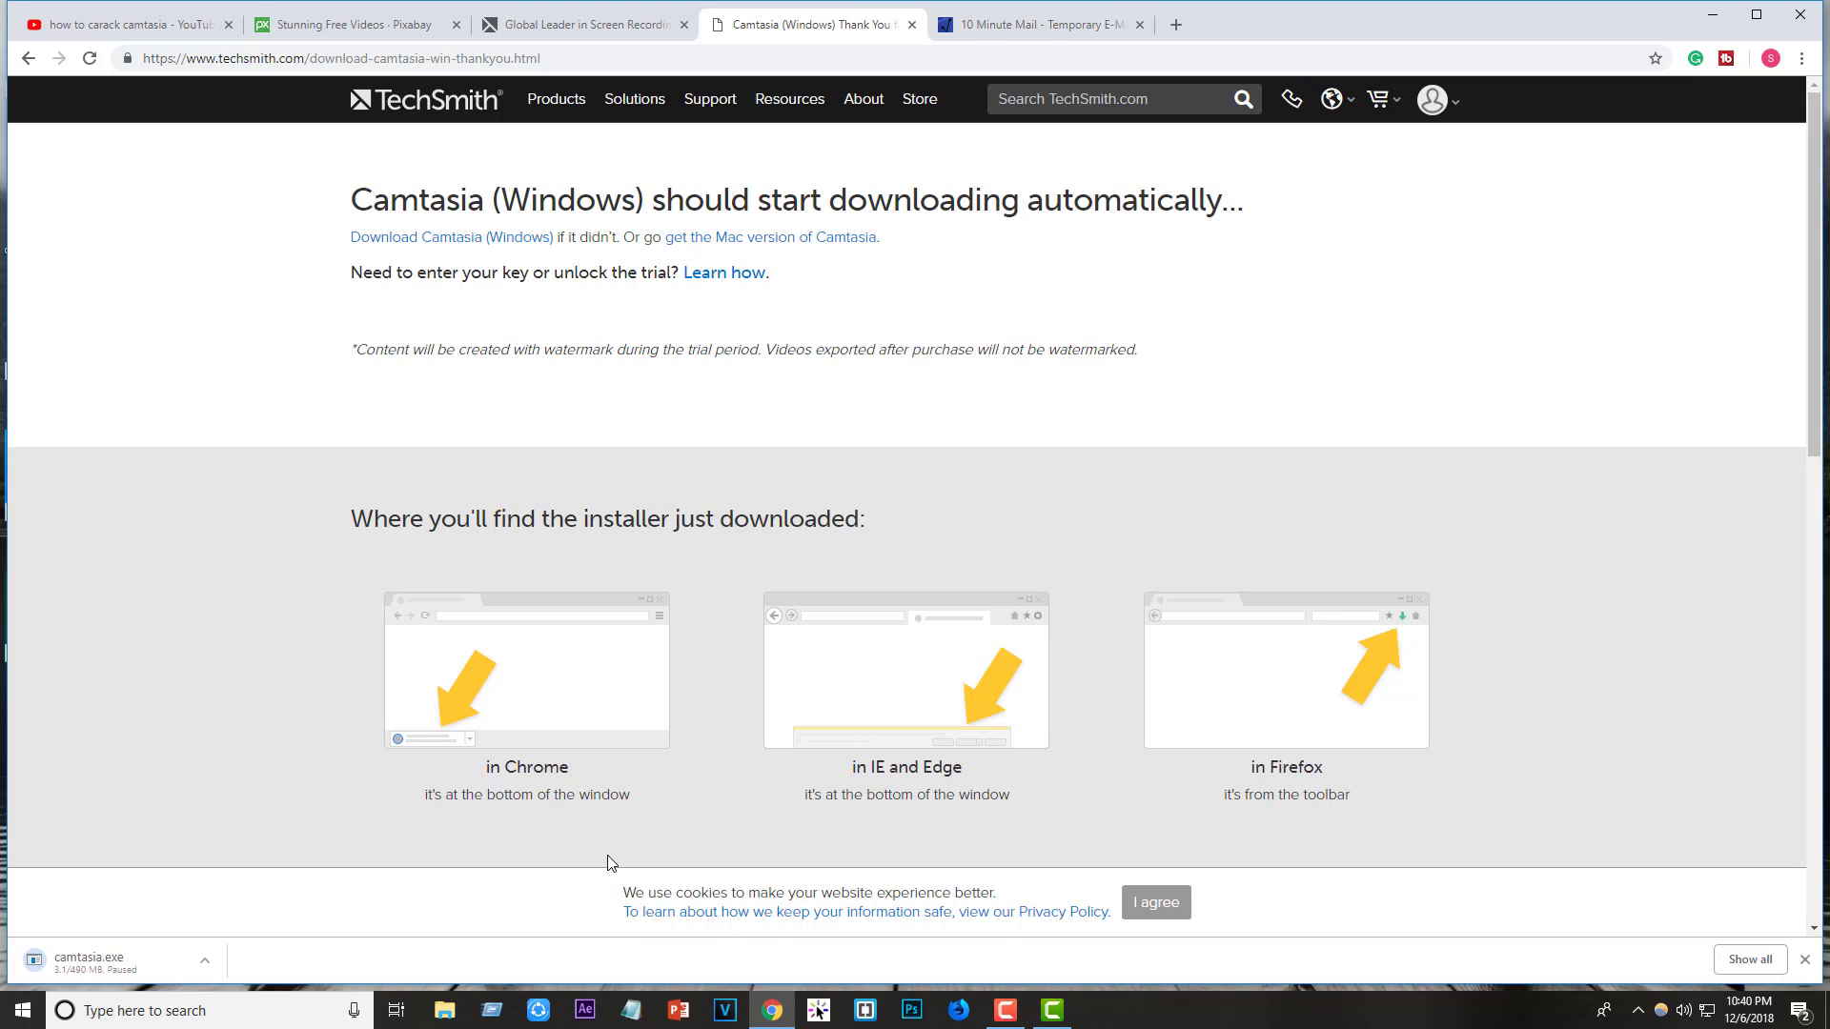
pyautogui.click(1713, 15)
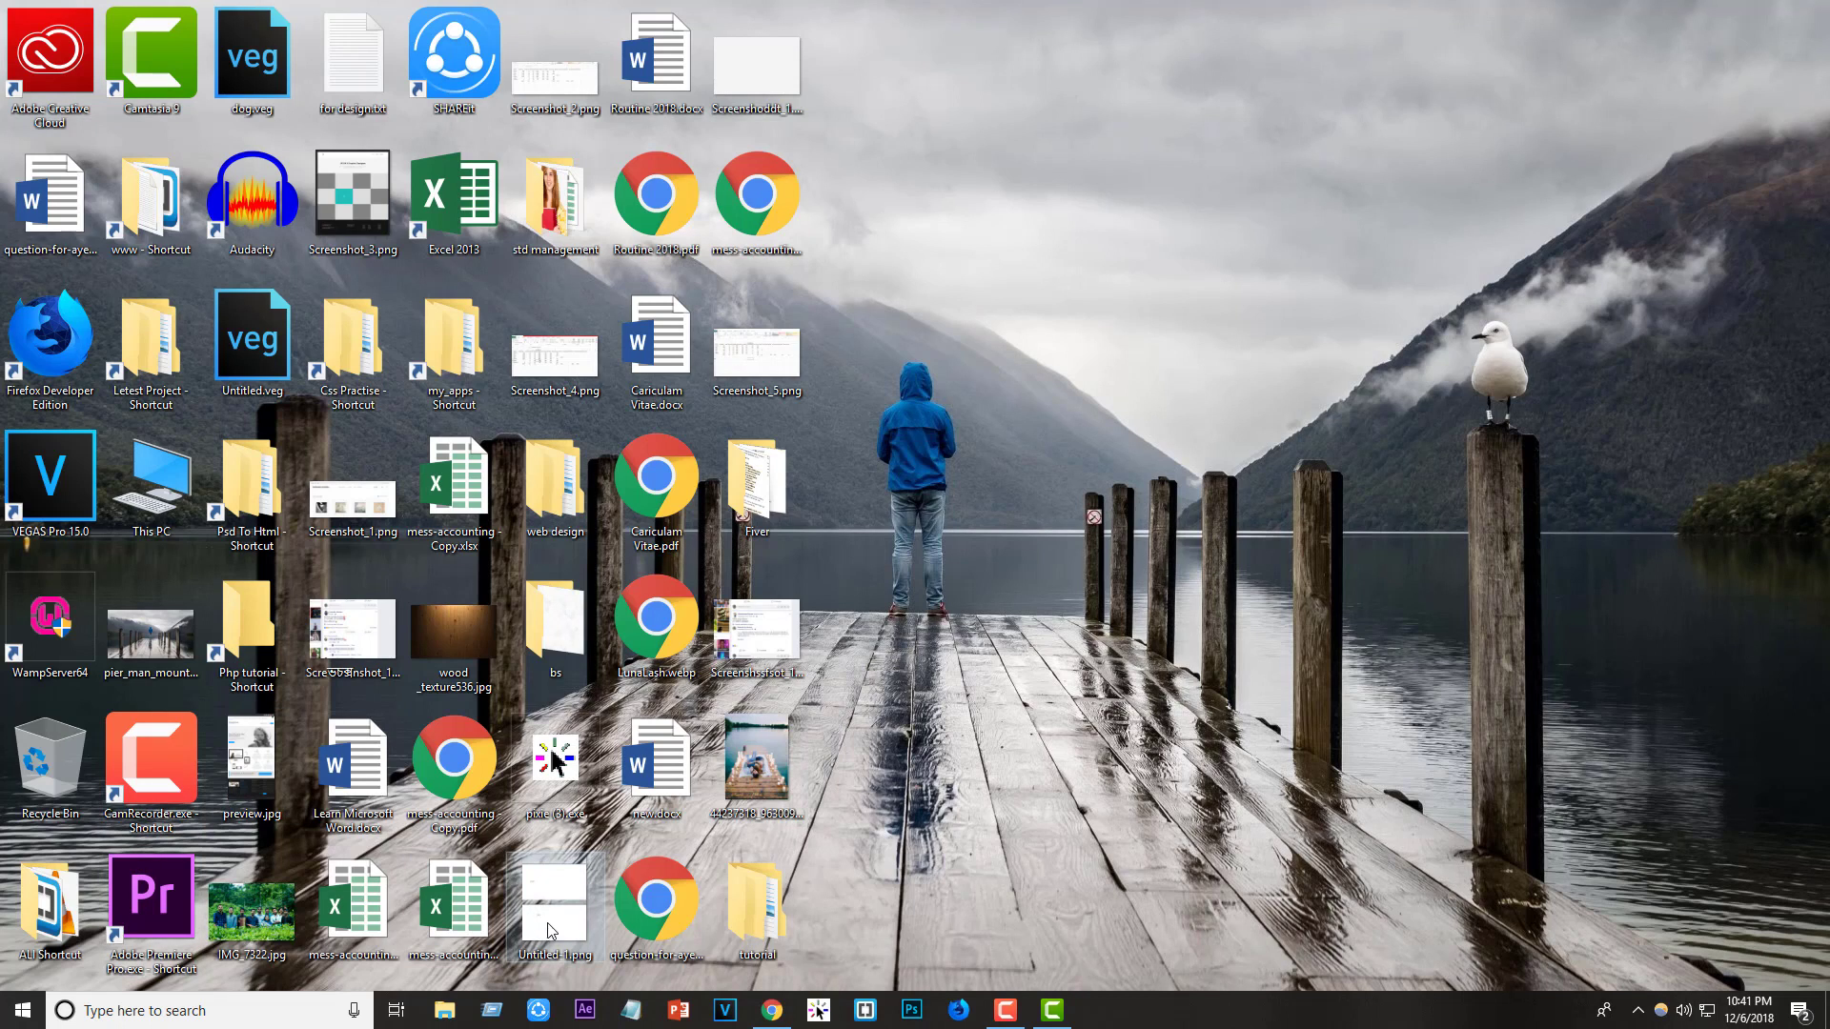
# - Open Screenshot_2.png from the tutorial\Imgs folder in Photos, maximised to full screen
pyautogui.doubleClick(755, 915)
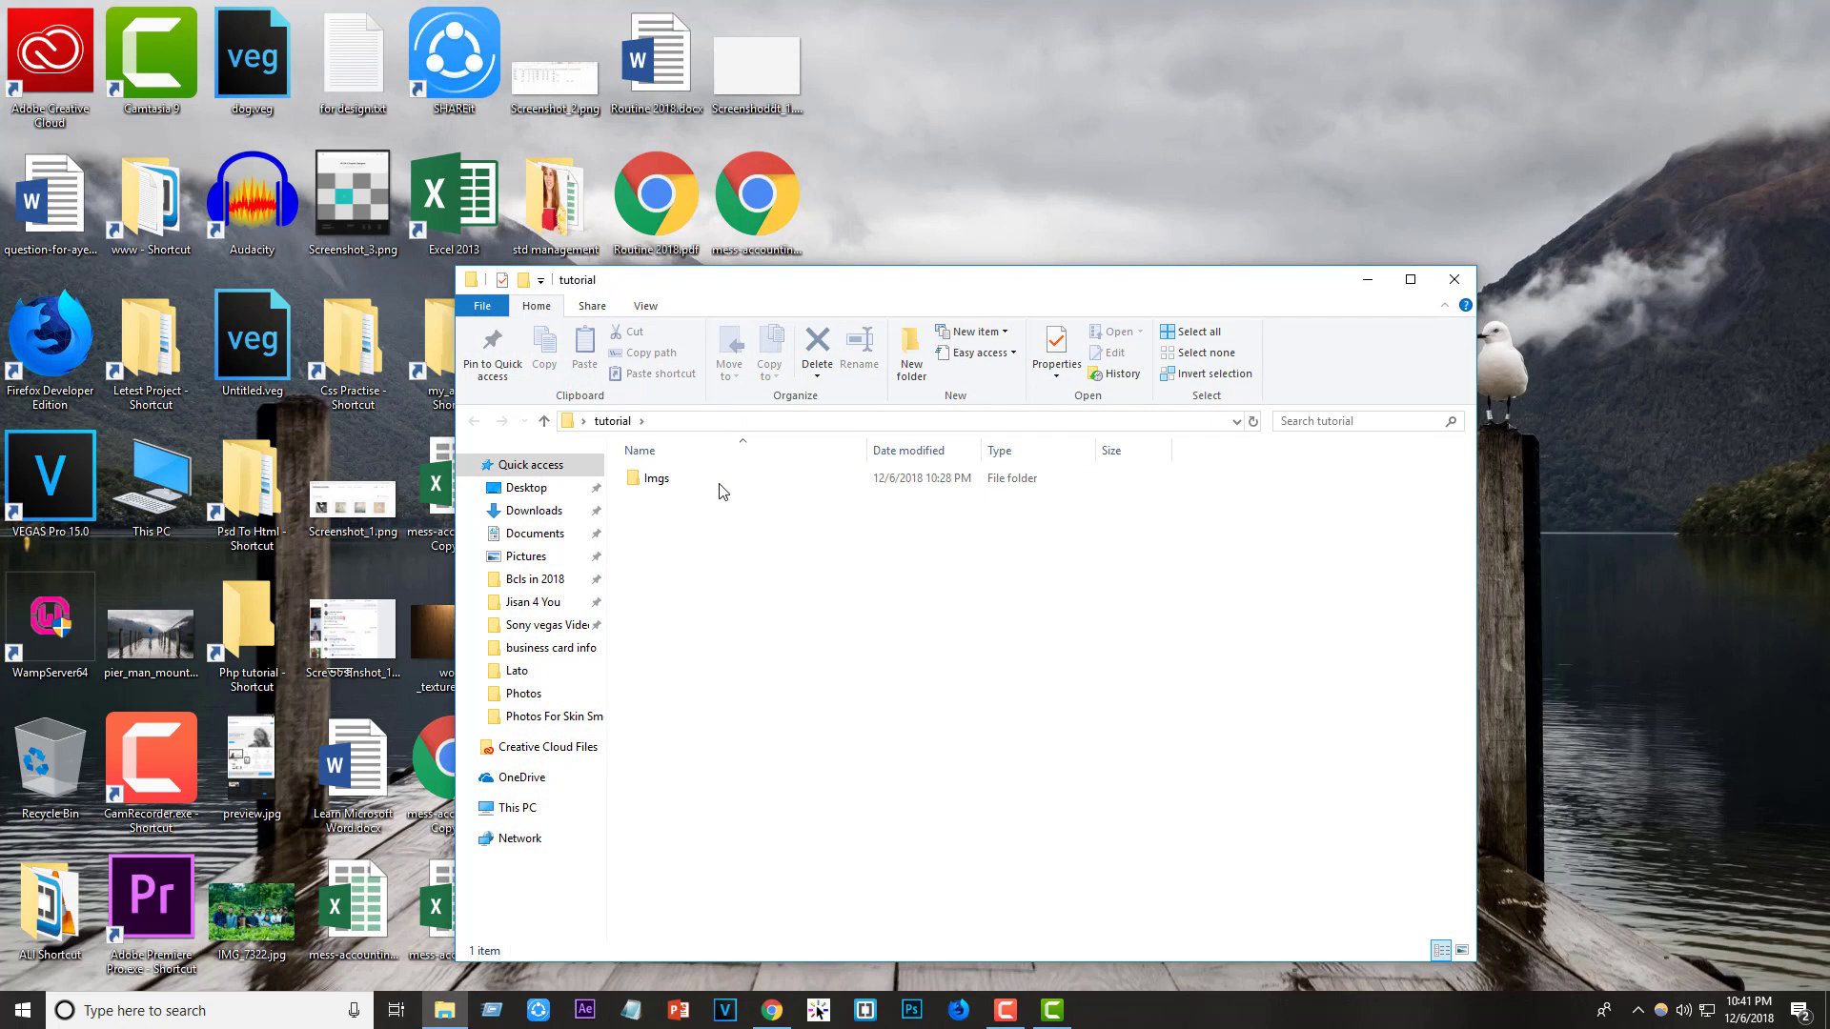
pyautogui.doubleClick(717, 481)
pyautogui.doubleClick(692, 533)
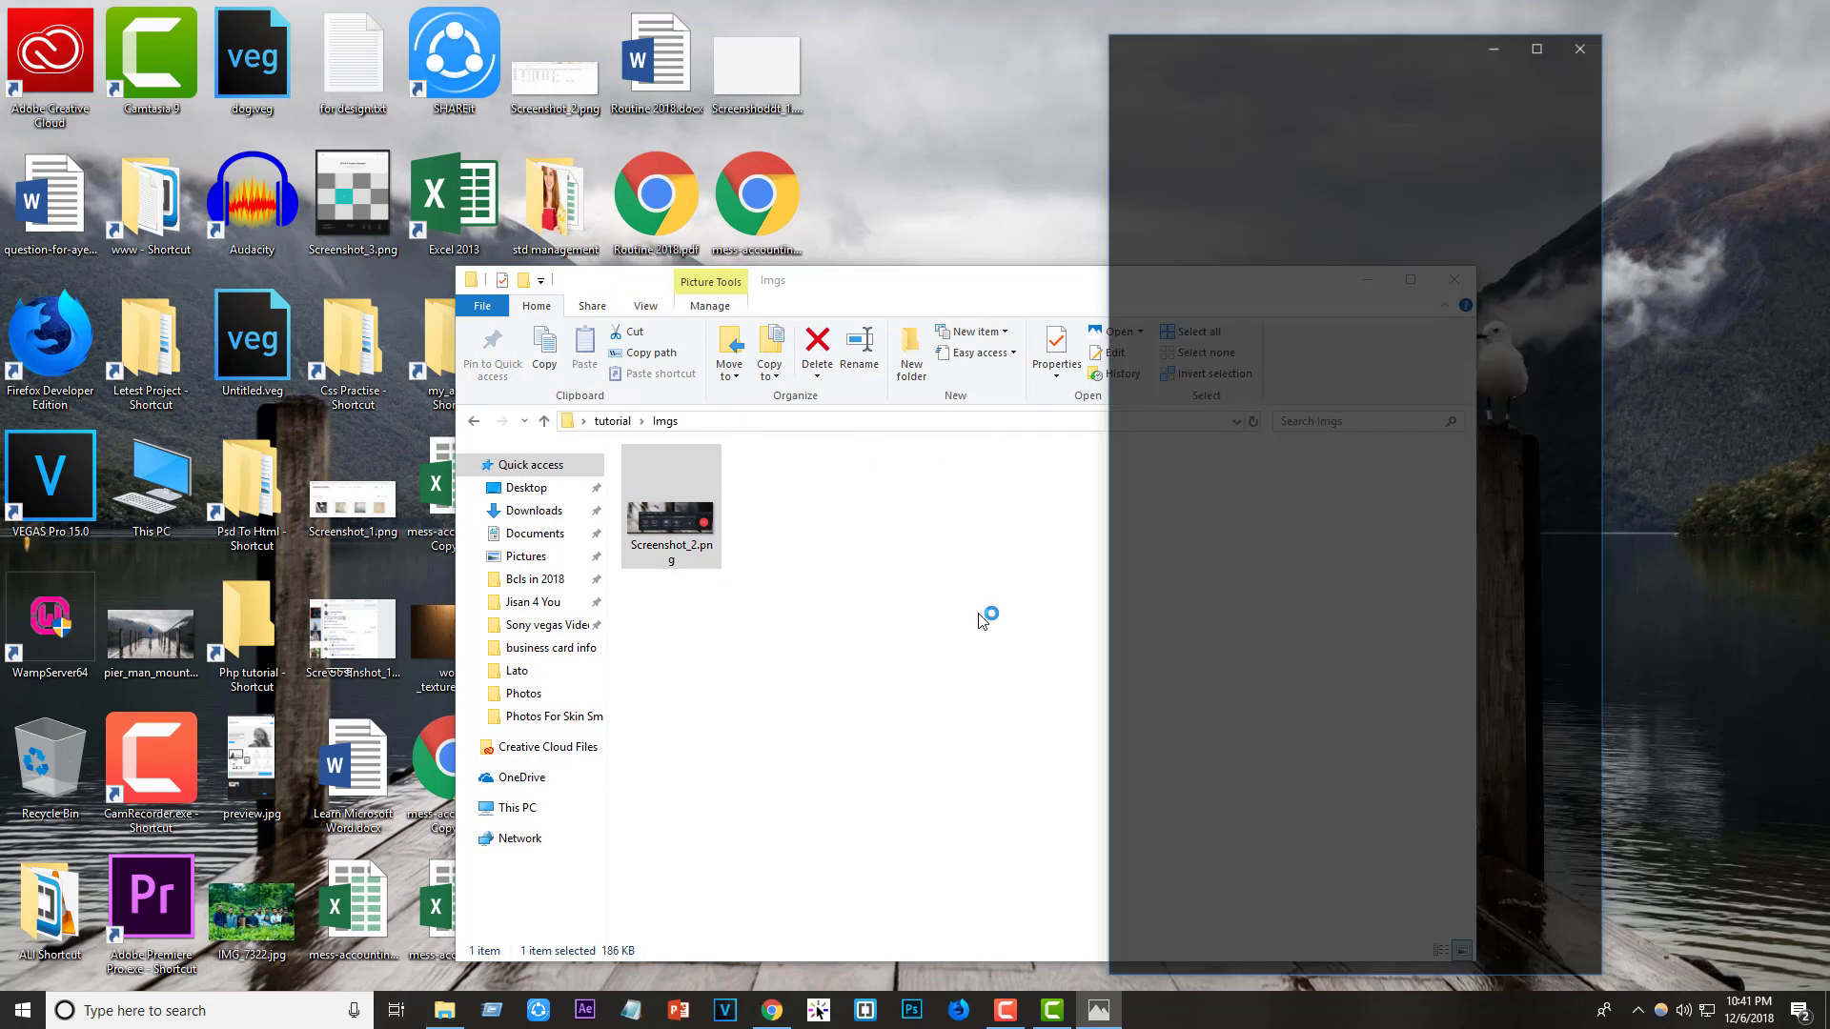
pyautogui.click(1544, 46)
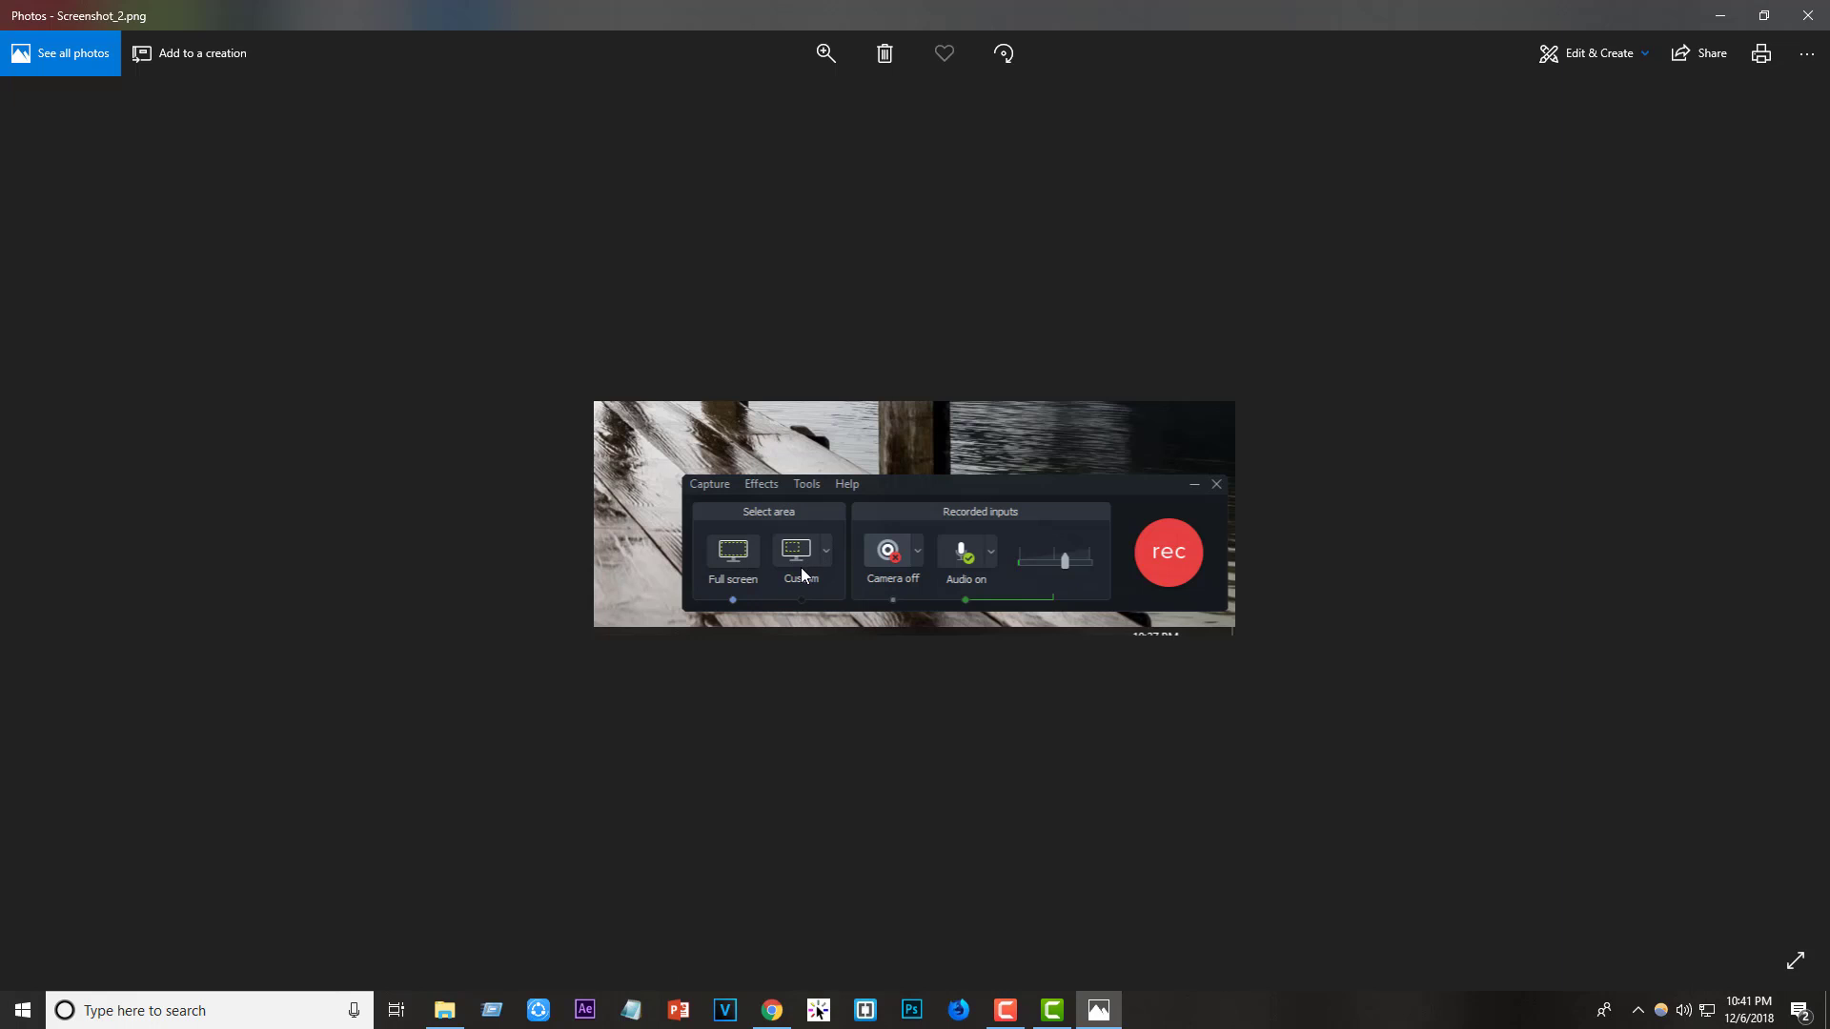
# - Zoom into the screenshot, then put Photos away to return to the Imgs folder
pyautogui.scroll(2, 801, 568)
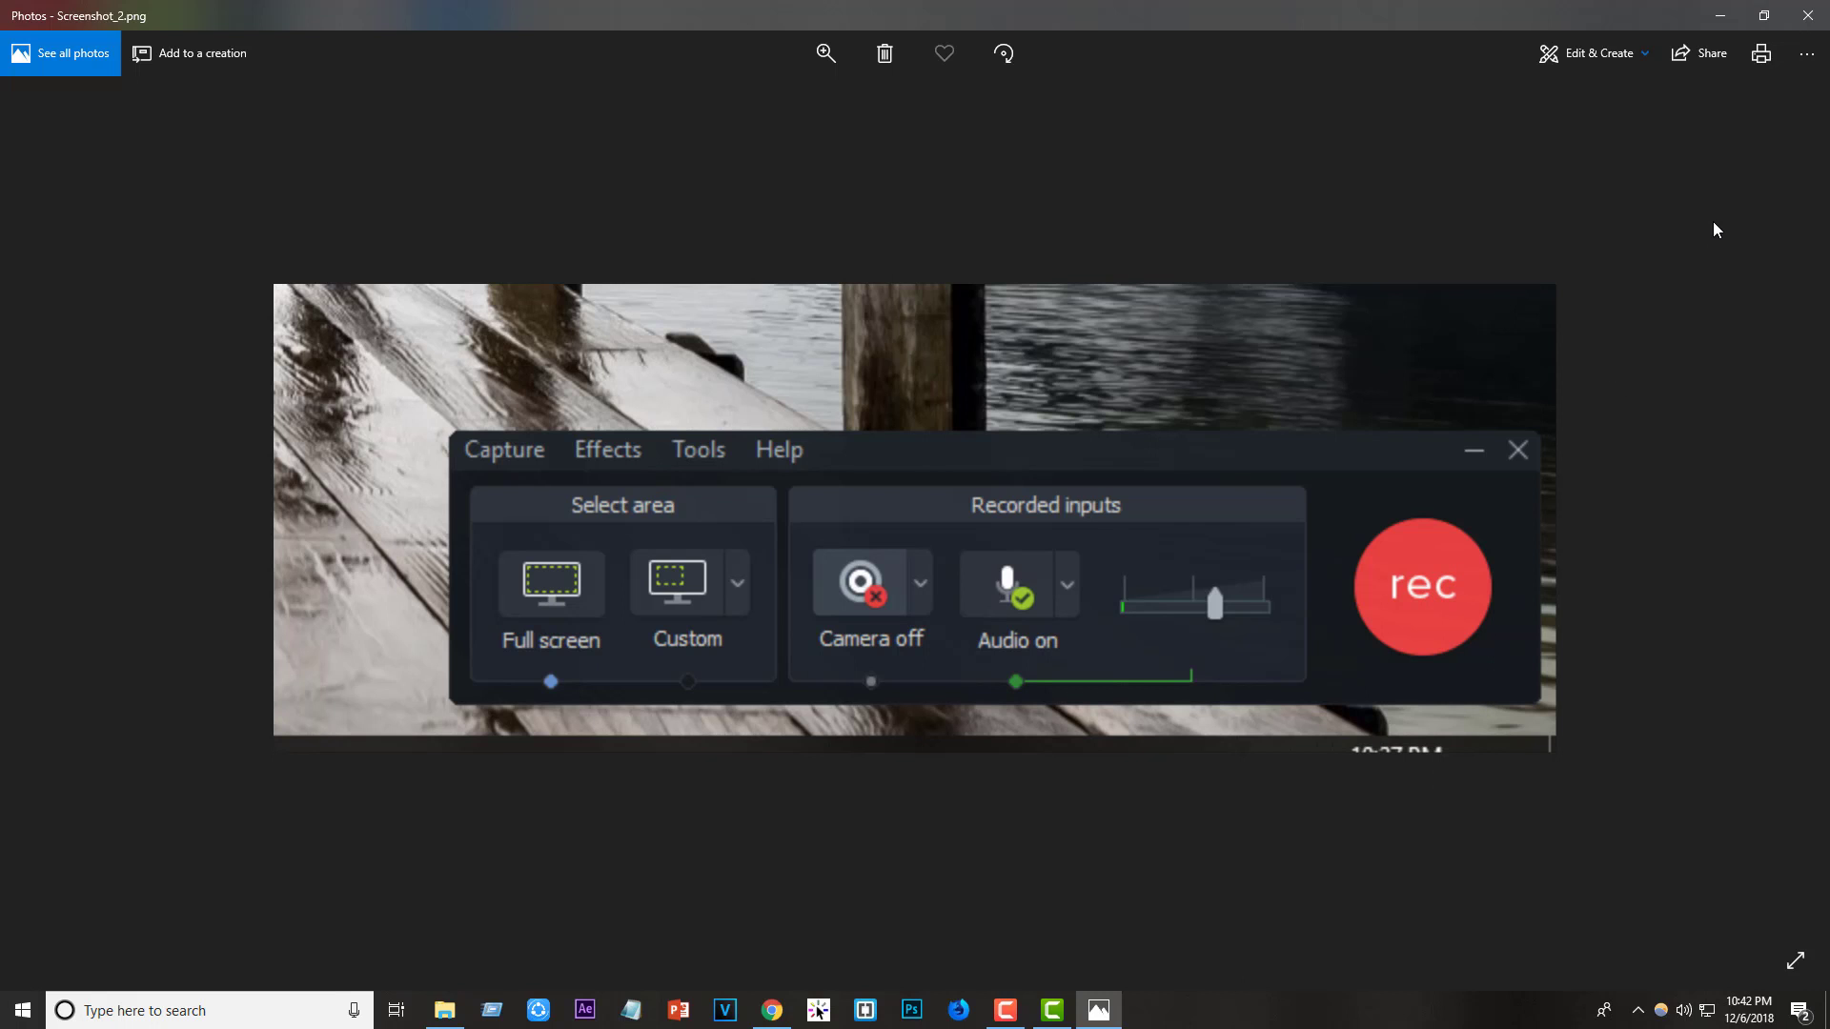
pyautogui.click(1721, 15)
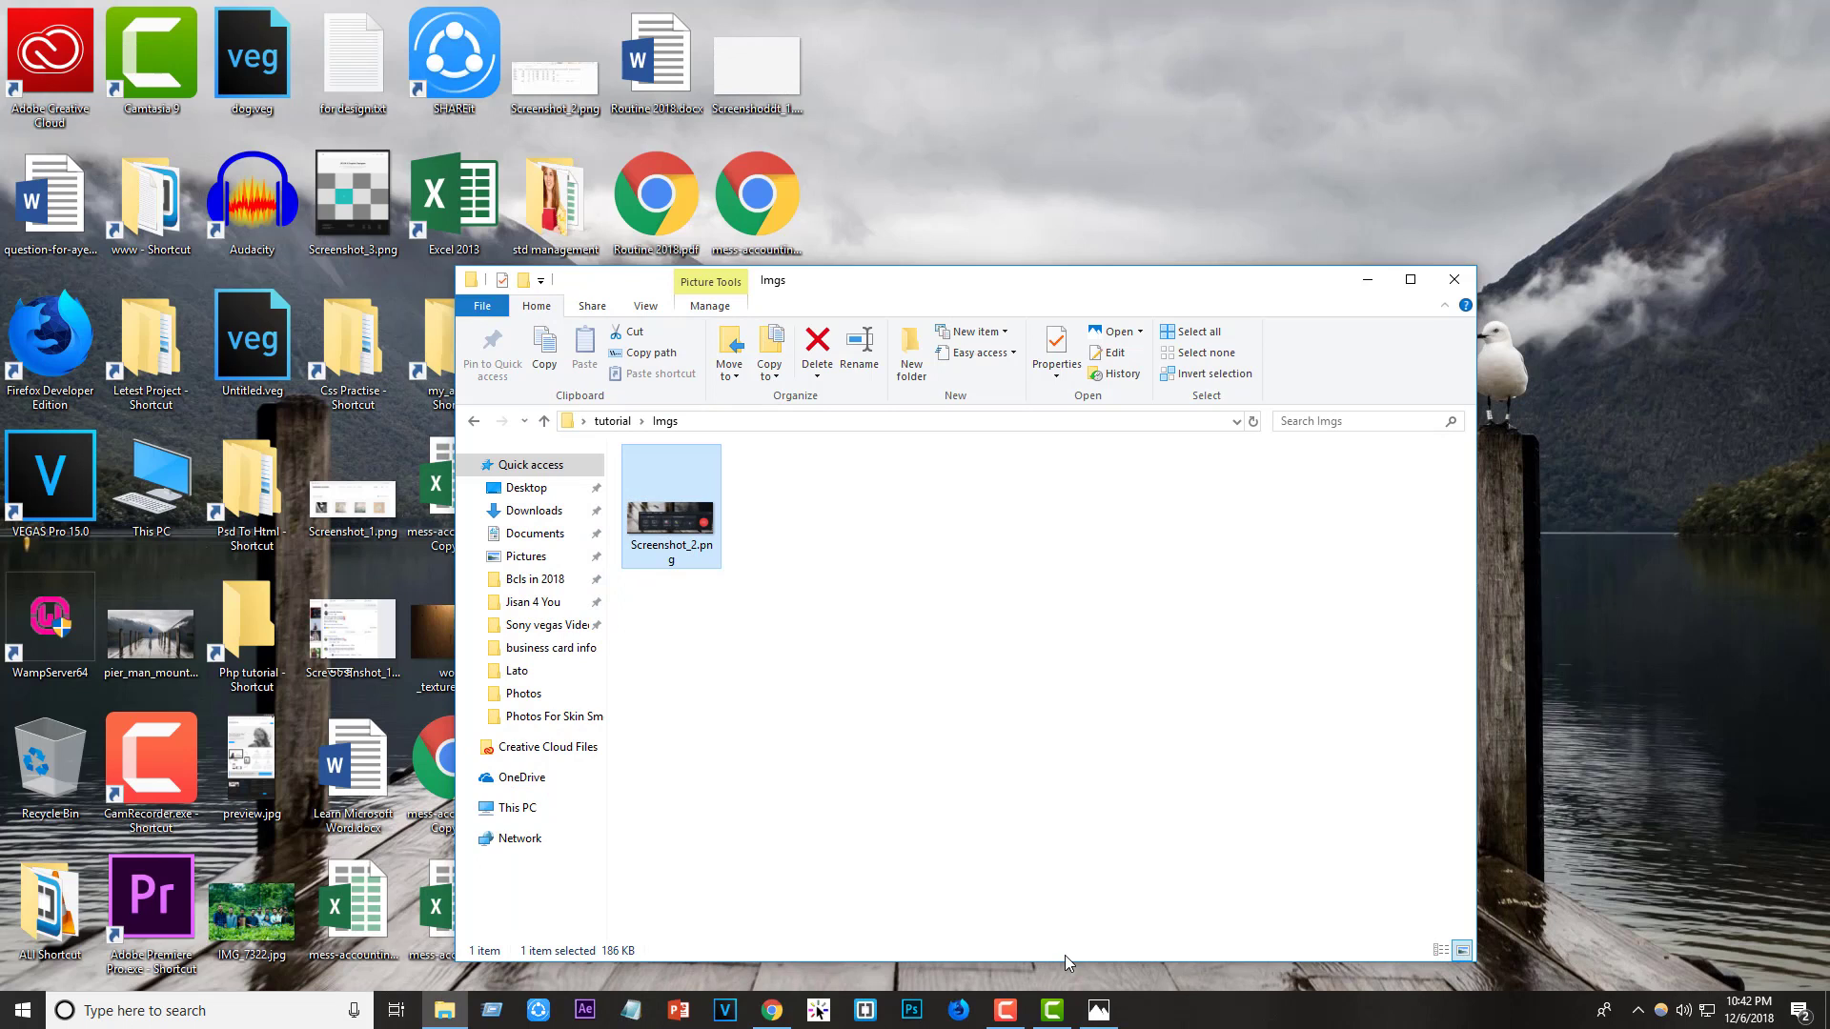
# - Stop the Camtasia Recorder capture so Rec 12-06-18 6 opens on the editor timeline
pyautogui.moveTo(1031, 1002)
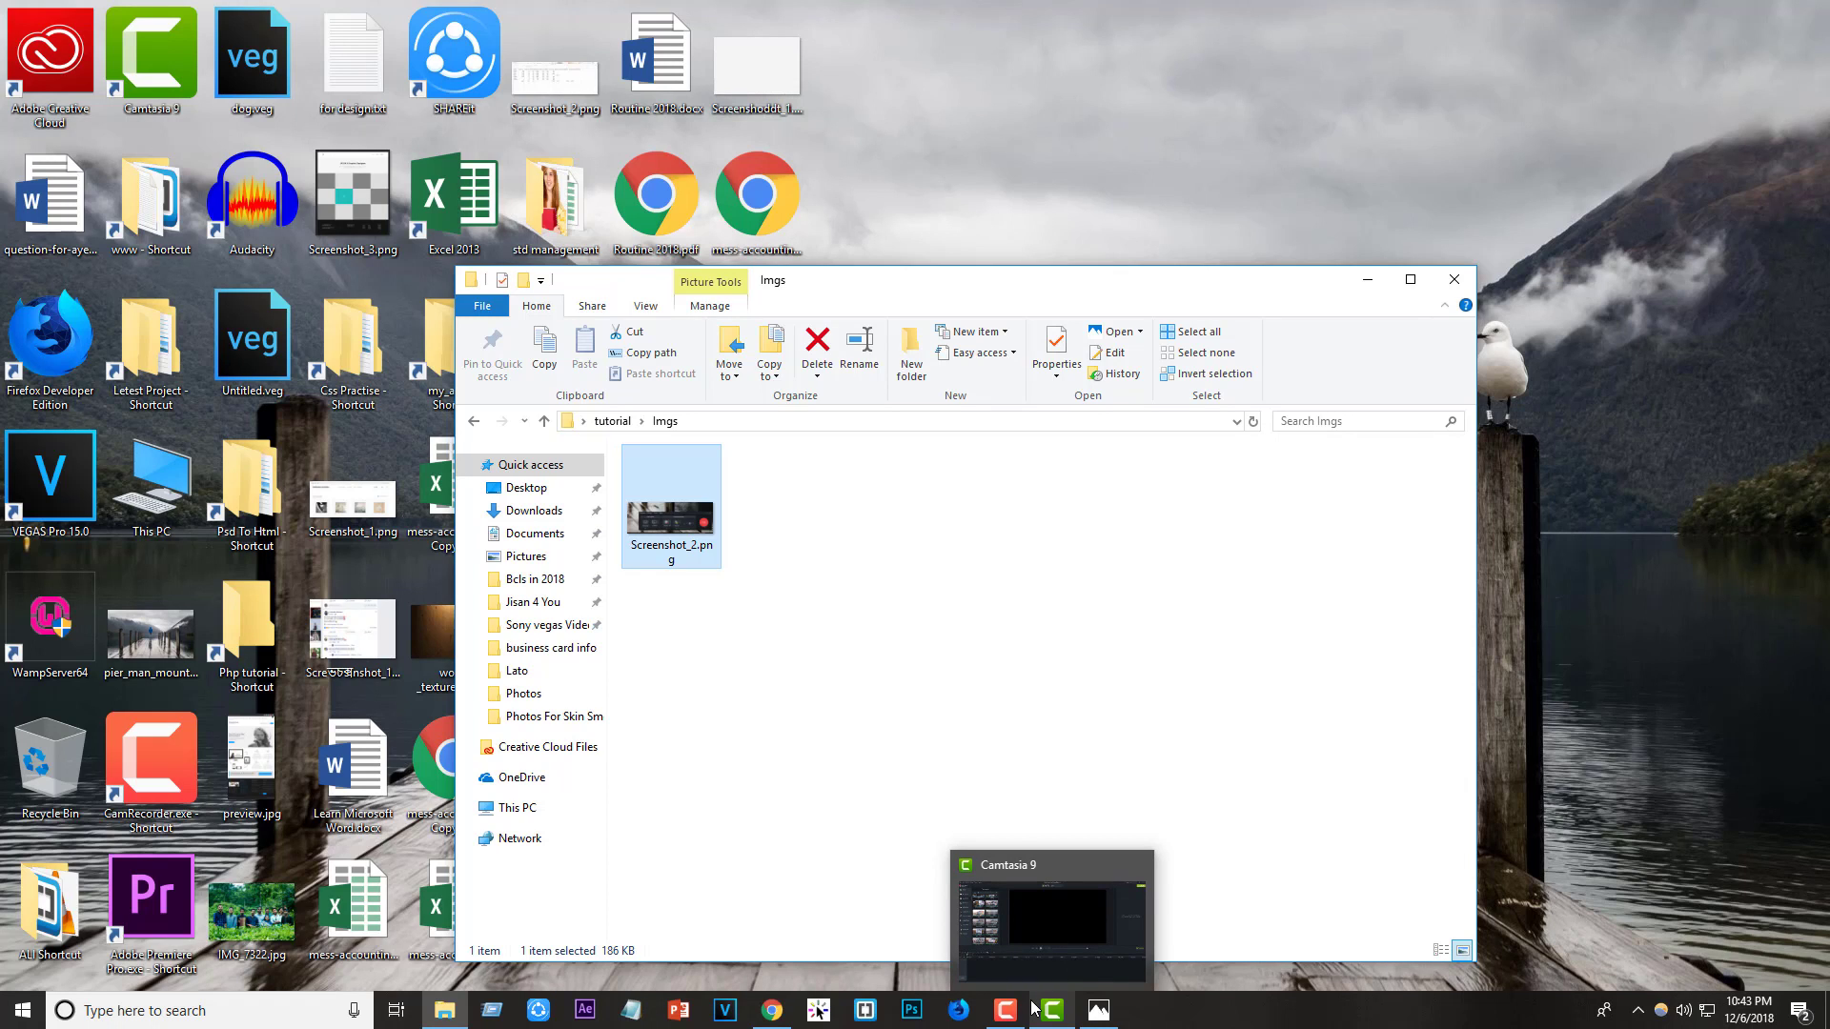
pyautogui.click(1006, 1008)
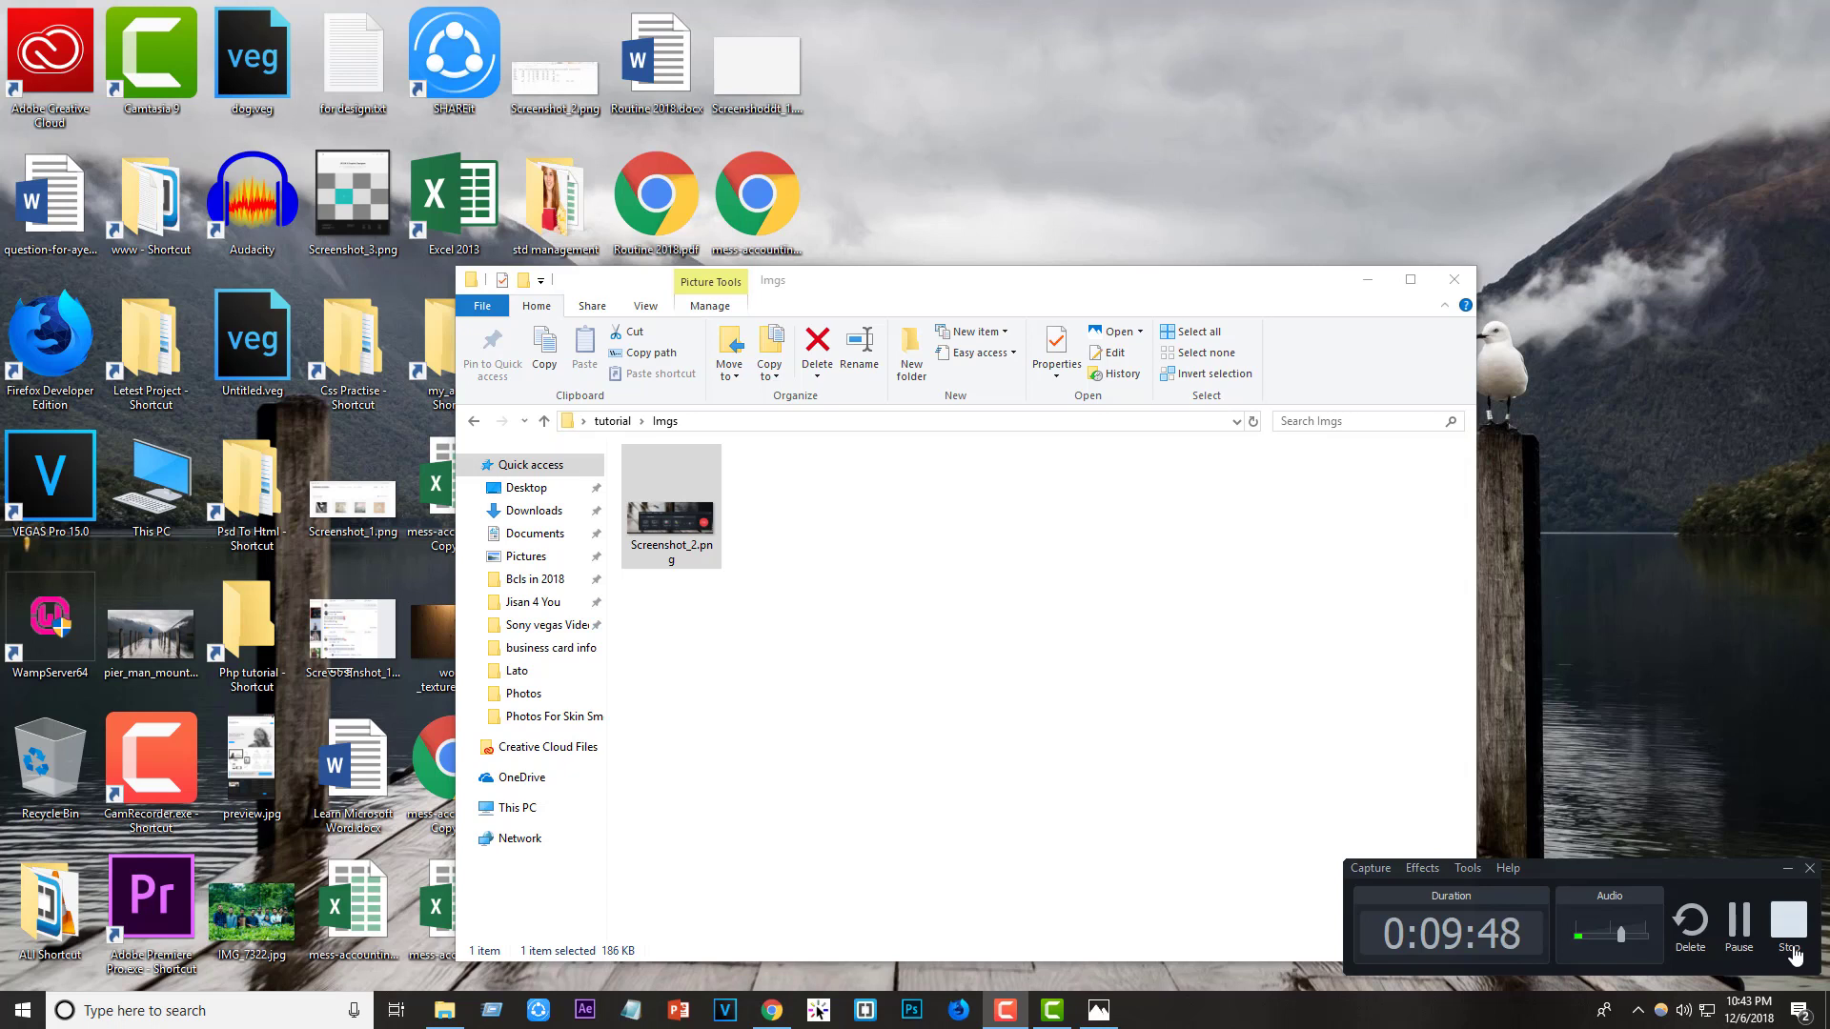
pyautogui.click(1792, 953)
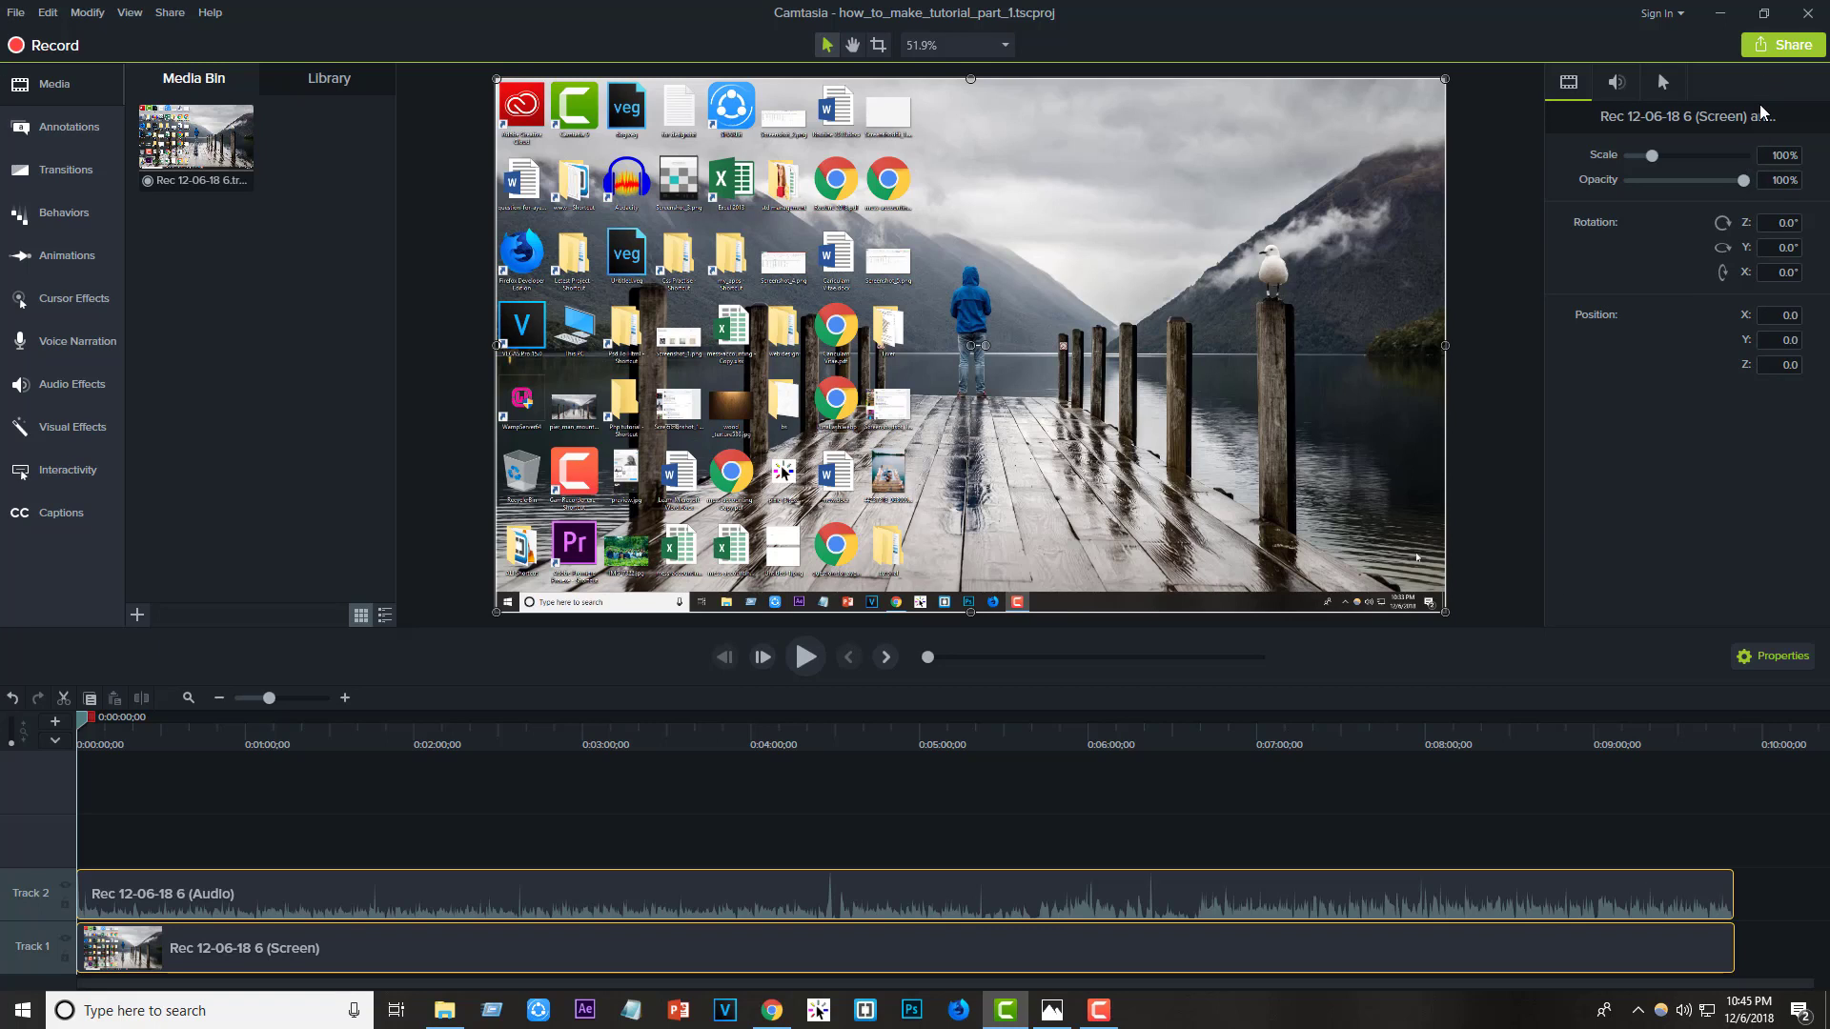
# - Show Camtasia's Share destinations, such as Local File, Vimeo, YouTube and Custom Production
pyautogui.click(1777, 43)
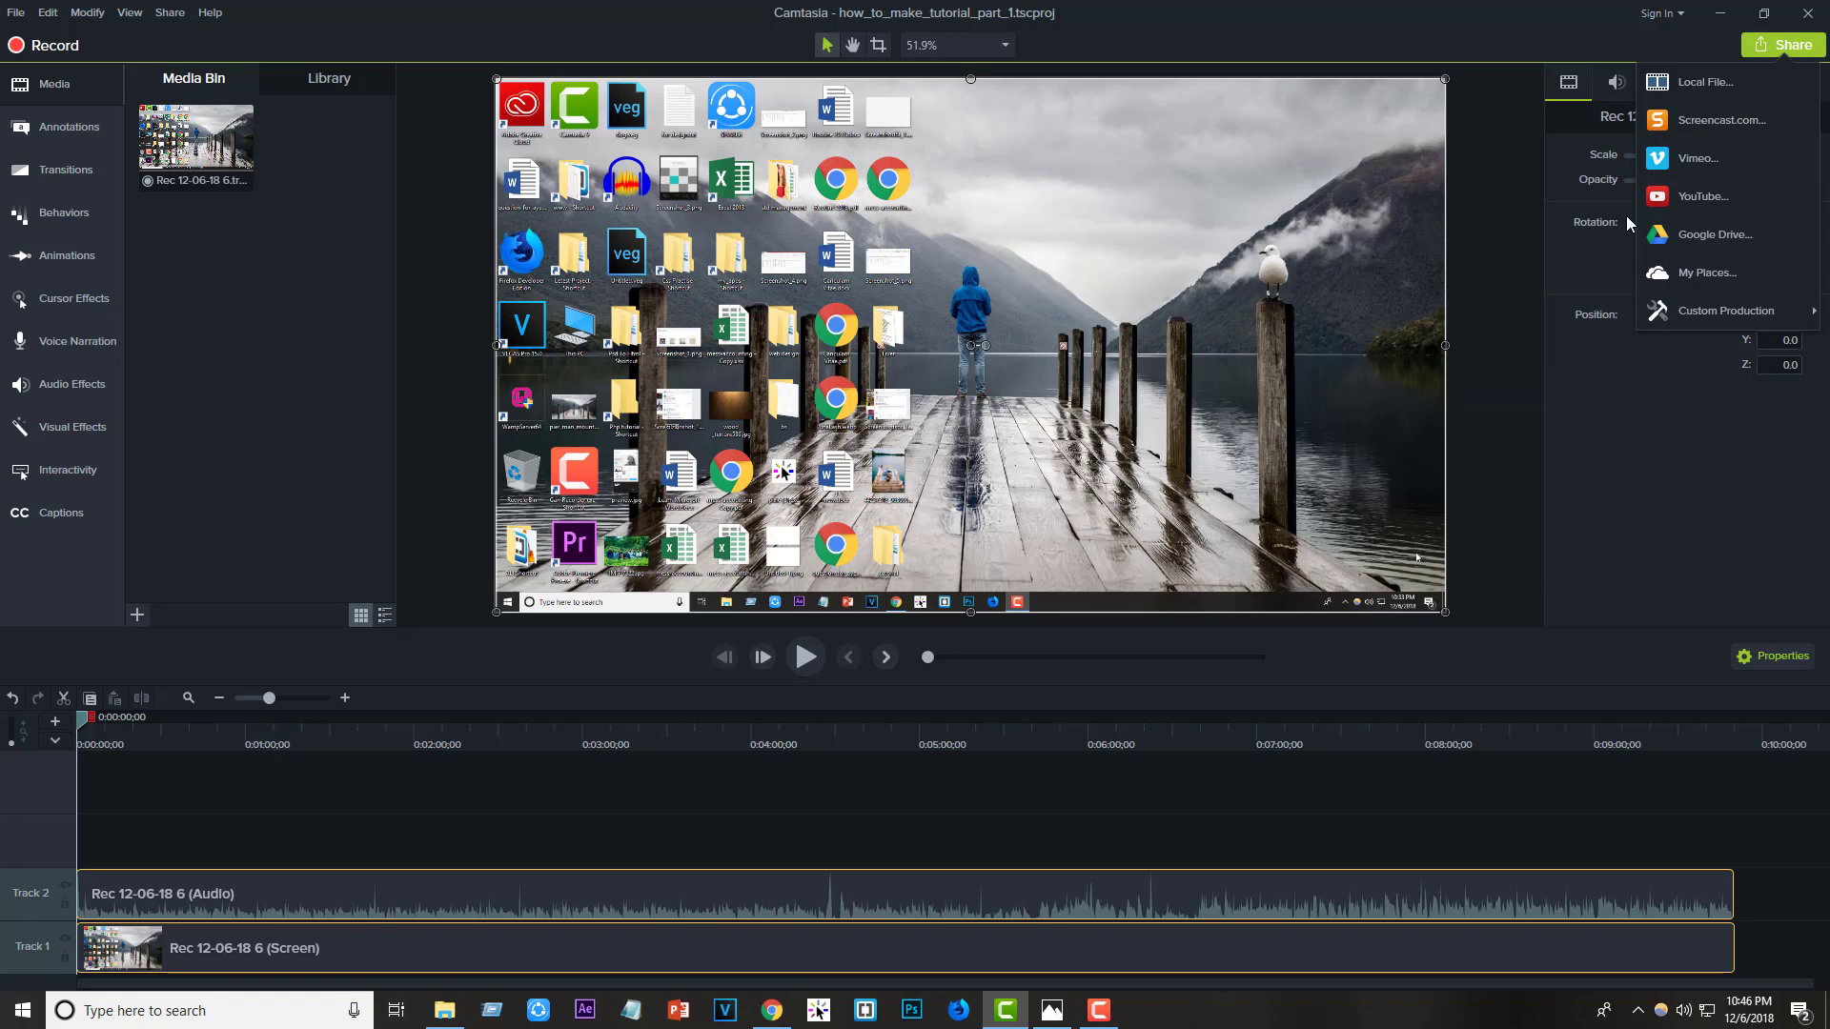
# - Produce to a local file using the MP4 with Smart Player (up to 1080p) preset
pyautogui.click(1646, 85)
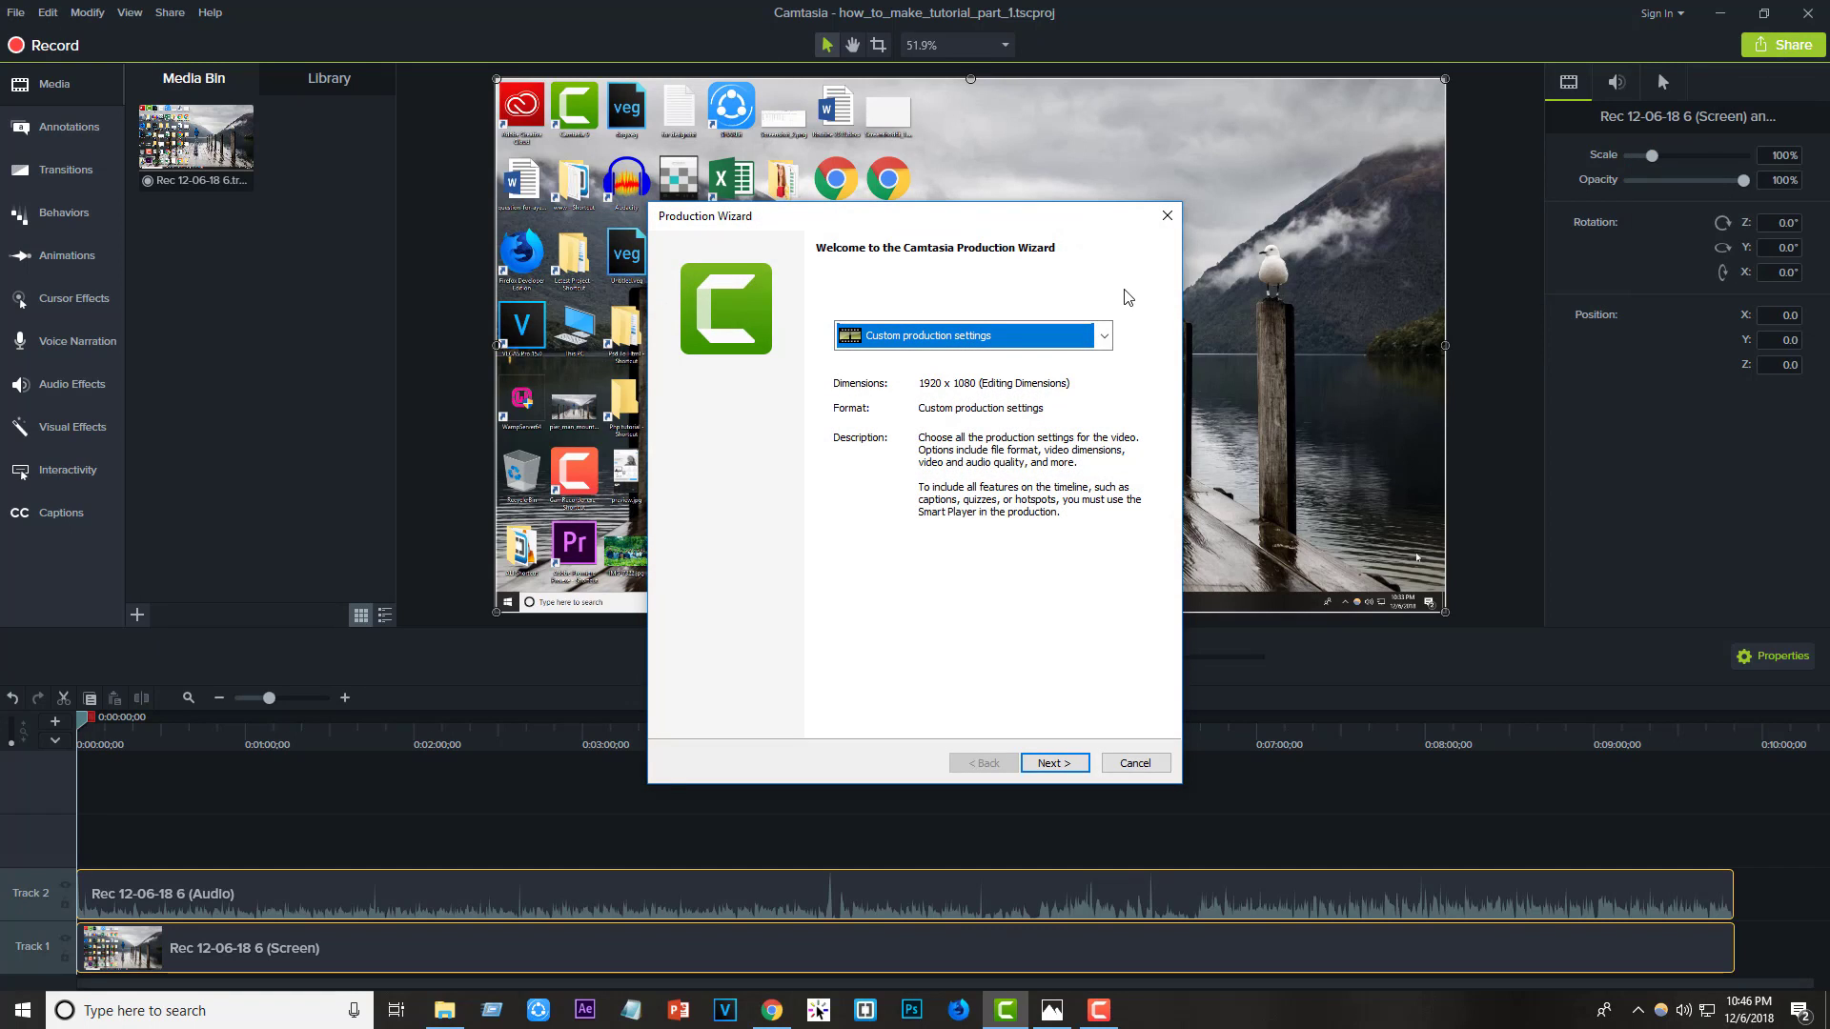
pyautogui.click(1105, 336)
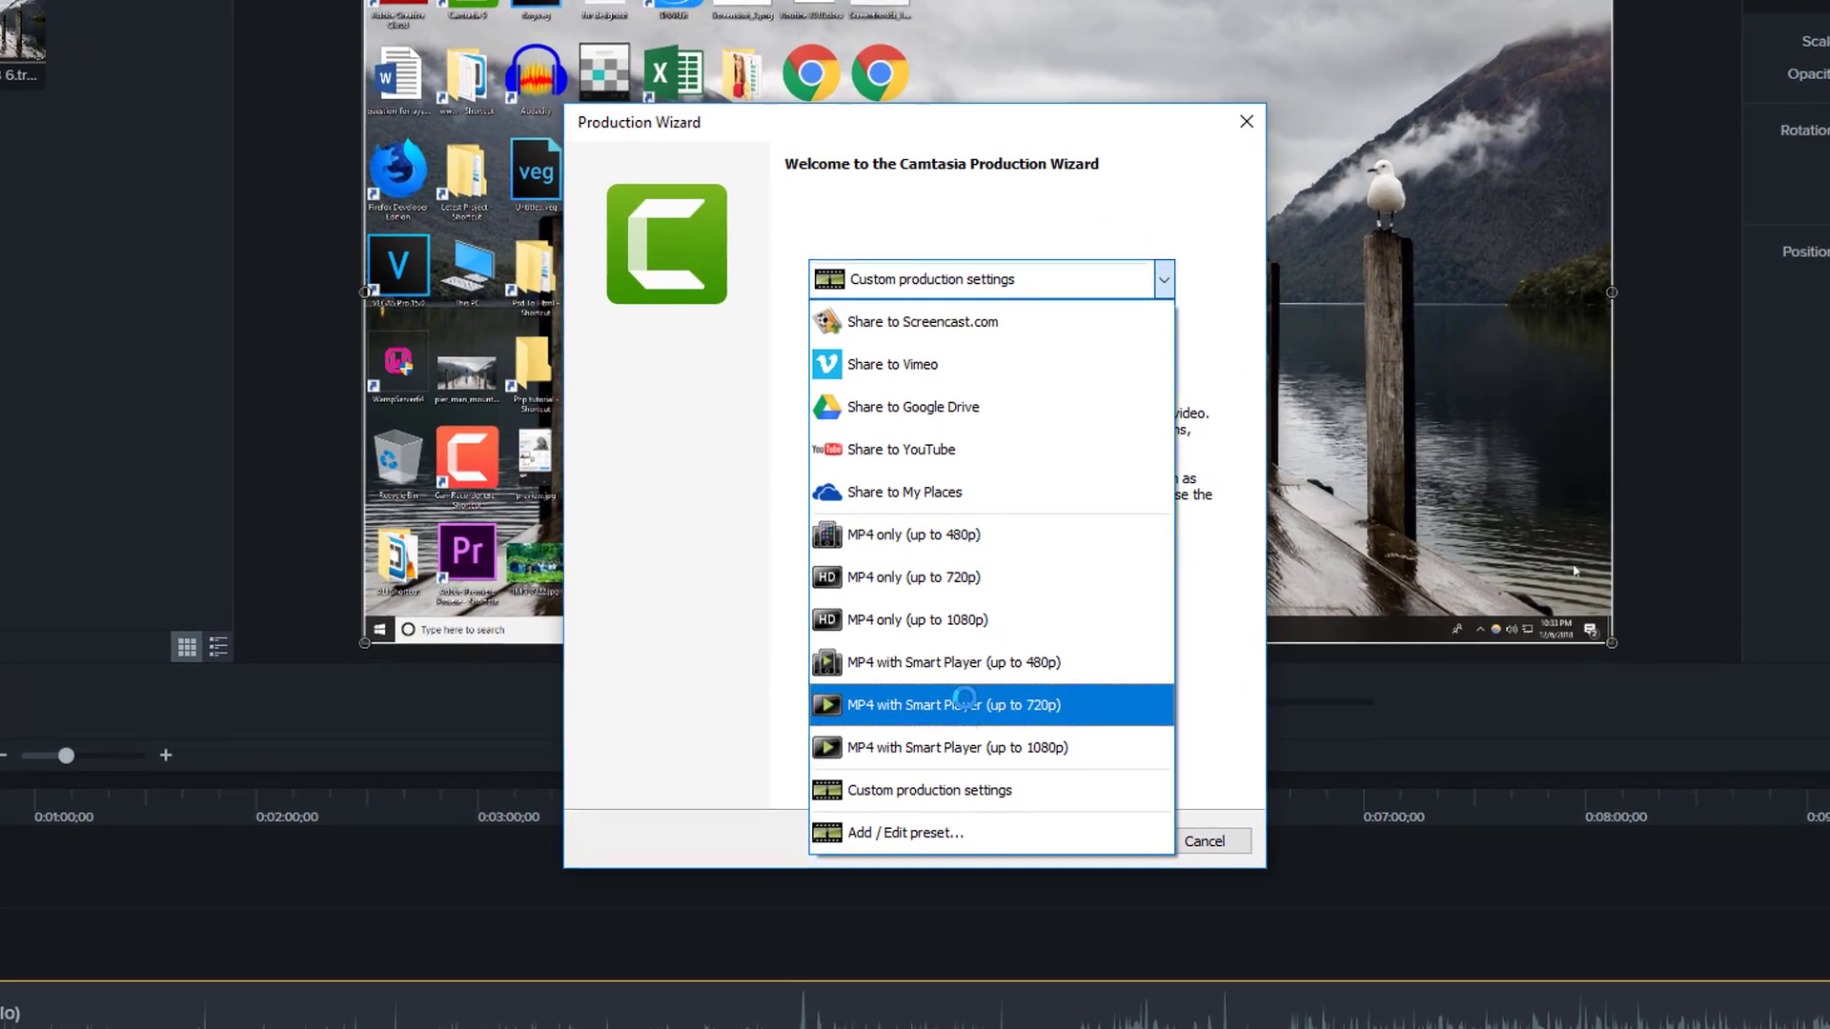
pyautogui.click(964, 749)
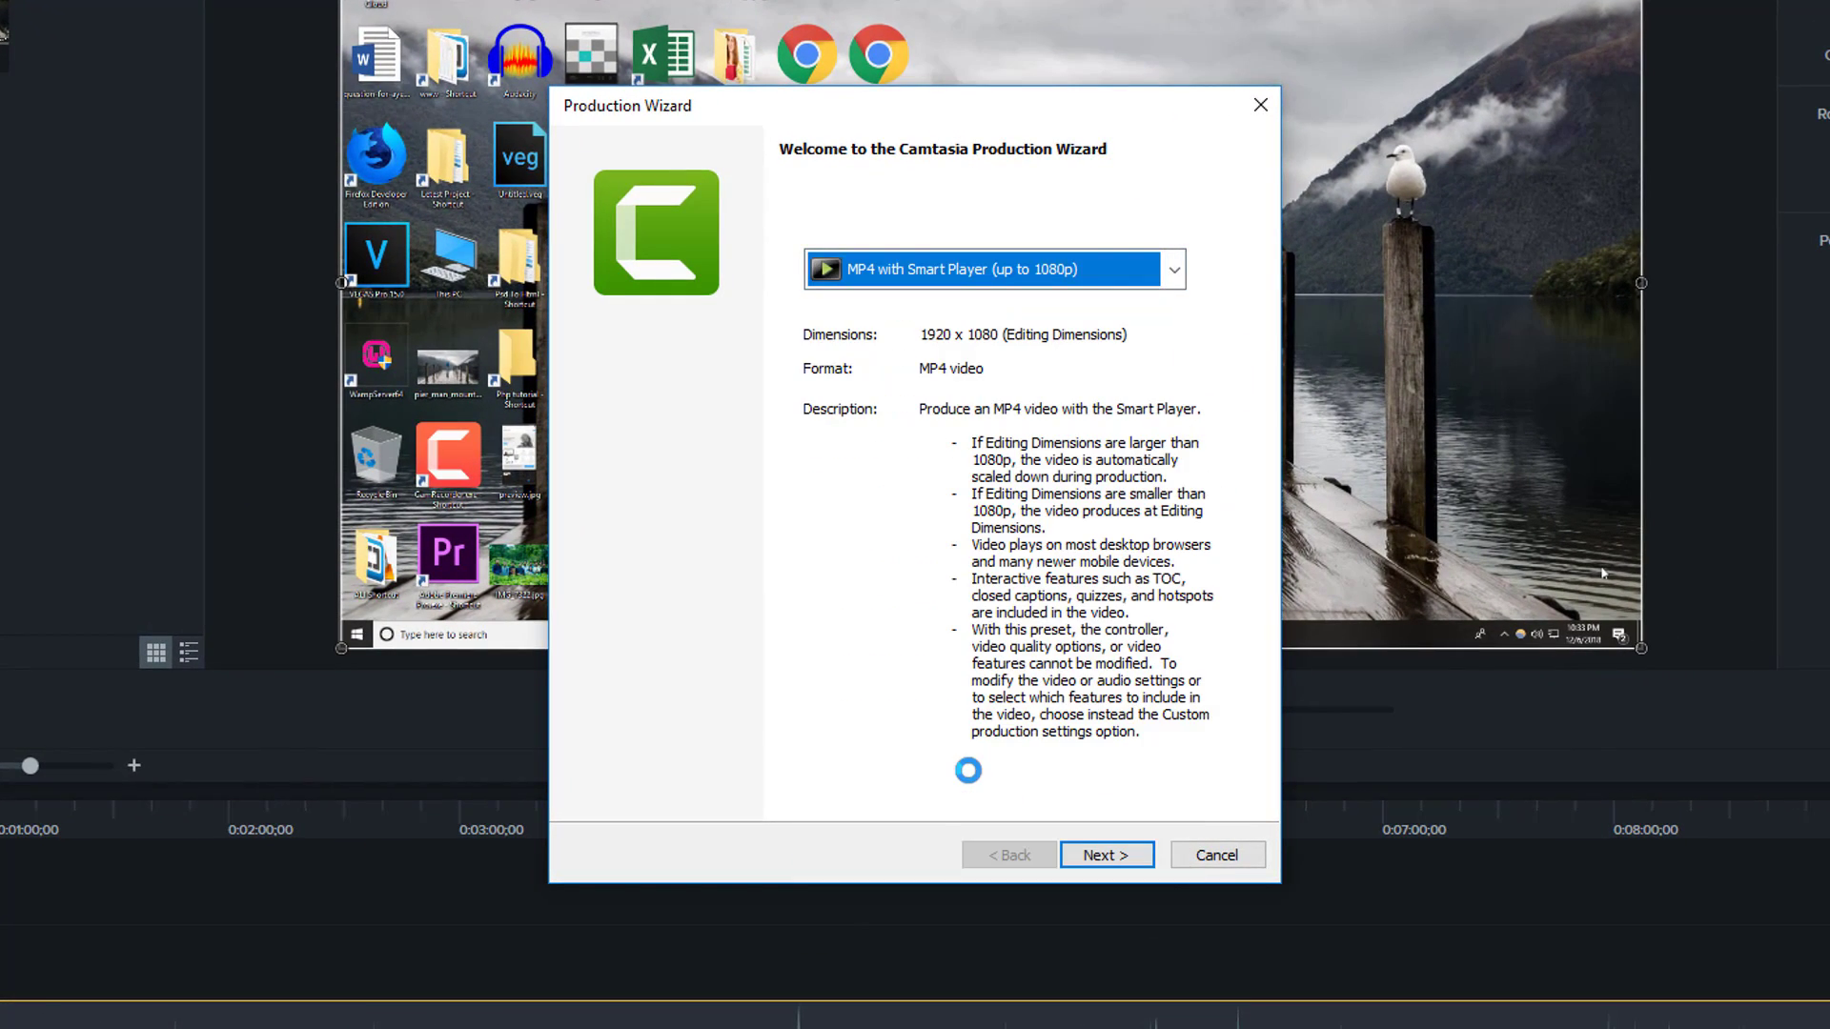
pyautogui.click(1098, 856)
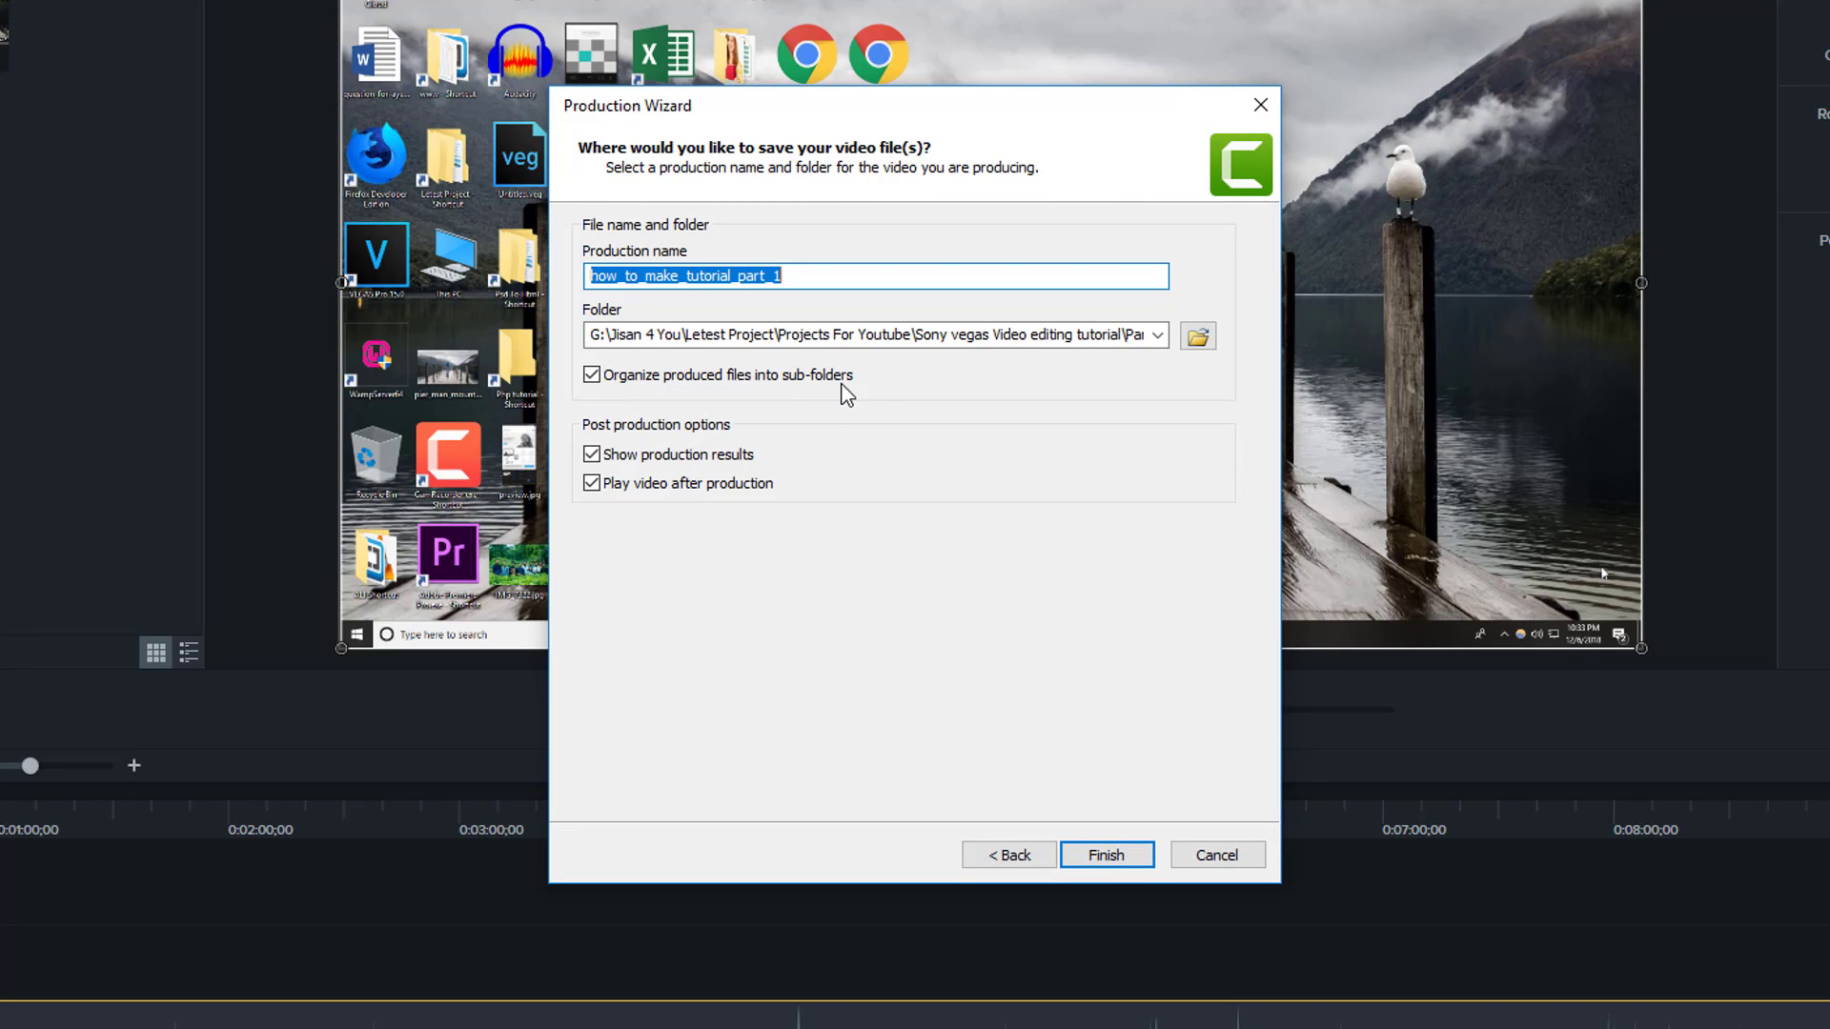
# - Name the production 'tutorial'
pyautogui.write('tu')
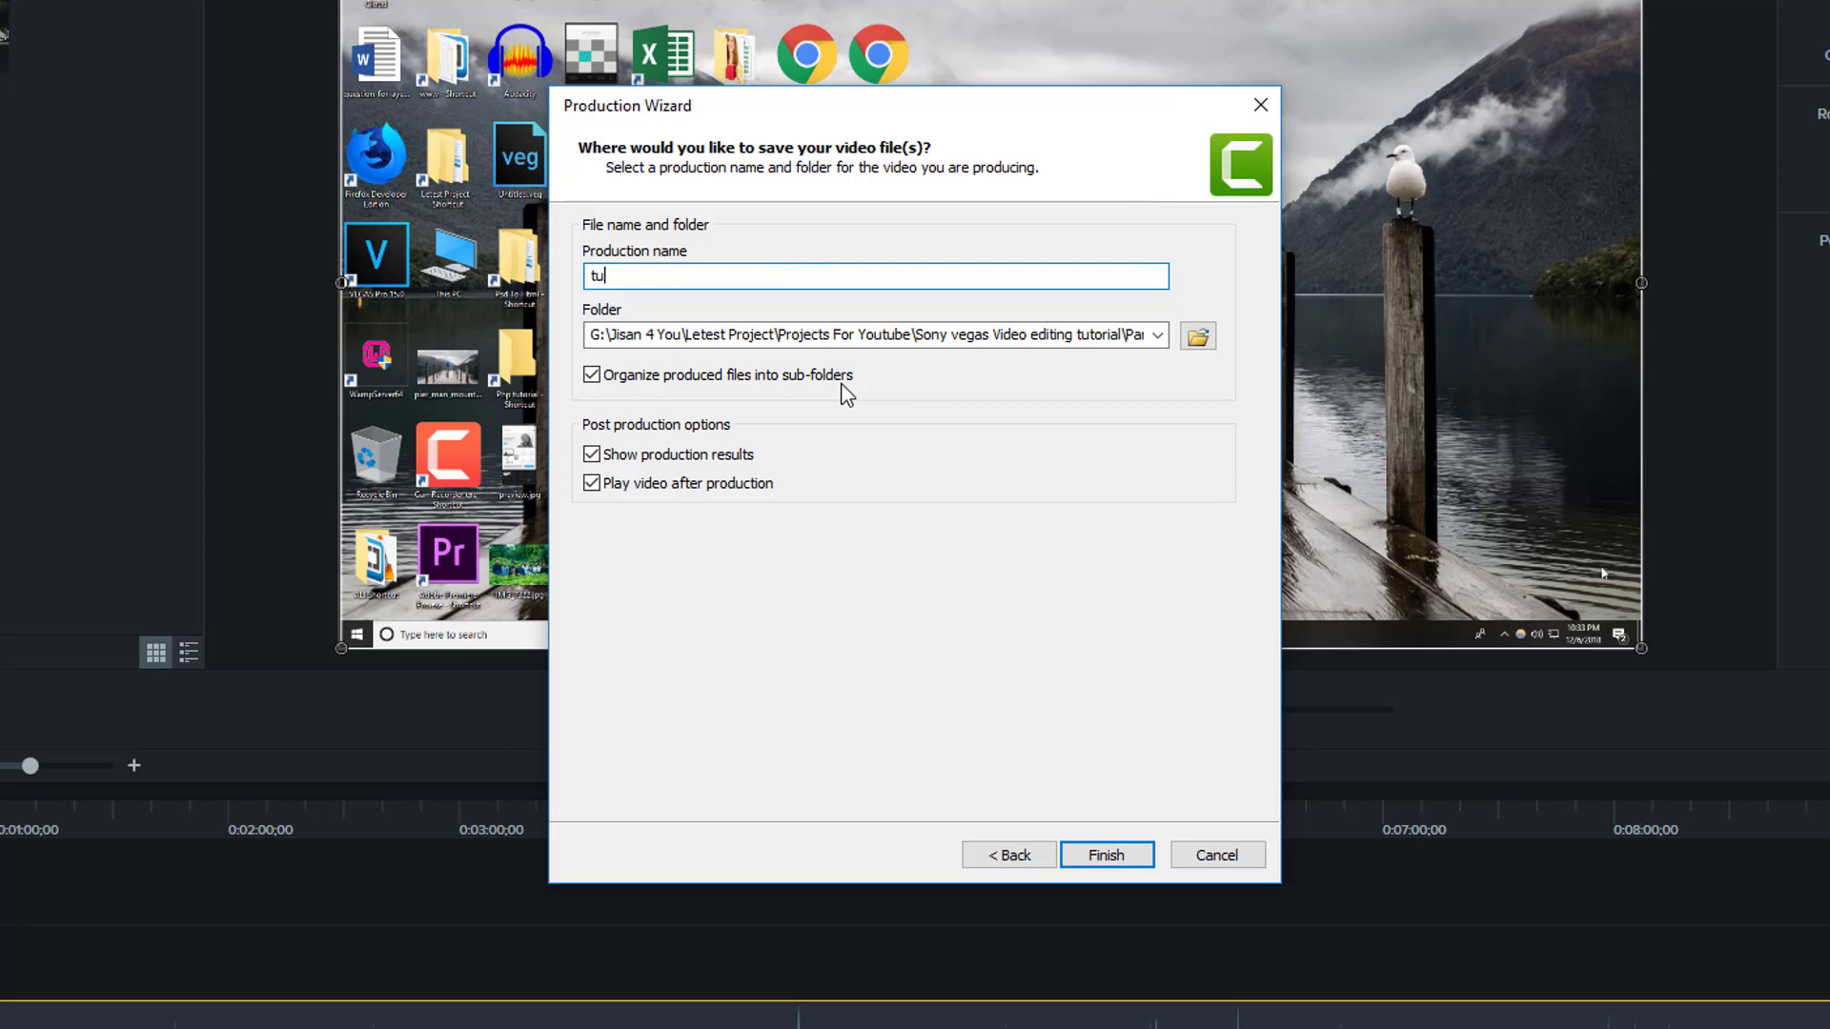
pyautogui.write('tor')
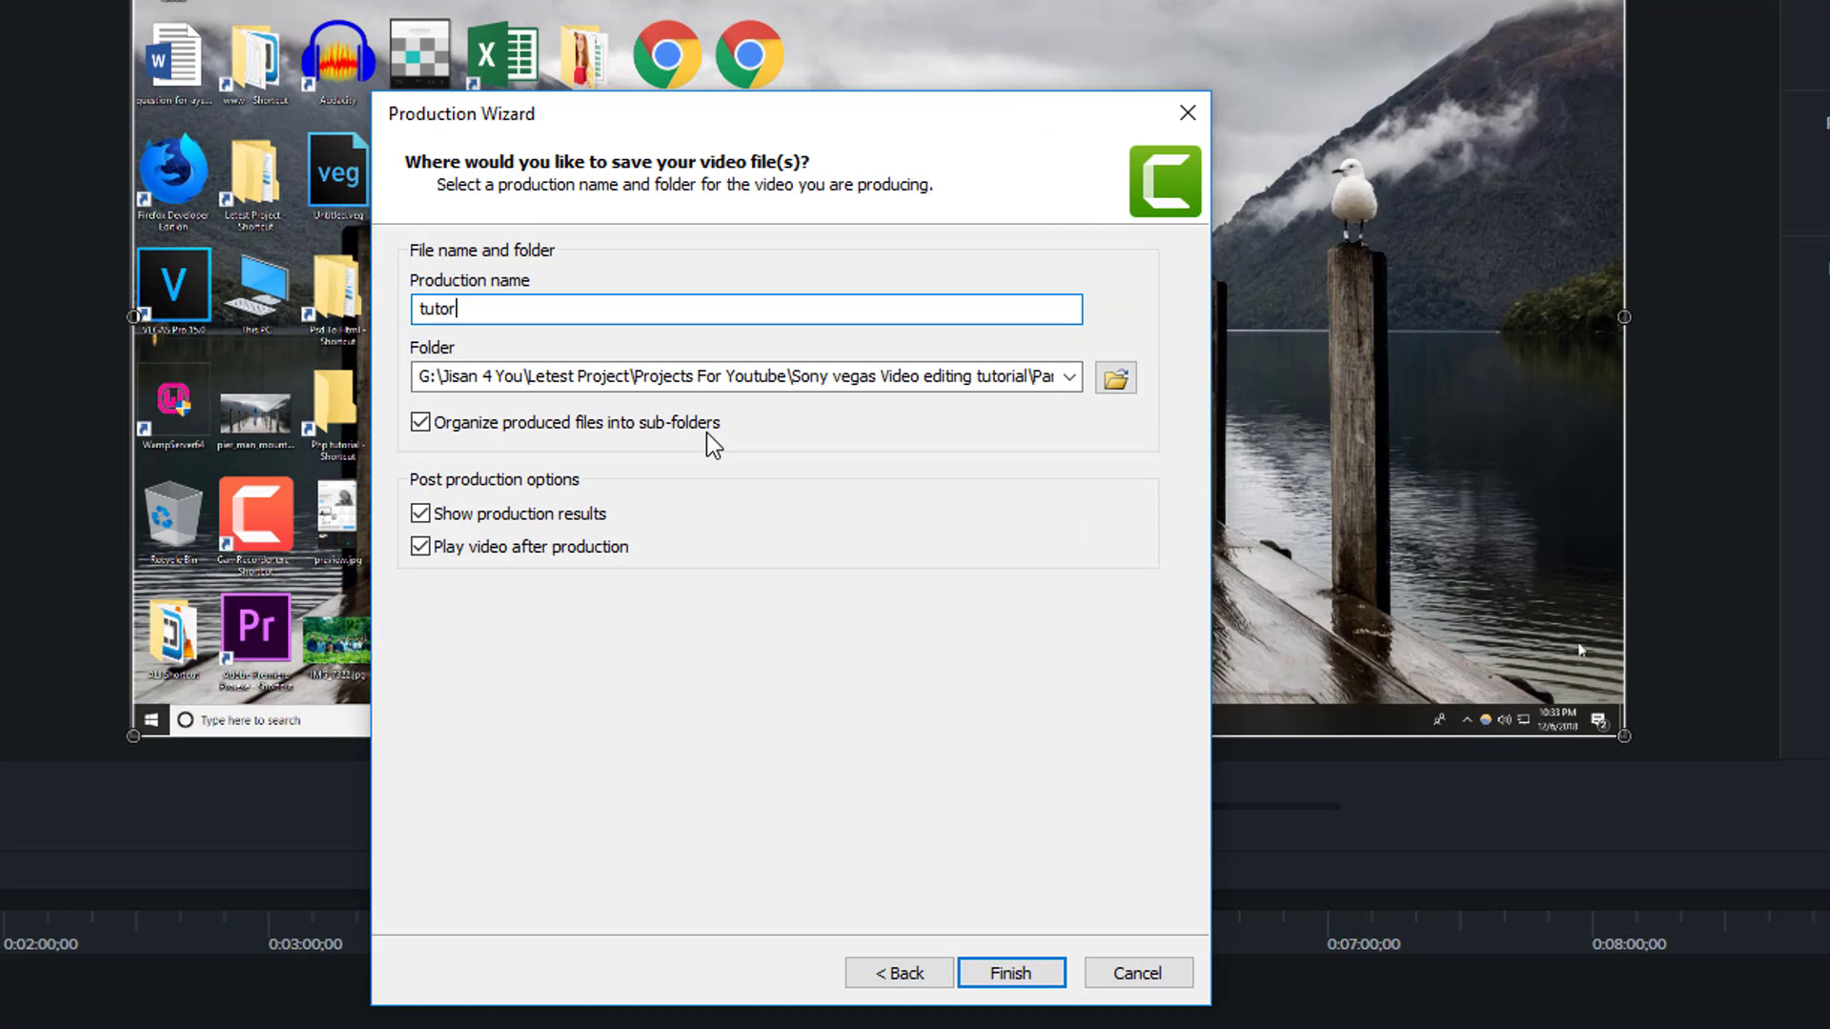
pyautogui.press('BackSpace')
pyautogui.press('BackSpace')
pyautogui.press('BackSpace')
pyautogui.press('BackSpace')
pyautogui.write('tuto')
pyautogui.press('BackSpace')
pyautogui.press('BackSpace')
pyautogui.write('torial')
pyautogui.click(1116, 378)
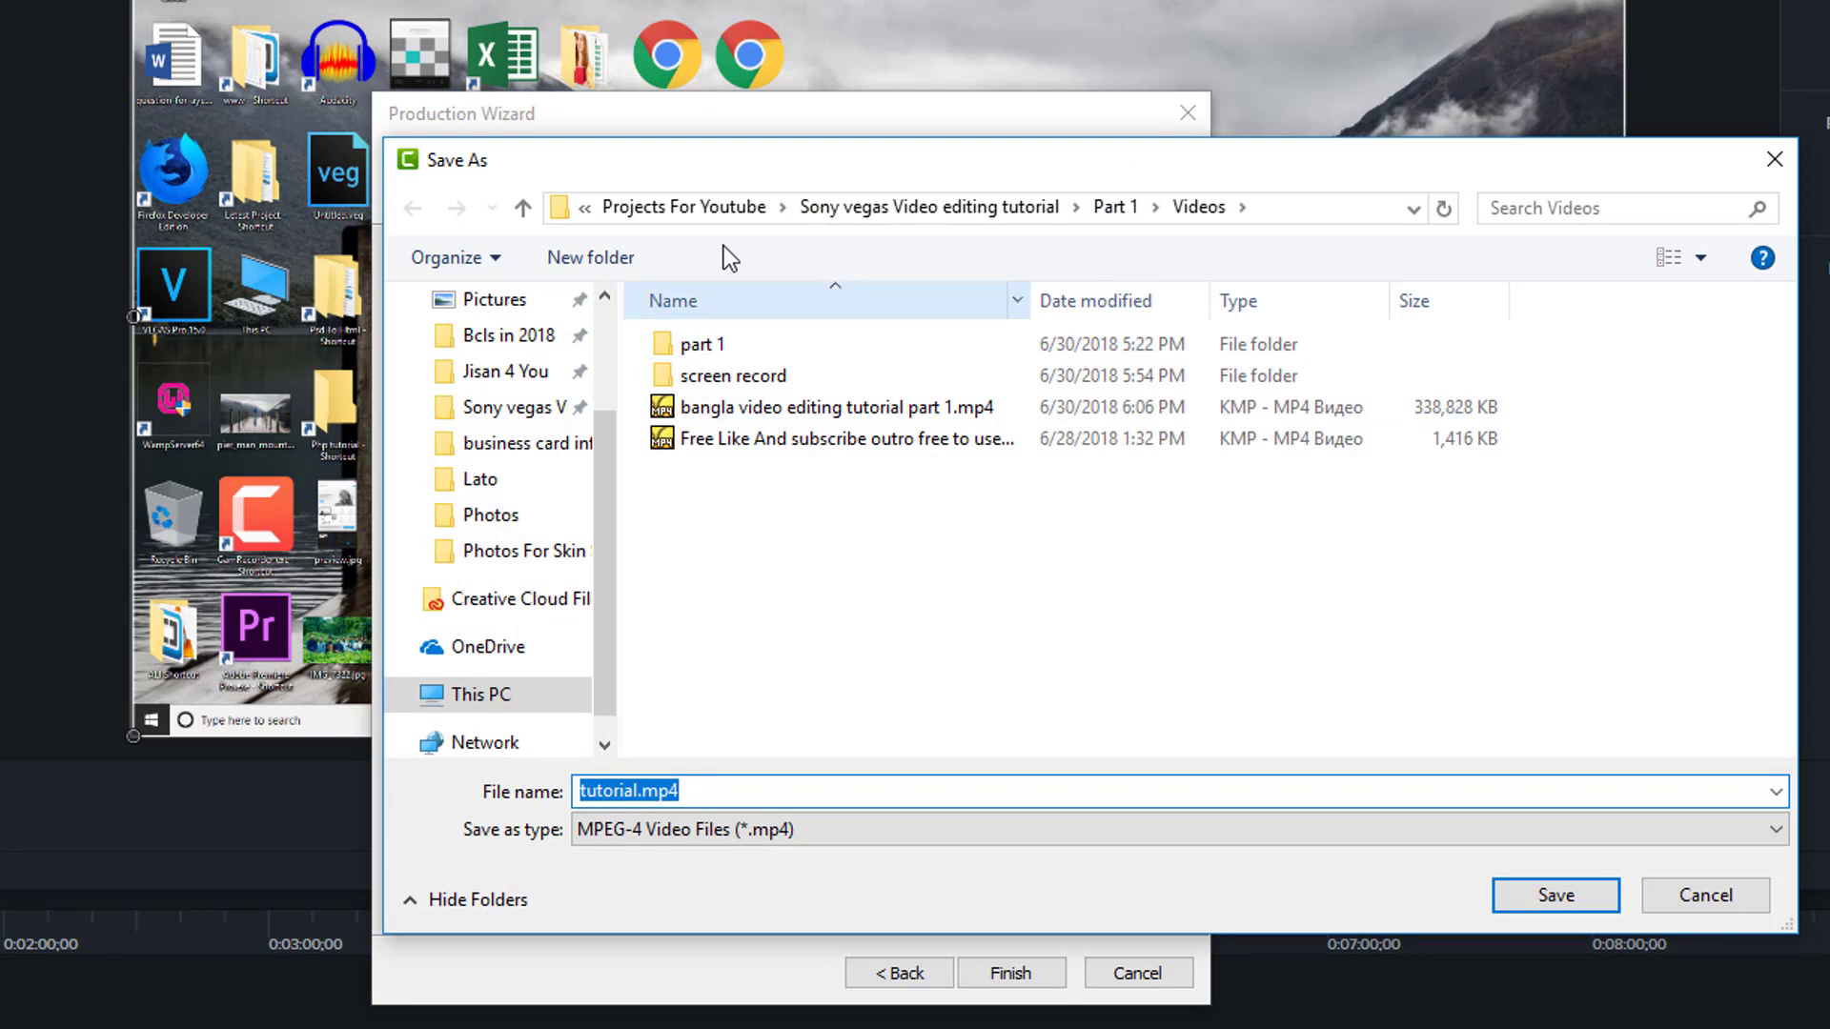
# - Choose the tutorial folder on the Desktop as the save location
pyautogui.click(675, 210)
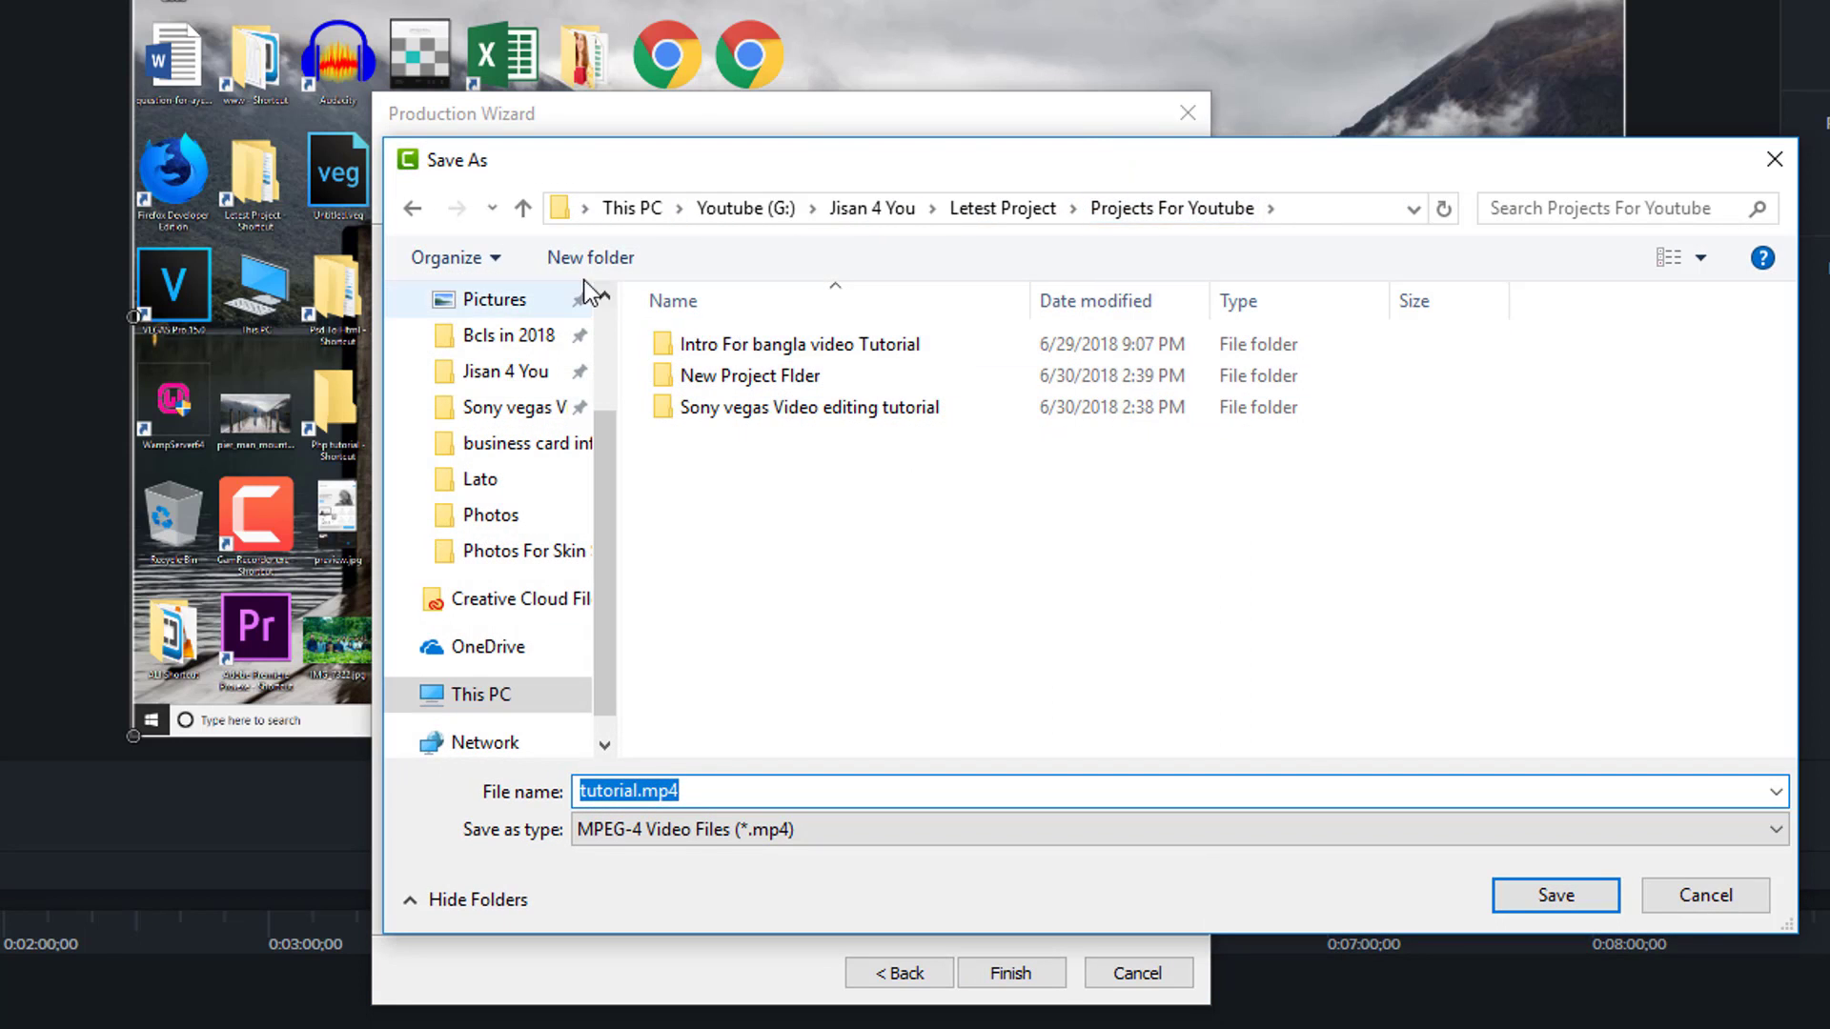
pyautogui.click(614, 213)
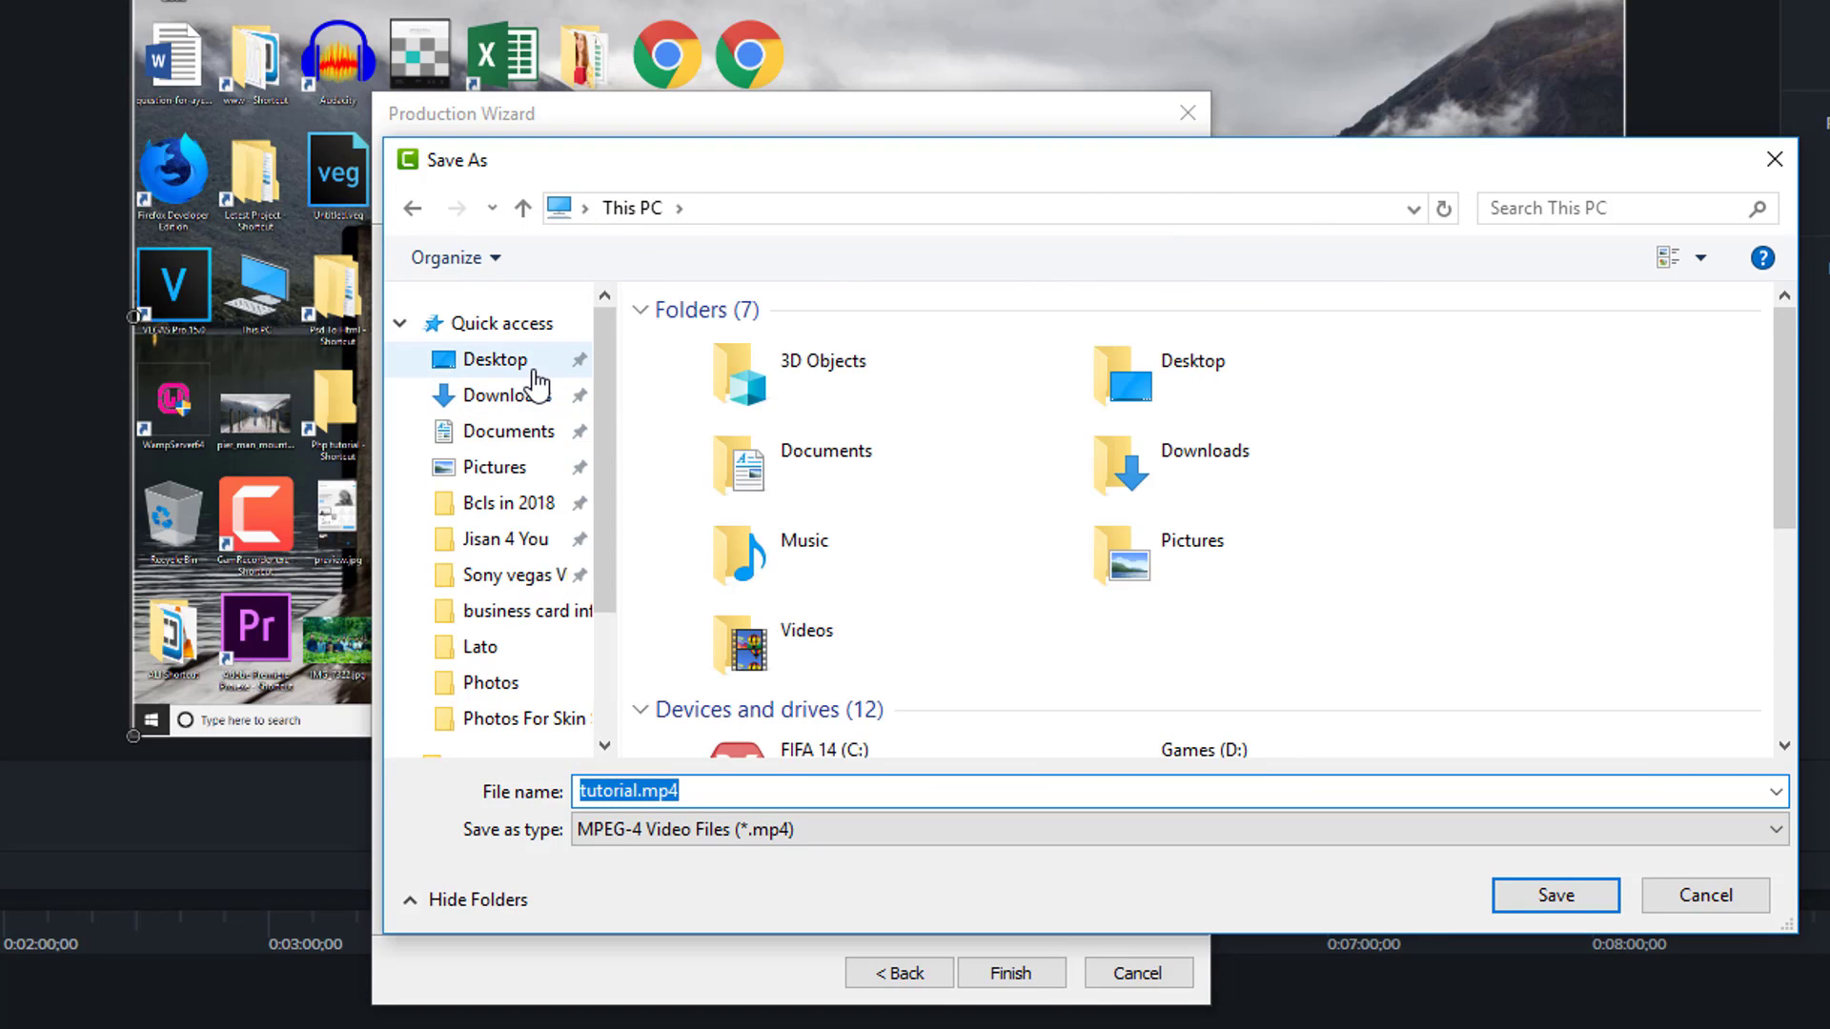
pyautogui.click(533, 370)
pyautogui.click(1156, 783)
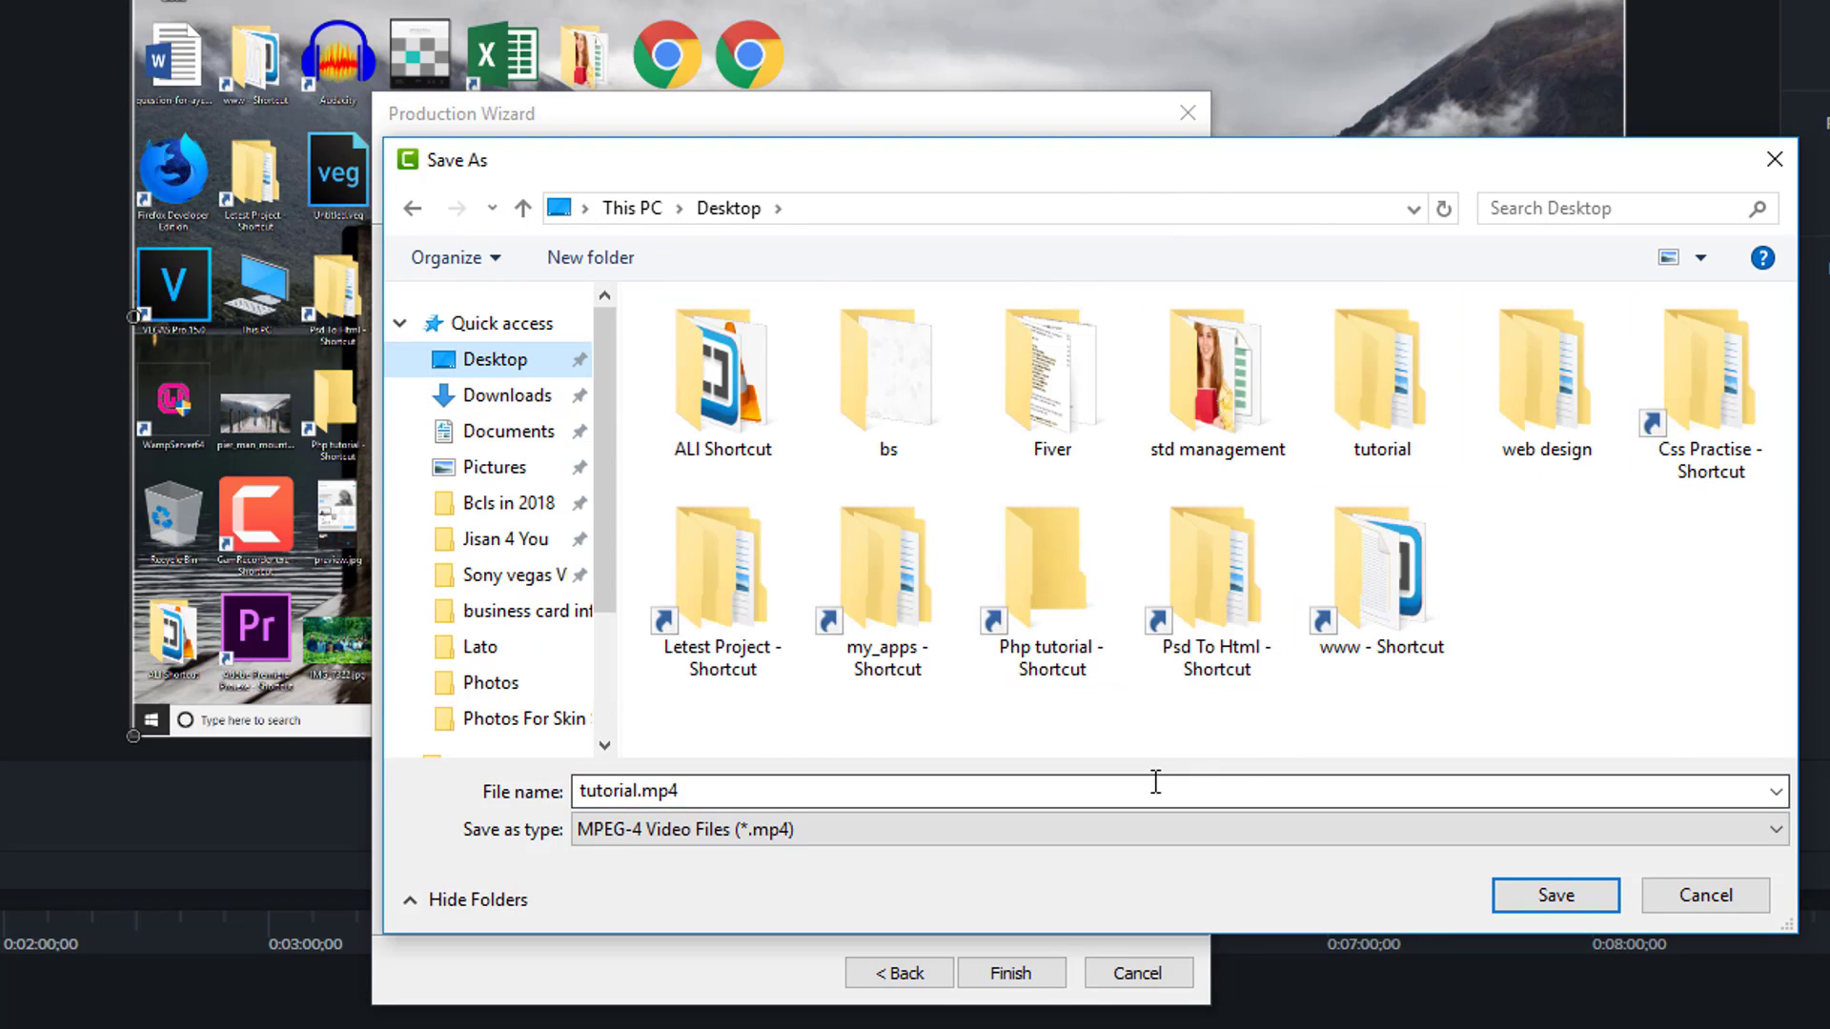
pyautogui.click(1398, 446)
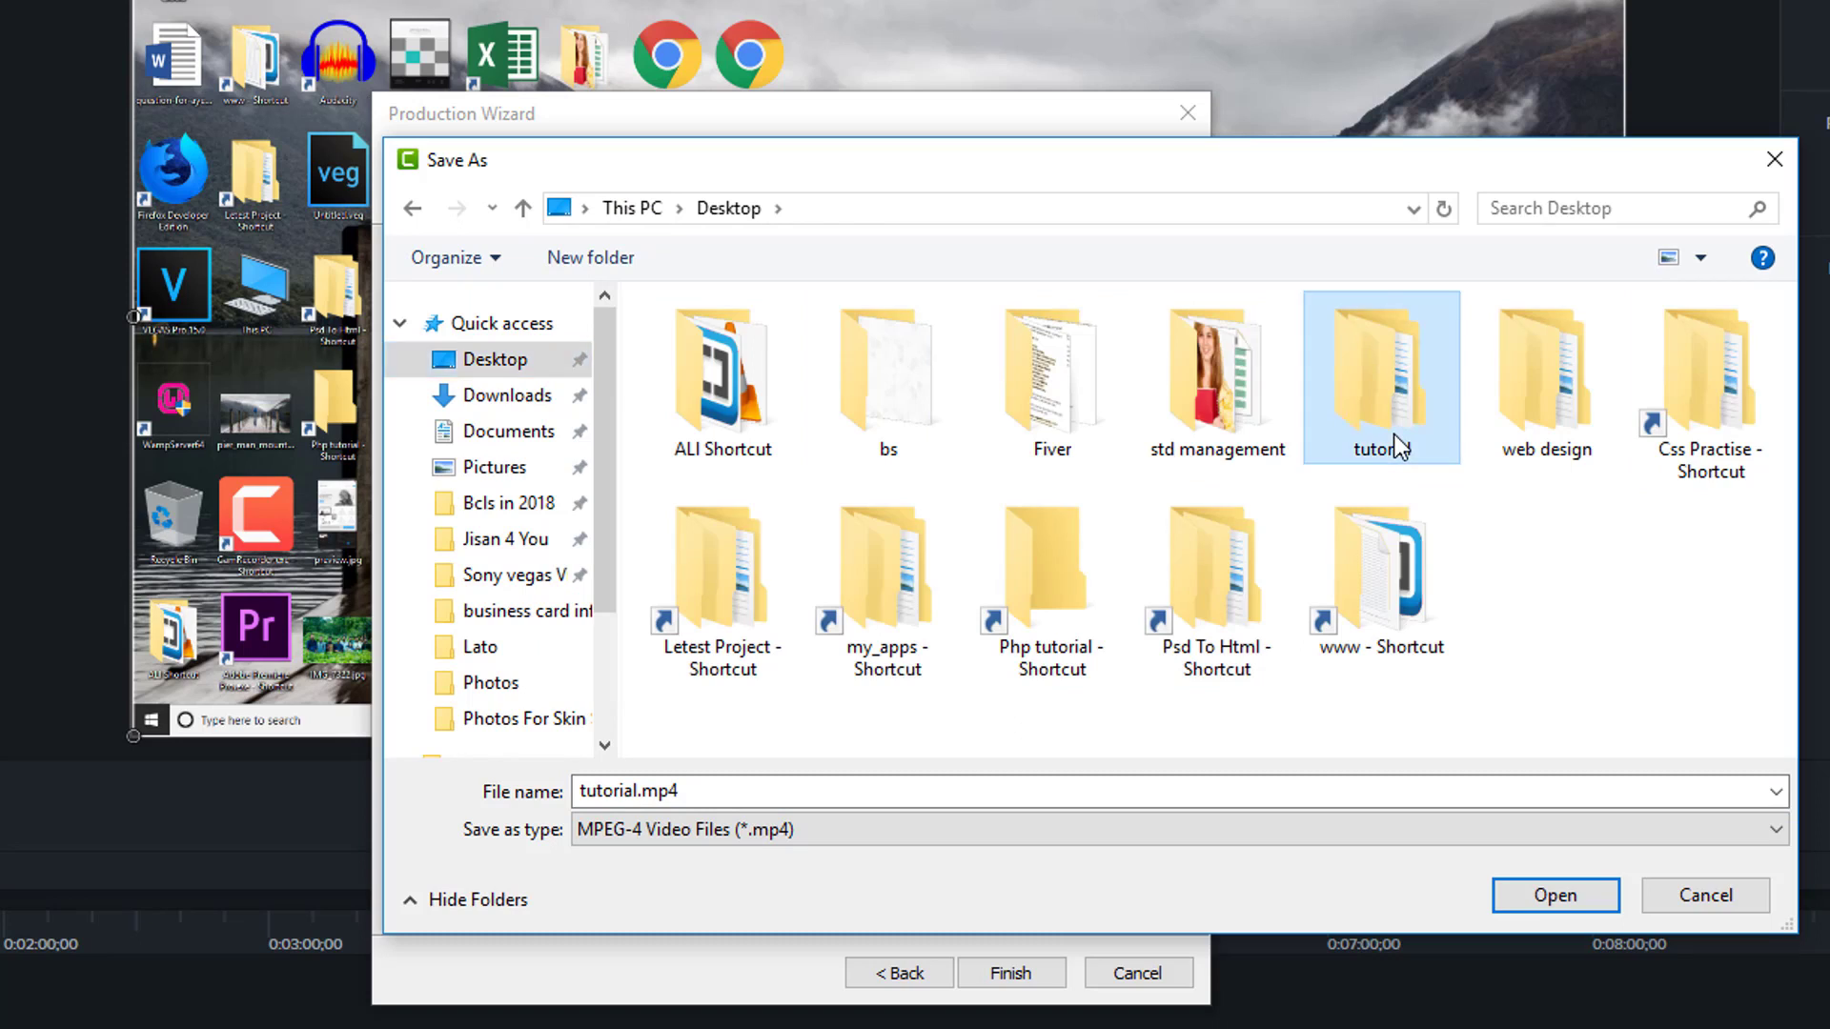
pyautogui.doubleClick(1398, 446)
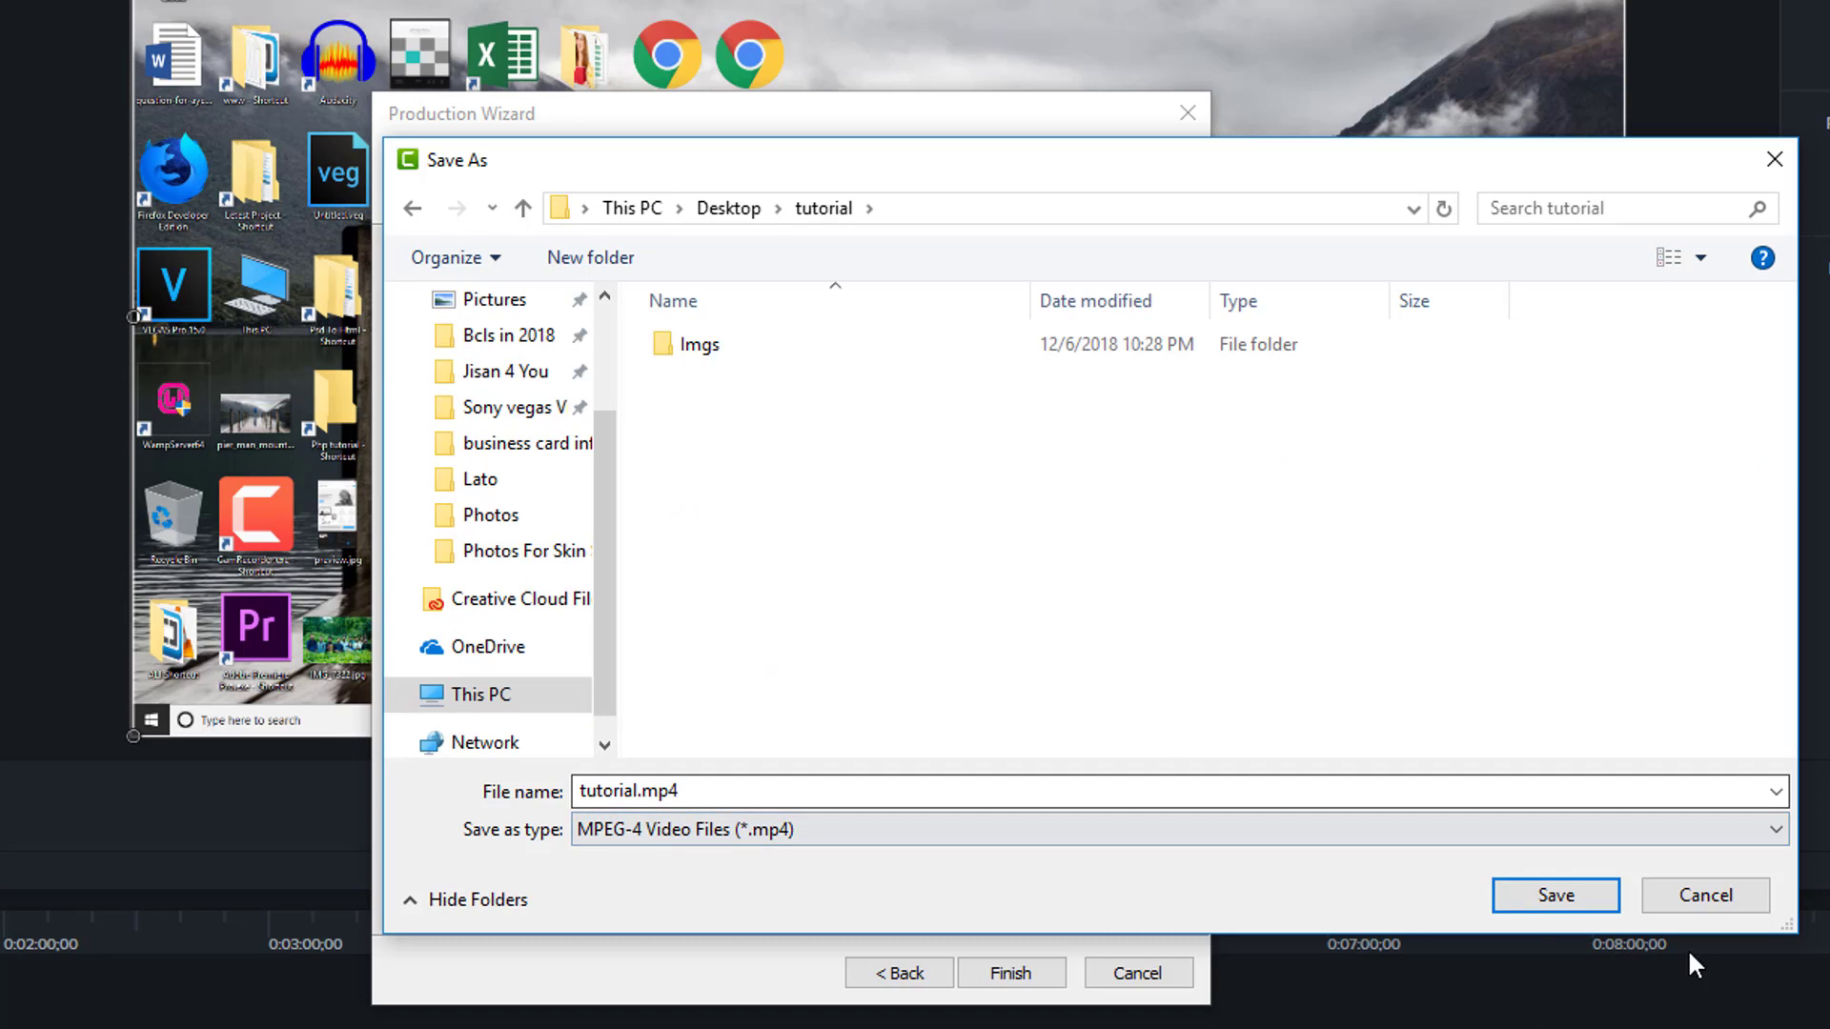
# - Save as tutorial.mp4 (MPEG-4) and finish the wizard to start rendering
pyautogui.doubleClick(601, 791)
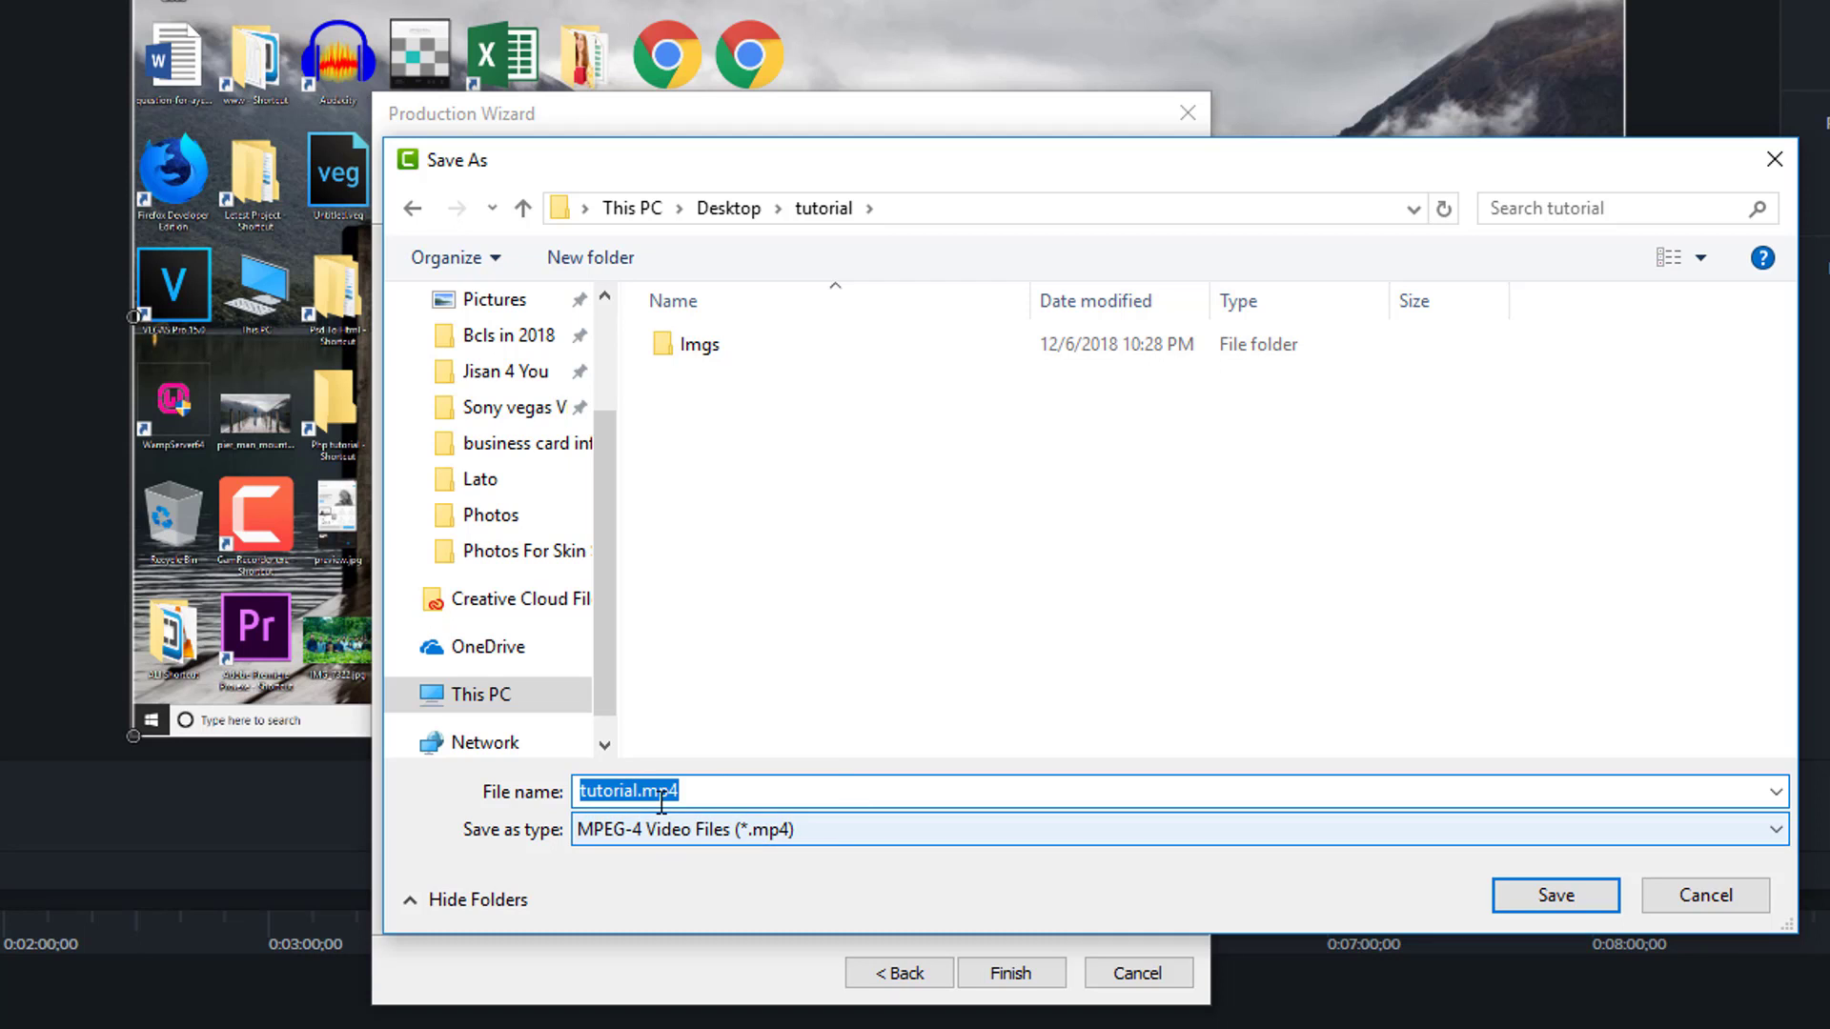
pyautogui.click(684, 840)
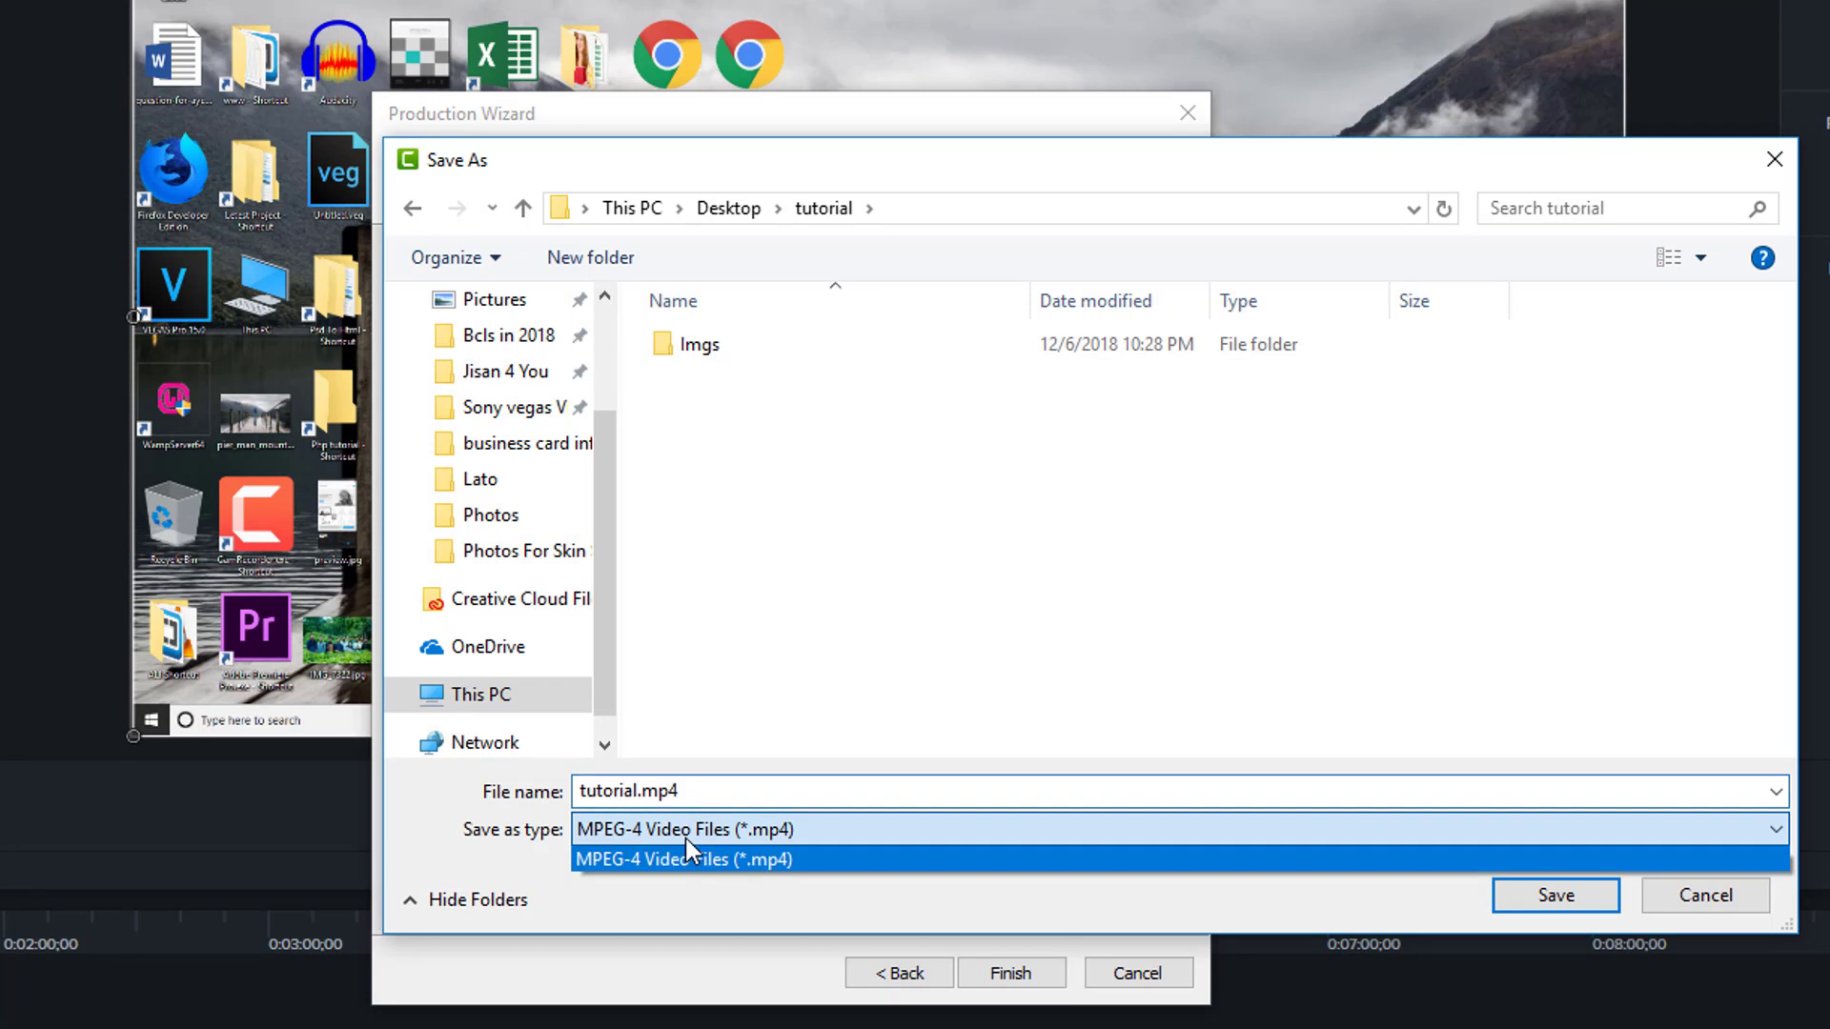
pyautogui.click(684, 839)
pyautogui.click(1552, 896)
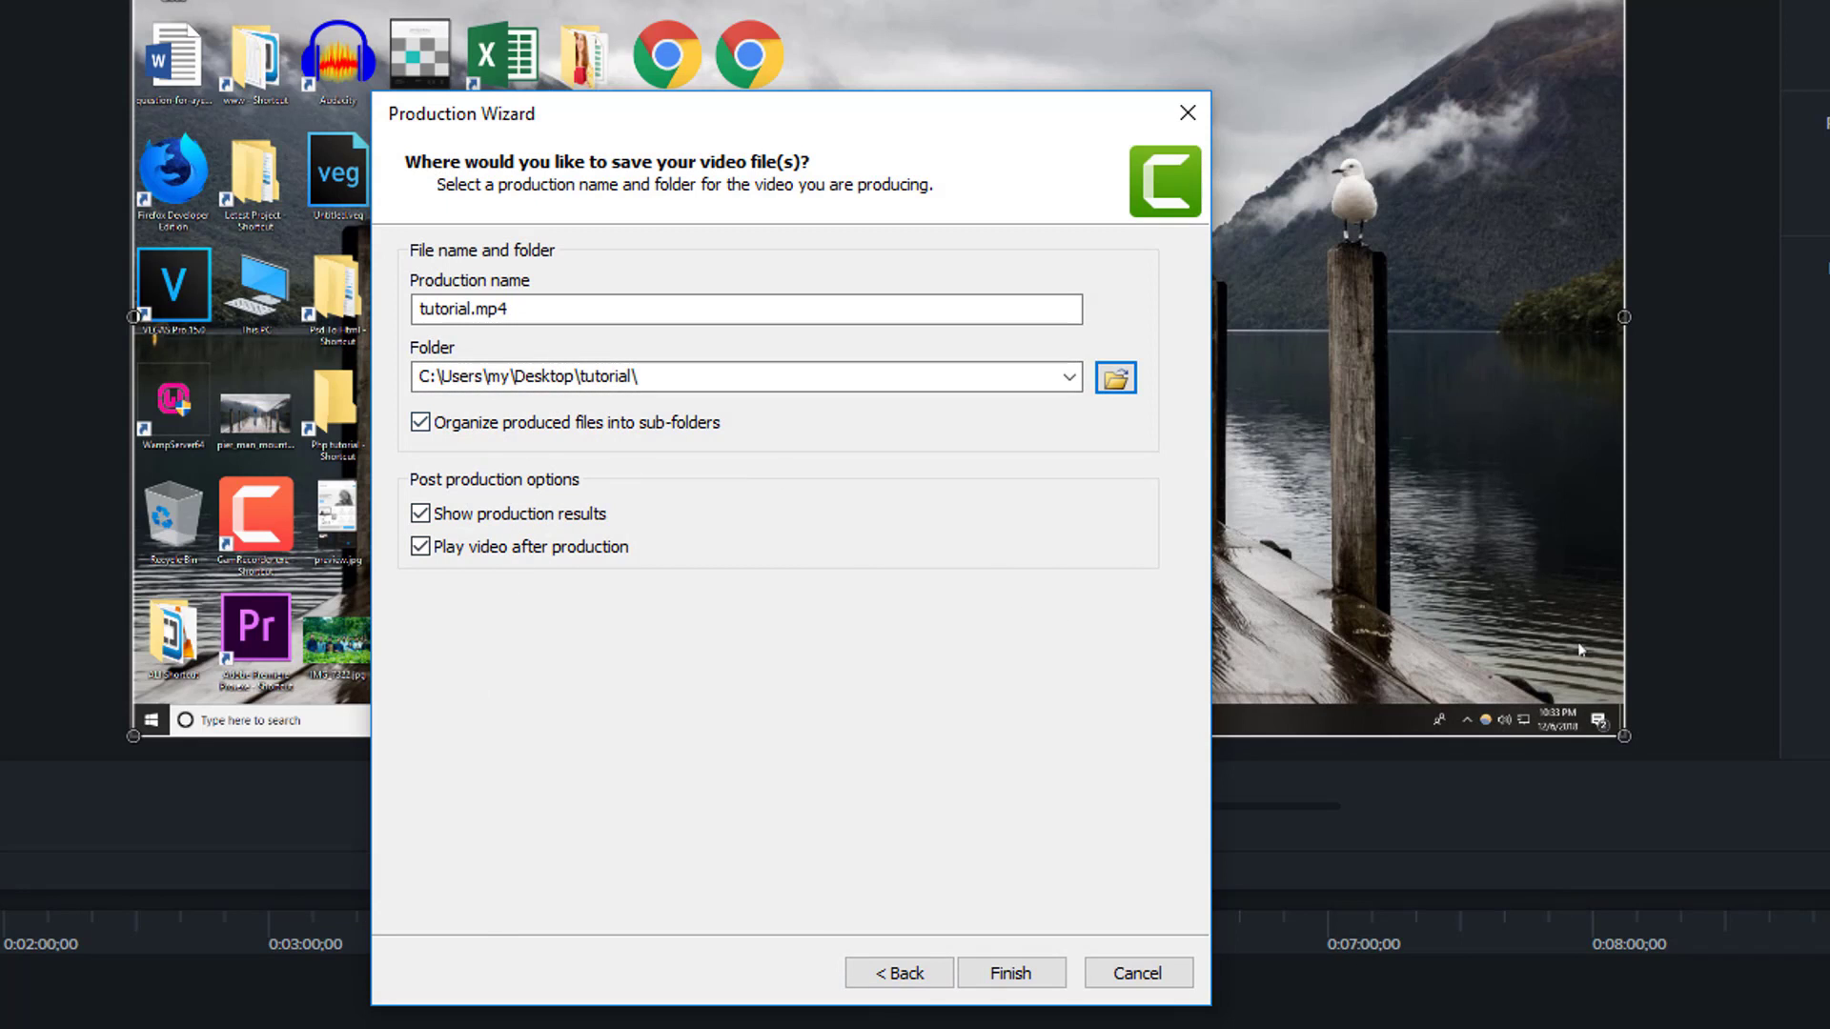
pyautogui.click(984, 976)
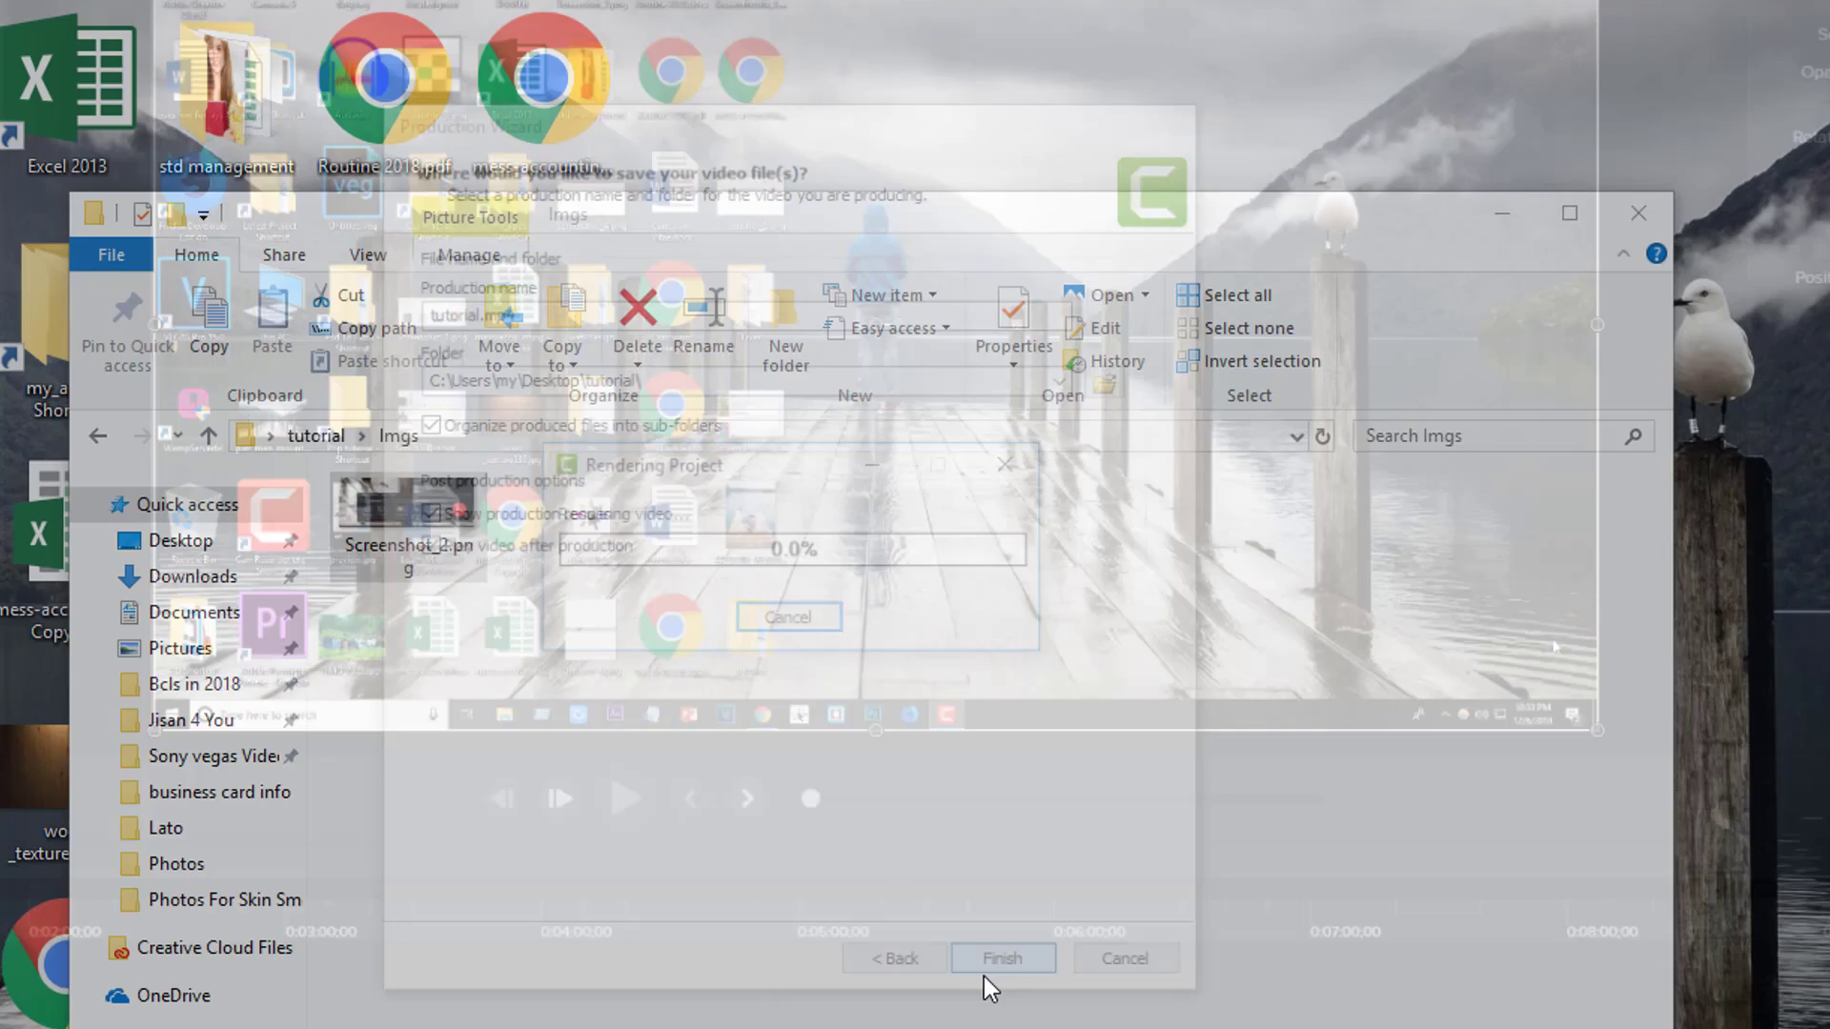